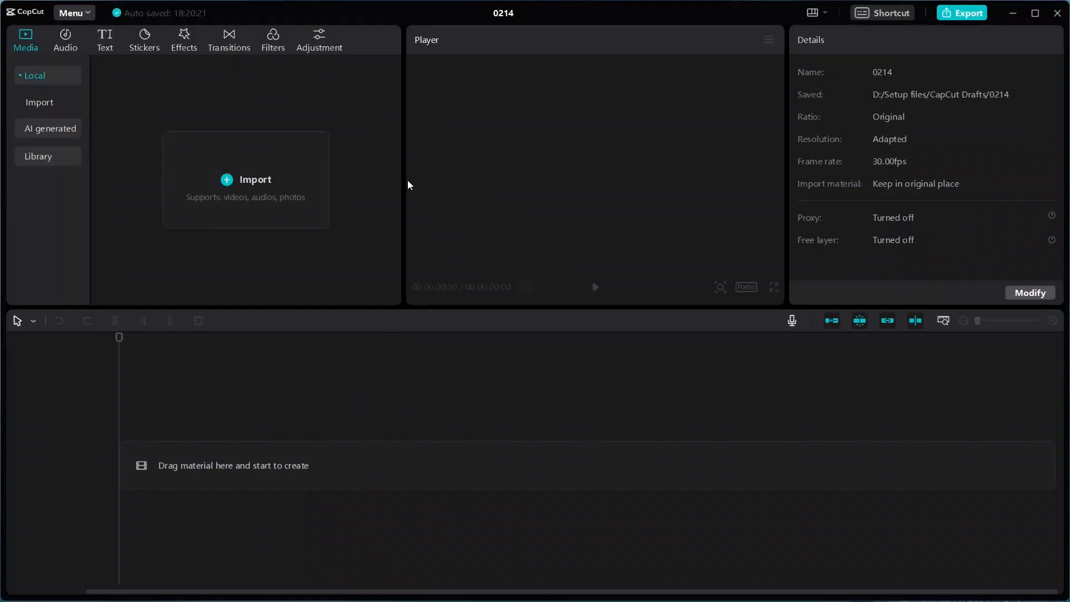
Adjust the workspace layout by slightly resizing the media, player and timeline areas.
left_click_drag(405, 179, 316, 179)
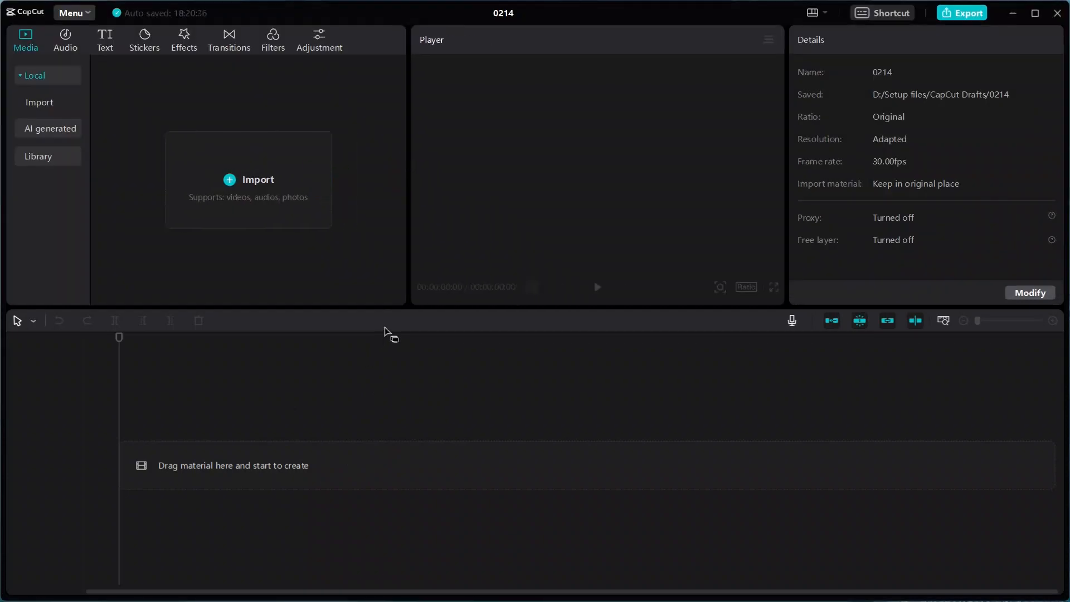
mouse_move(385, 308)
left_mouse_down()
mouse_move(387, 377)
mouse_move(389, 307)
left_mouse_up()
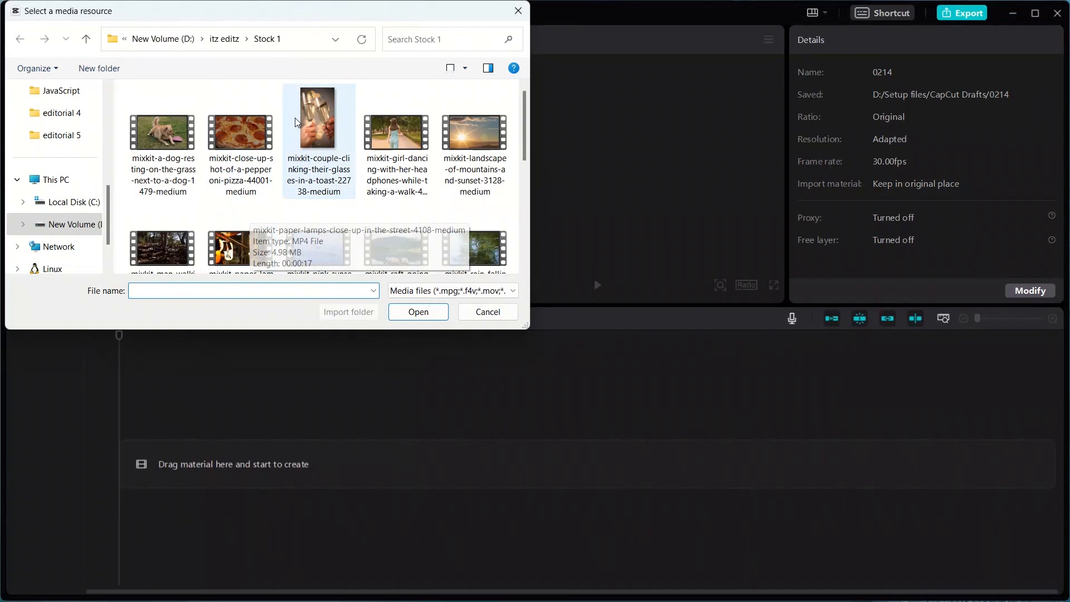
Import the couple-clinking-glasses and girl-dancing-with-headphones clips from the Stock 1 folder.
left_click(393, 170)
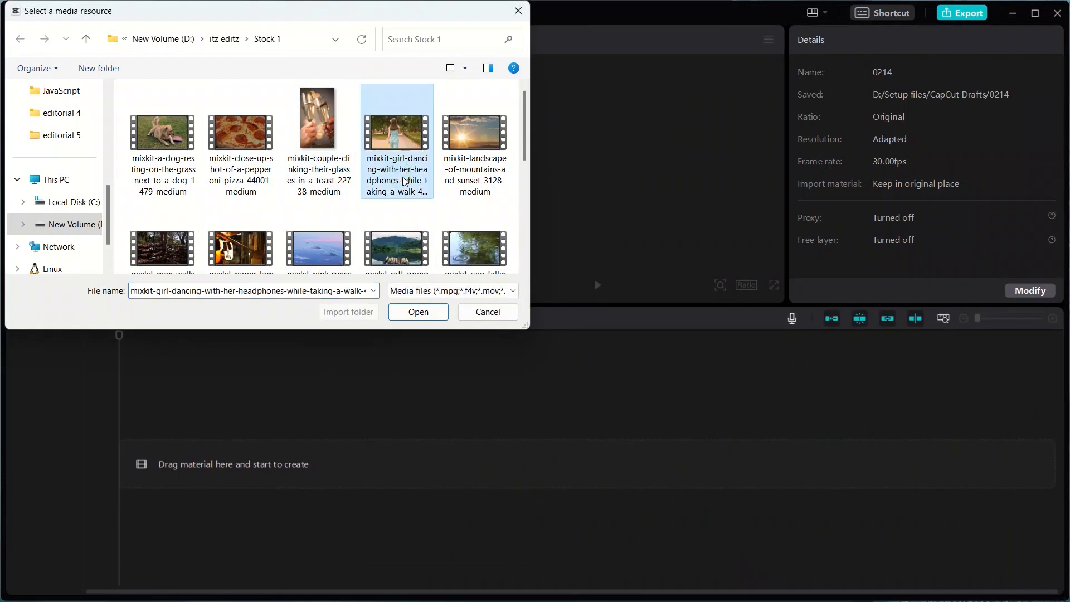
left_click(319, 162)
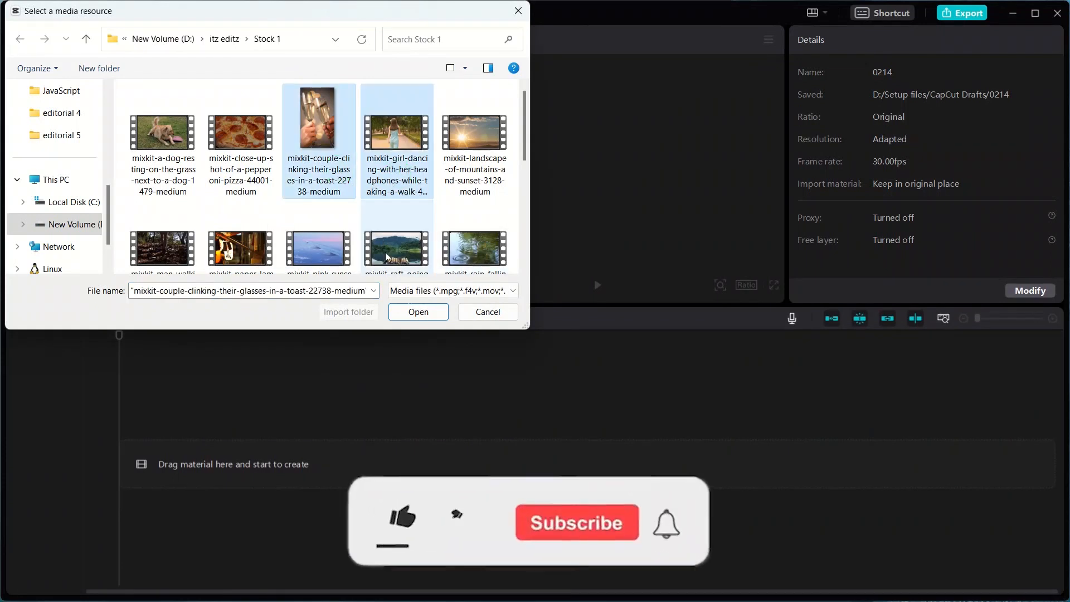
left_click(412, 304)
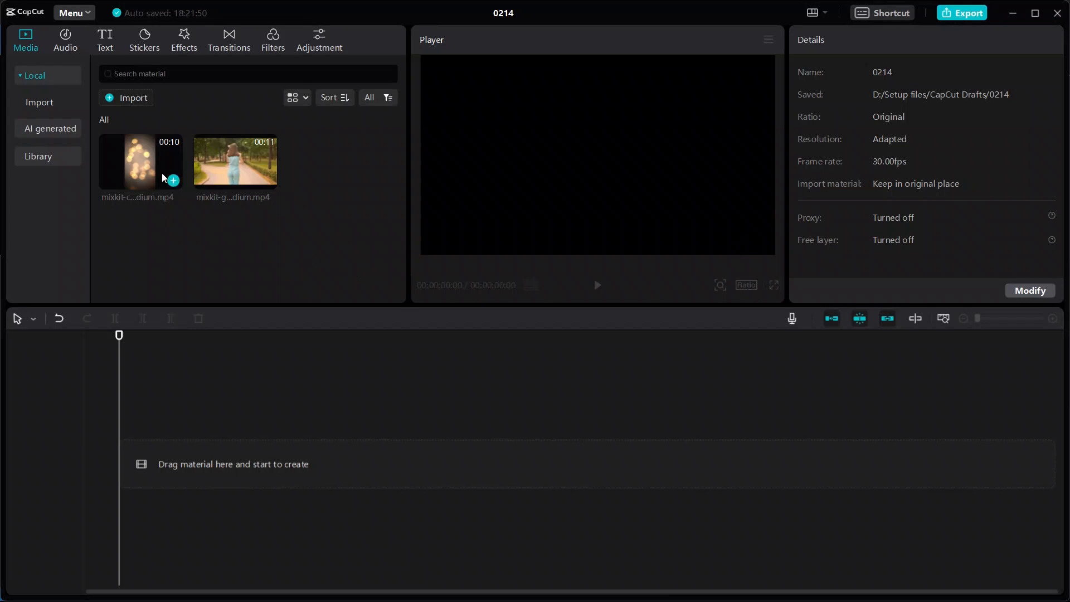
Place the couple-clinking-glasses clip at the start of the timeline and set the project's aspect ratio to 16:9.
left_click_drag(160, 162, 137, 459)
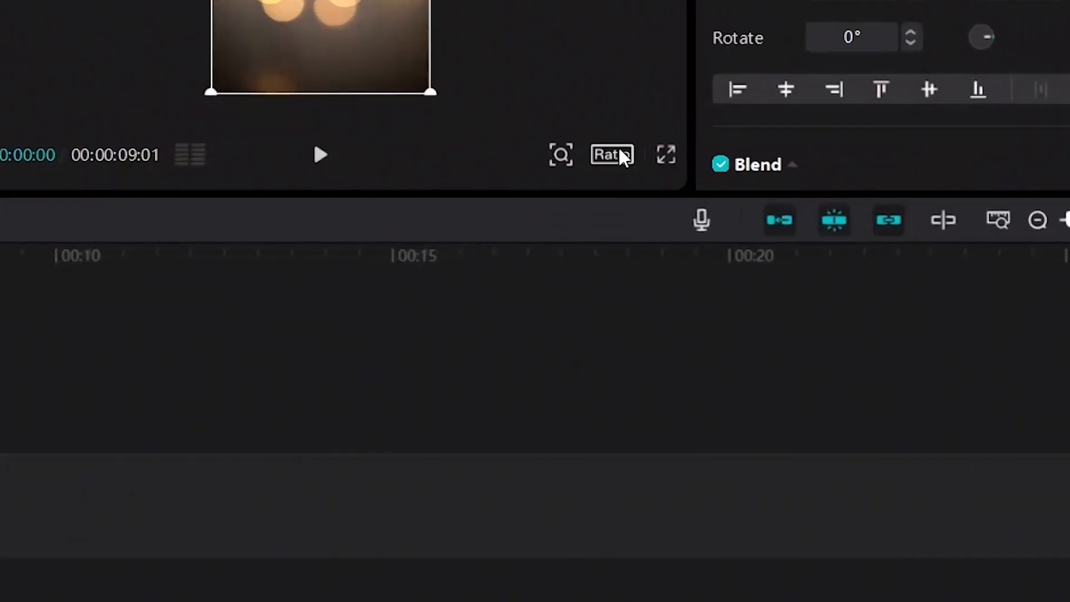
left_click(747, 284)
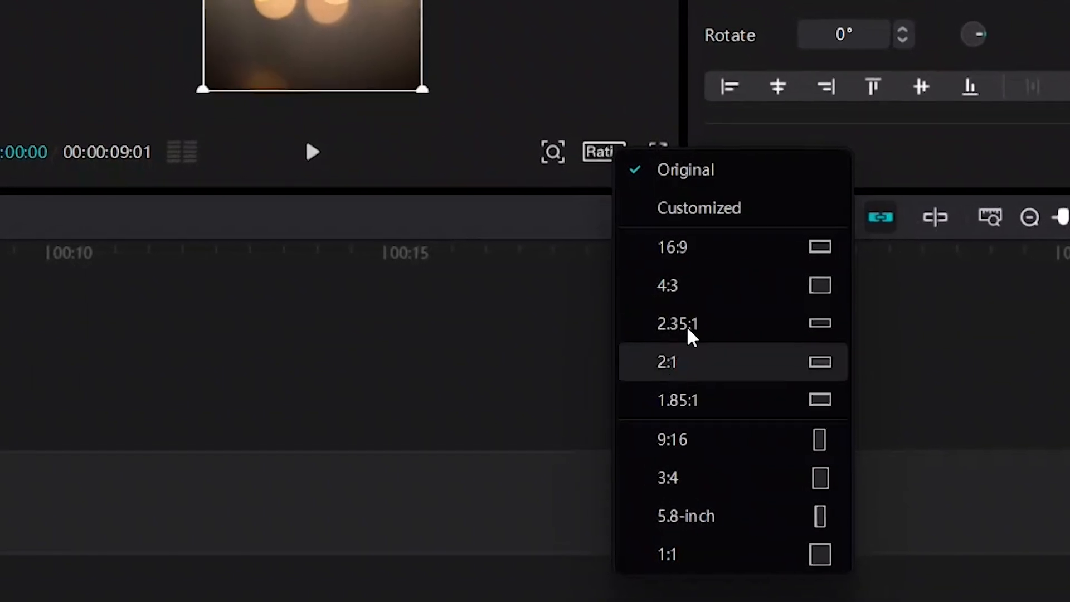
left_click(697, 268)
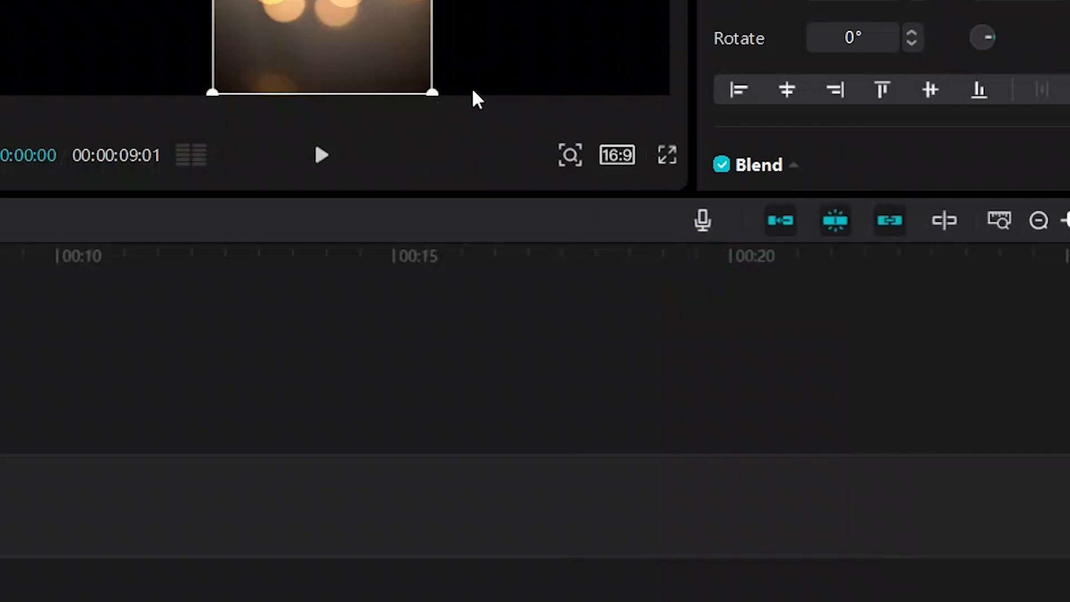
Check the player's zoom slider and play the glasses clip in full screen.
left_click(570, 155)
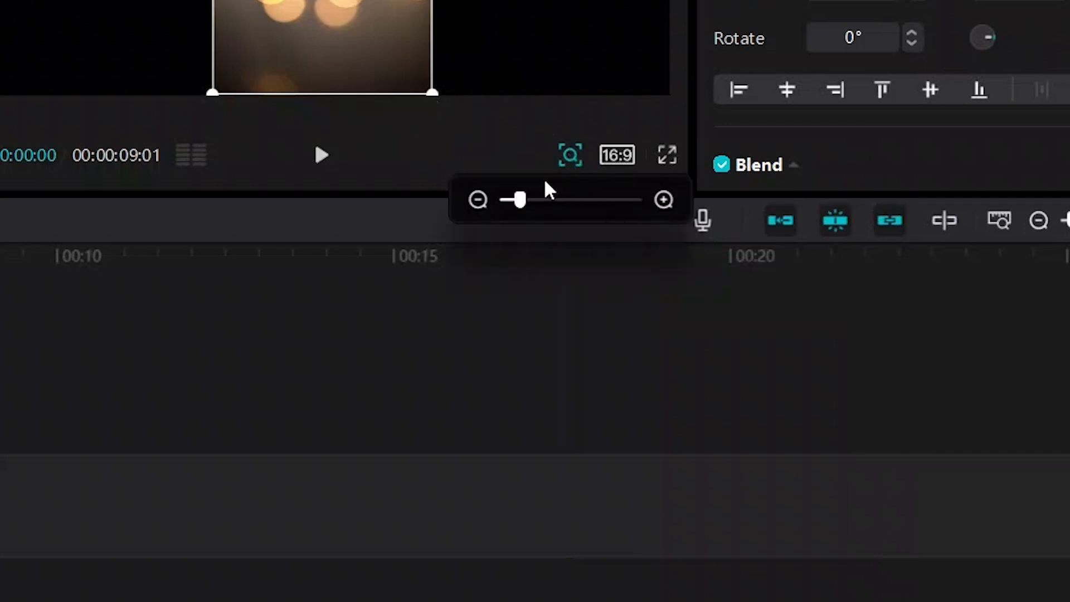
mouse_move(522, 200)
left_mouse_down()
mouse_move(549, 211)
mouse_move(510, 200)
mouse_move(521, 203)
left_mouse_up()
left_click(563, 154)
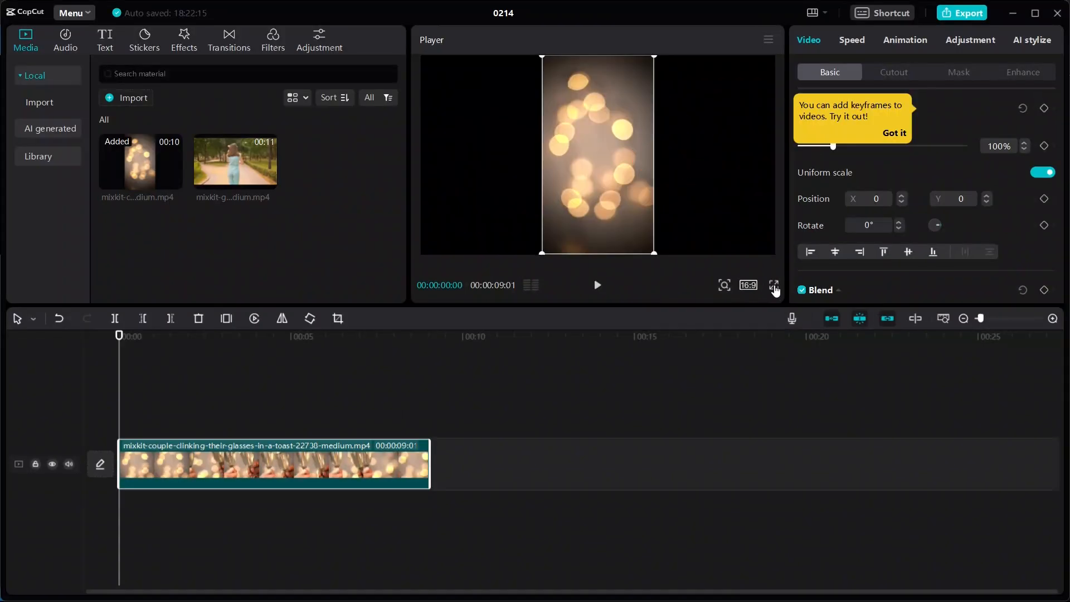
left_click(774, 286)
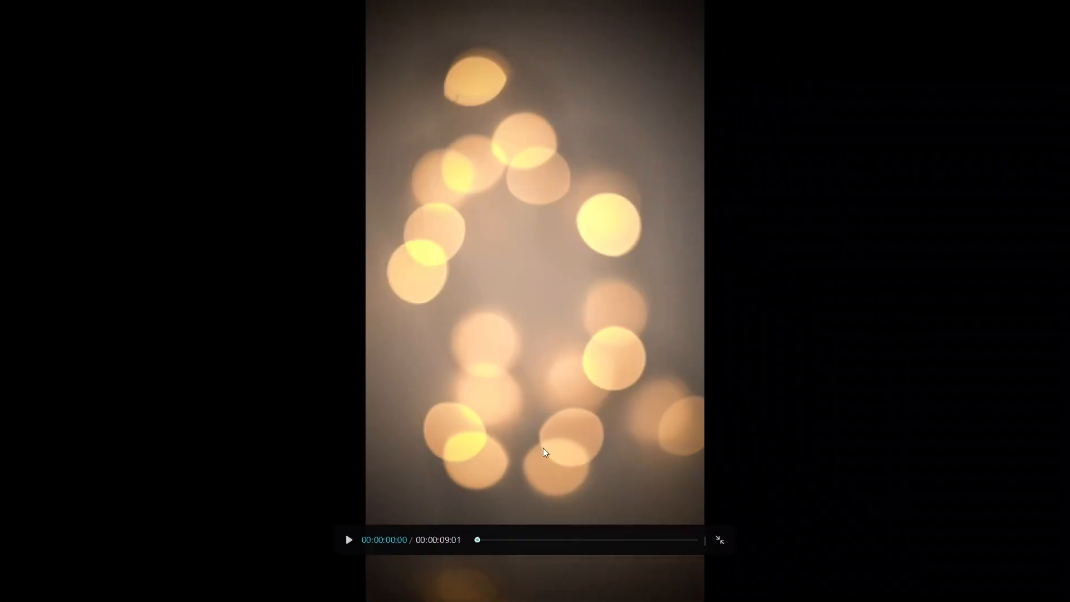
key("space")
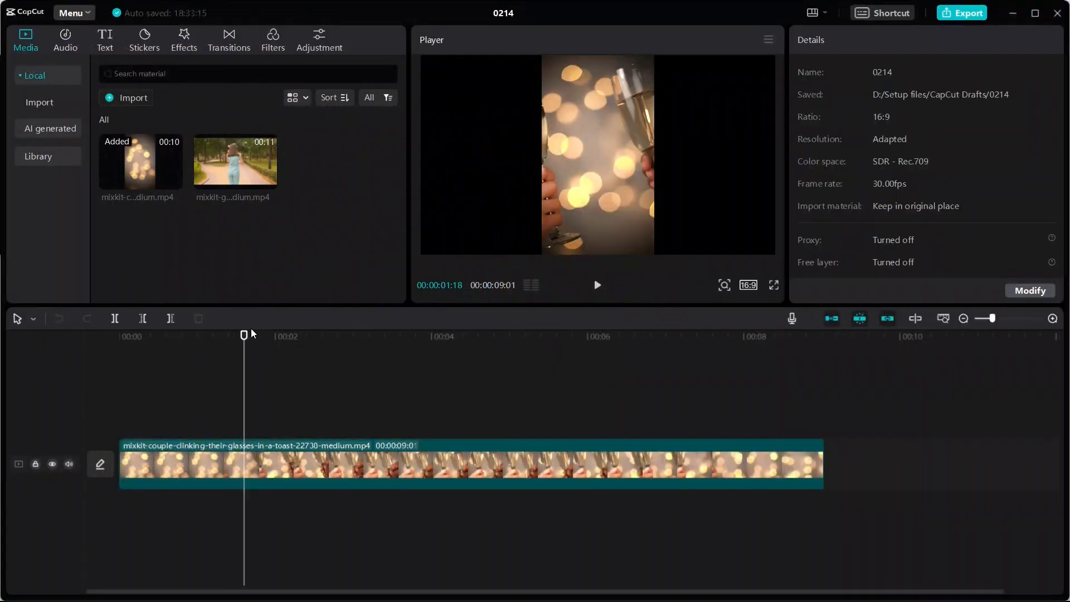
Add the girl-dancing clip on a new track above the glasses clip, starting shortly after 2 seconds.
left_click(246, 339)
left_click_drag(245, 338, 231, 336)
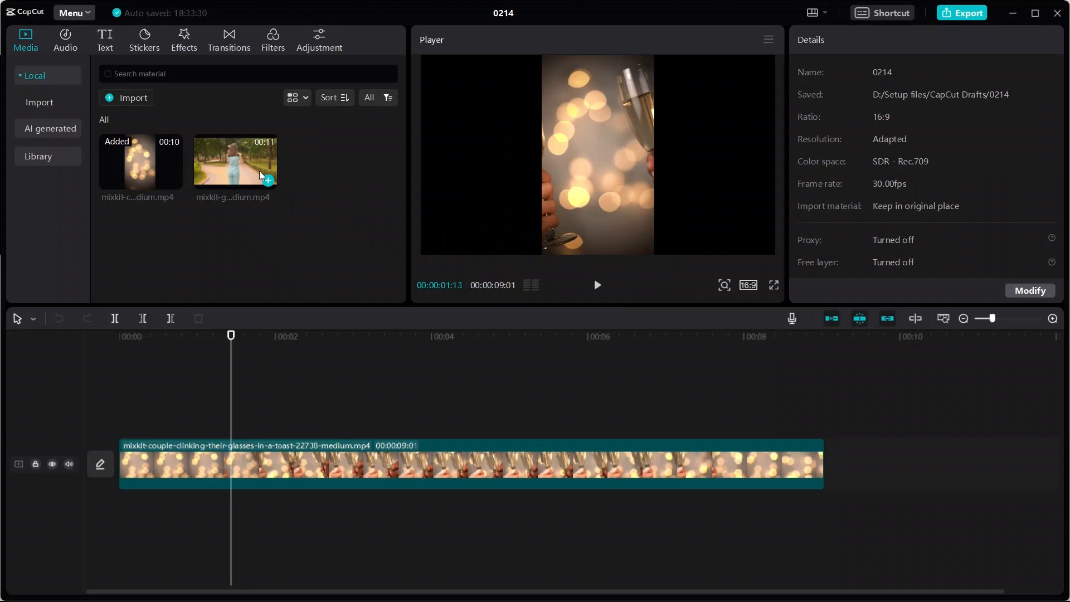
left_click_drag(260, 177, 341, 422)
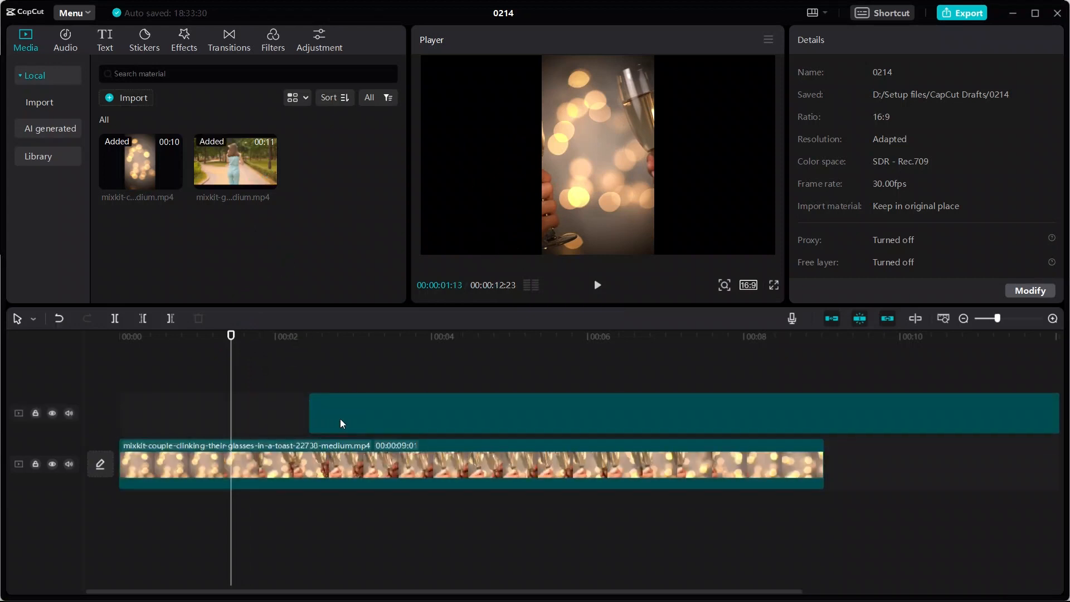
left_click(340, 419)
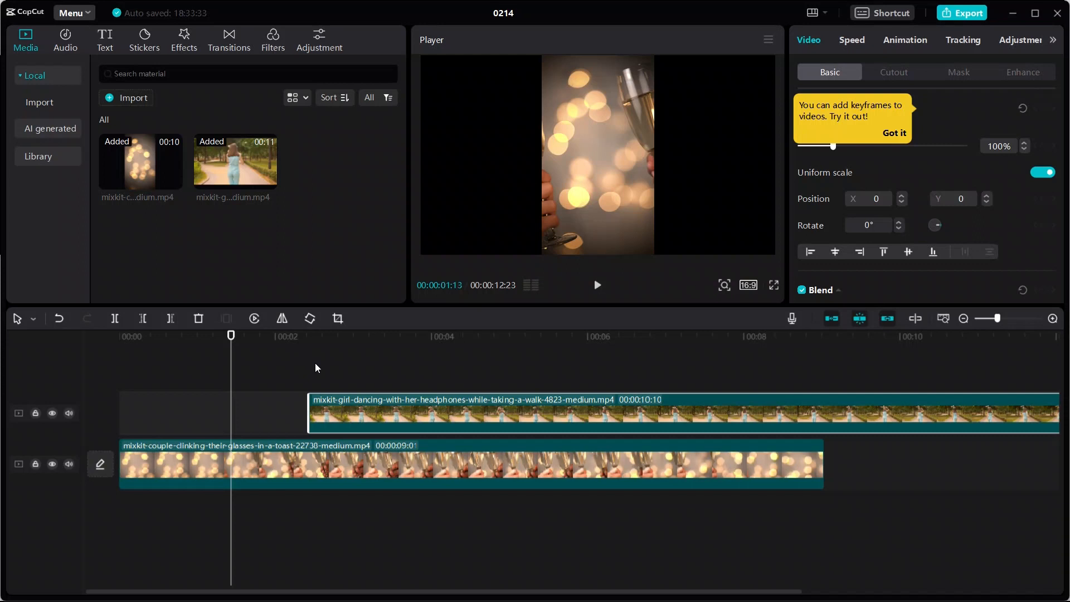
Preview the overlapping clips at several playhead positions between about 3 and 5 seconds.
left_click(450, 373)
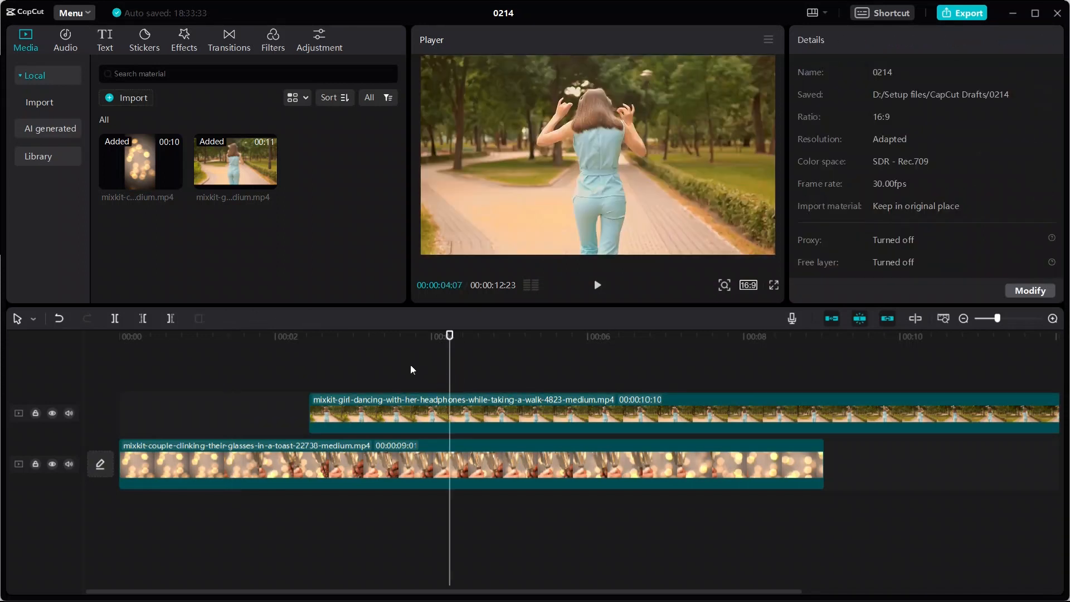
left_click(366, 374)
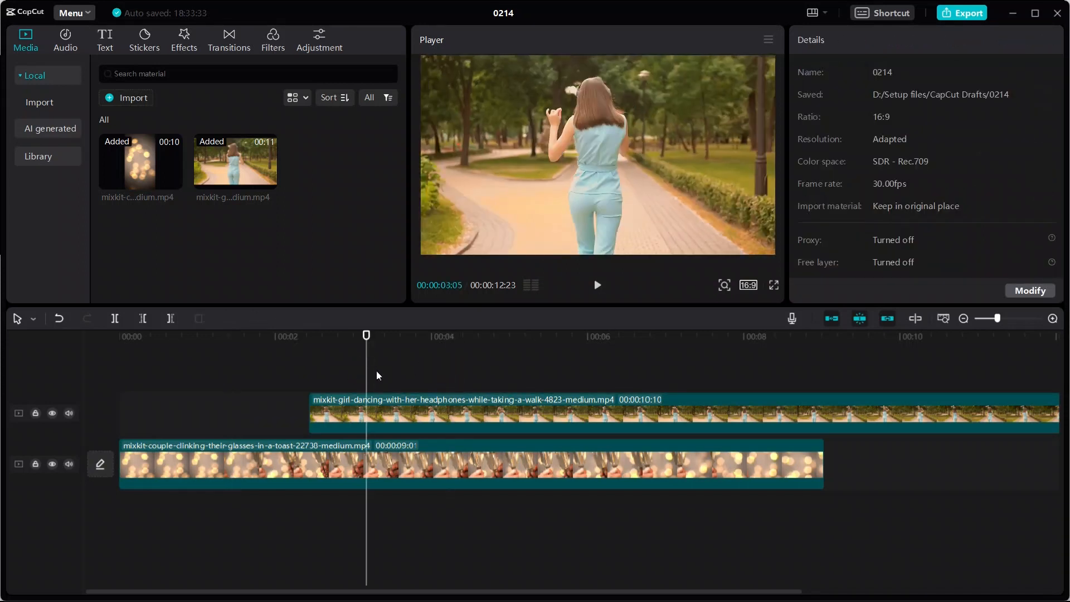
left_click(501, 356)
left_click(536, 375)
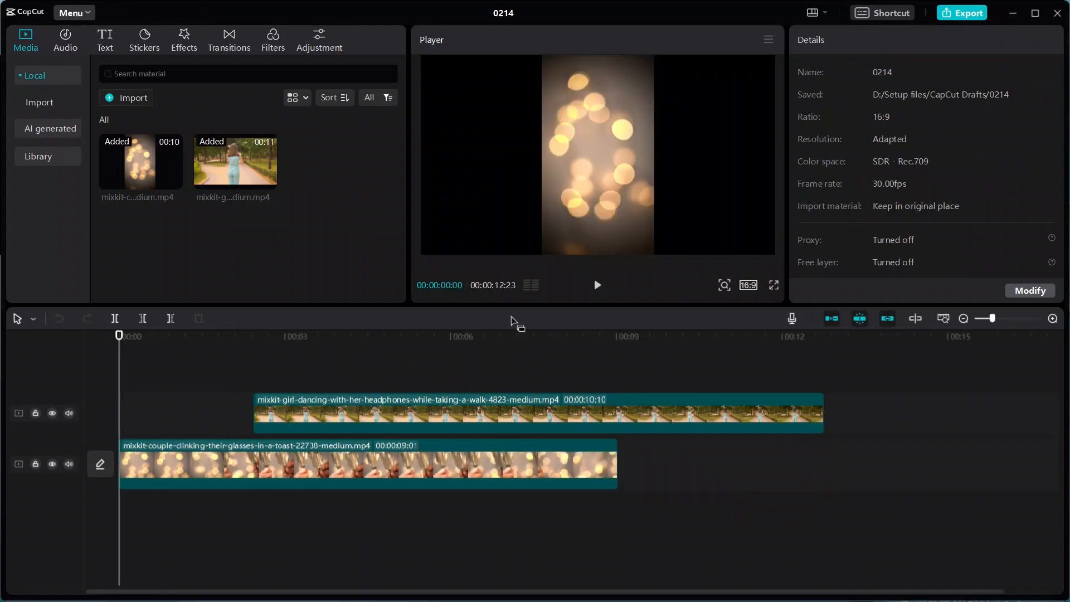
Try Delete right and Delete left on the glasses clip at 00:00:03:03, undoing each trim.
left_click_drag(115, 342, 289, 346)
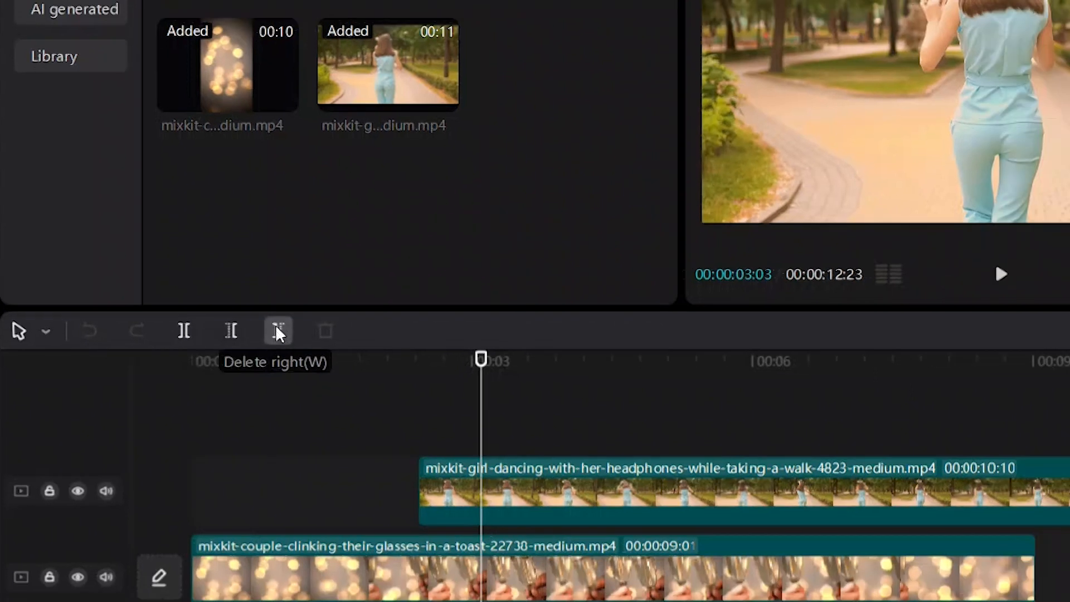
left_click(302, 332)
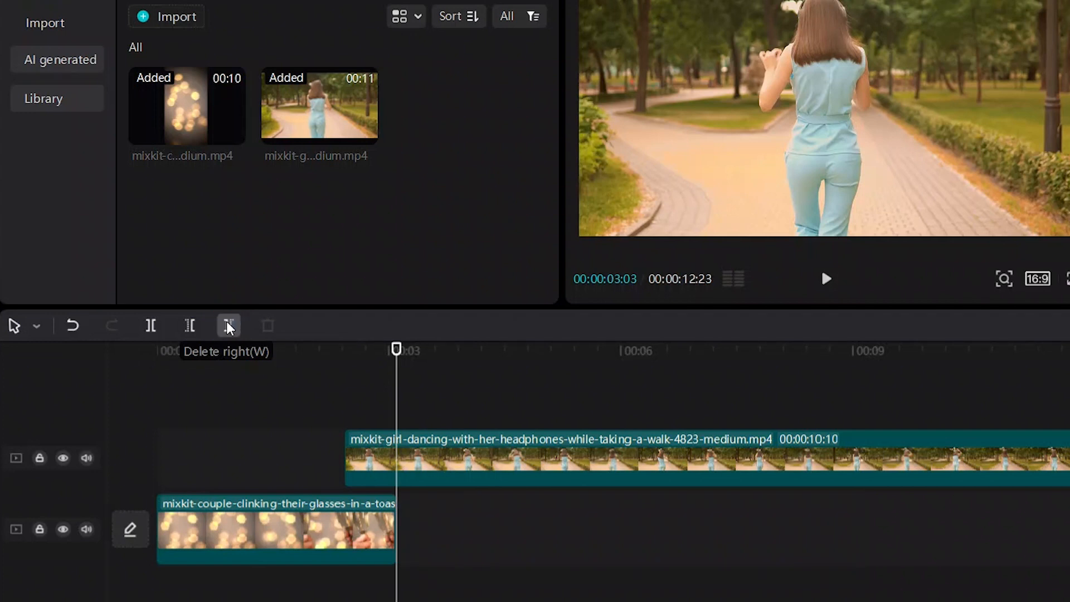
key("ctrl+z")
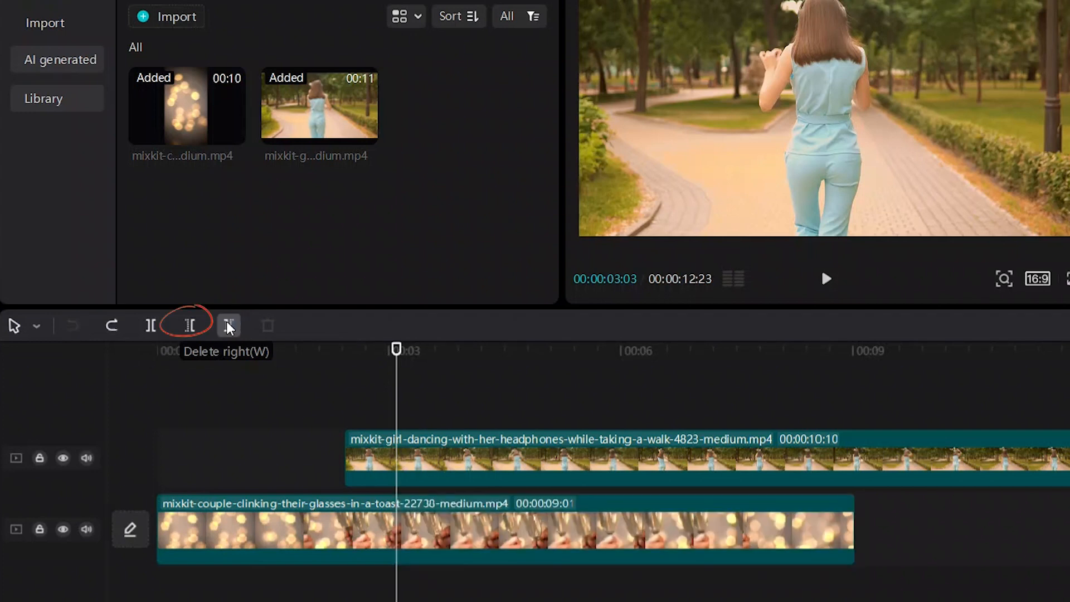
left_click(190, 327)
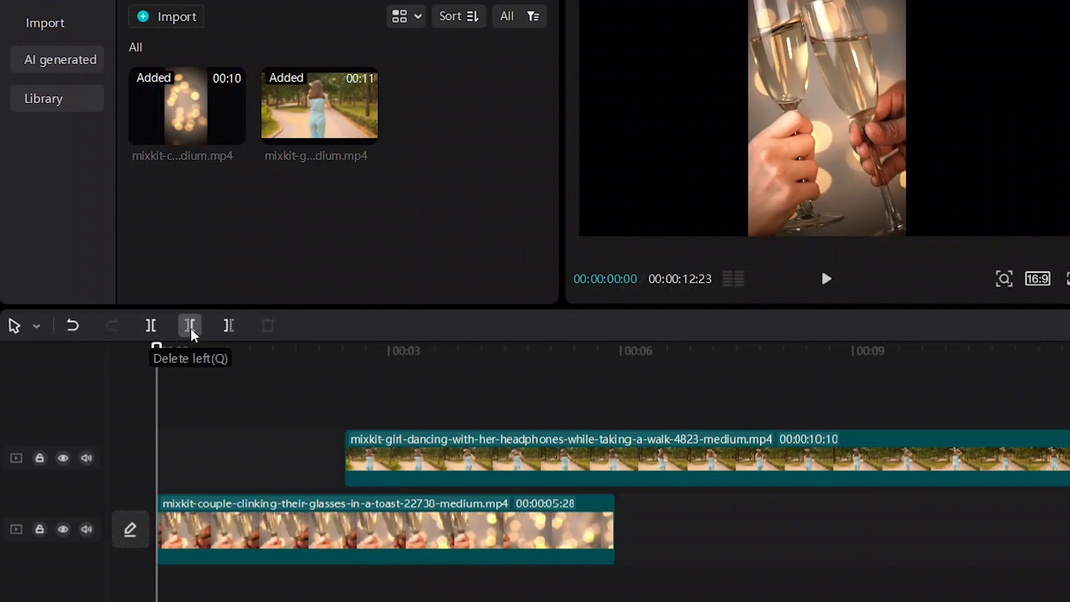
key("ctrl+z")
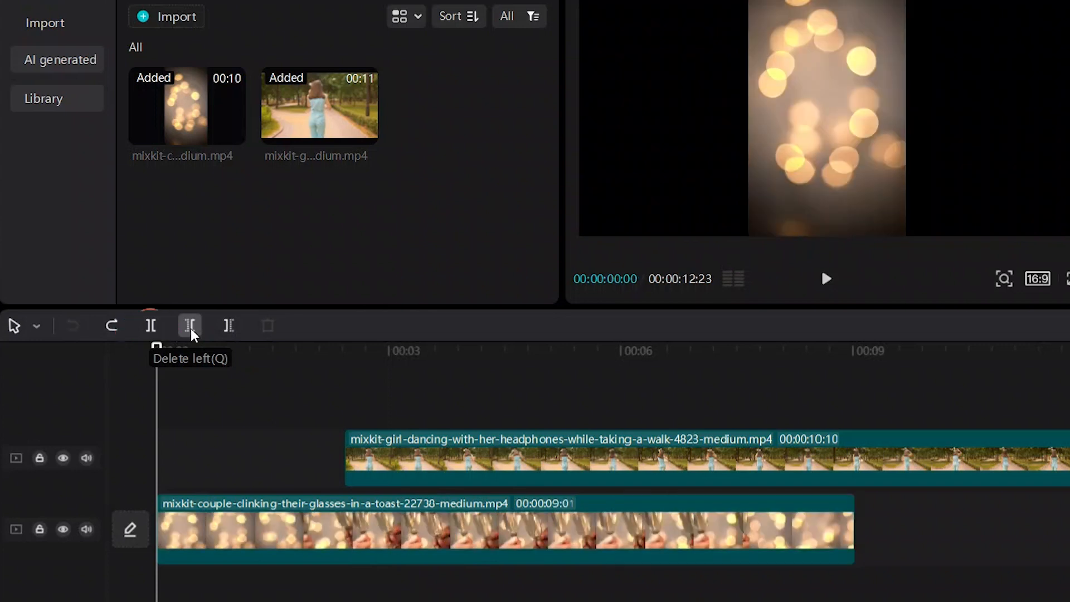
Try splitting the glasses clip in two at 00:00:03:13, select the second part, and undo the split.
left_click(423, 351)
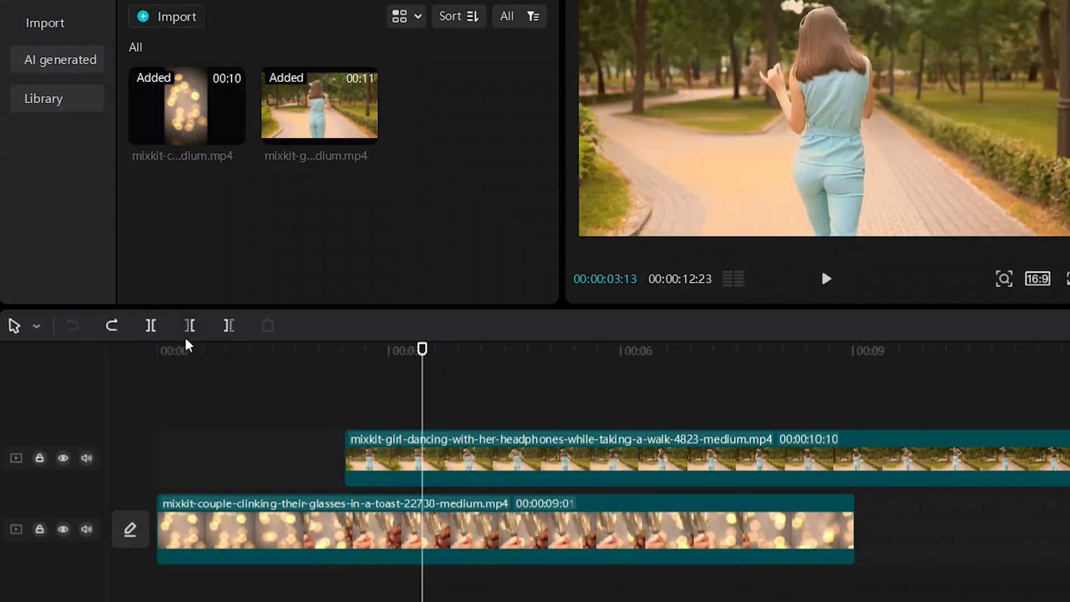
left_click(154, 326)
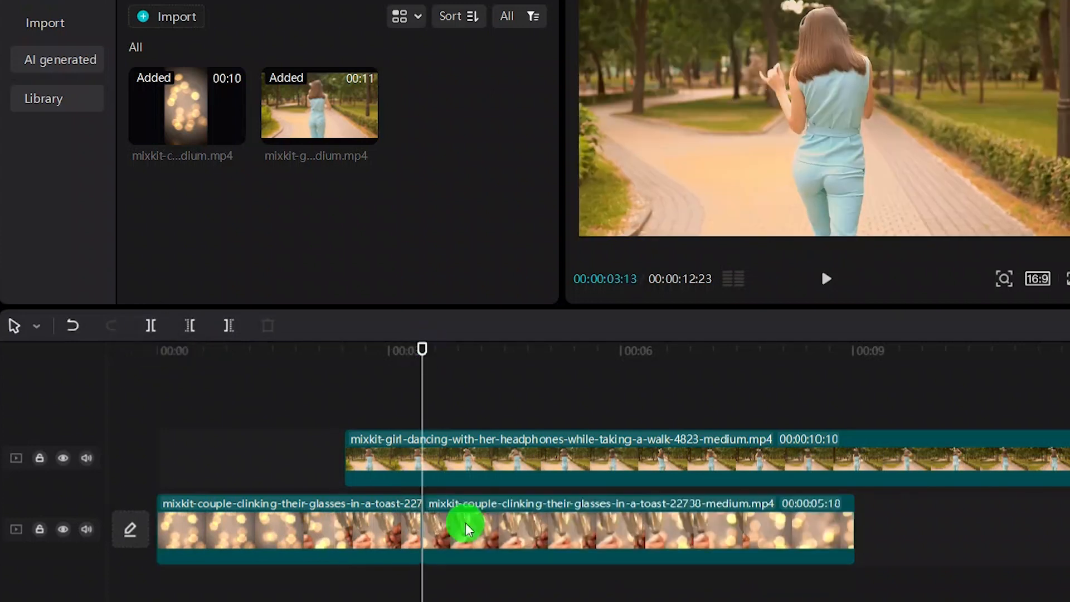
left_click_drag(453, 530, 437, 512)
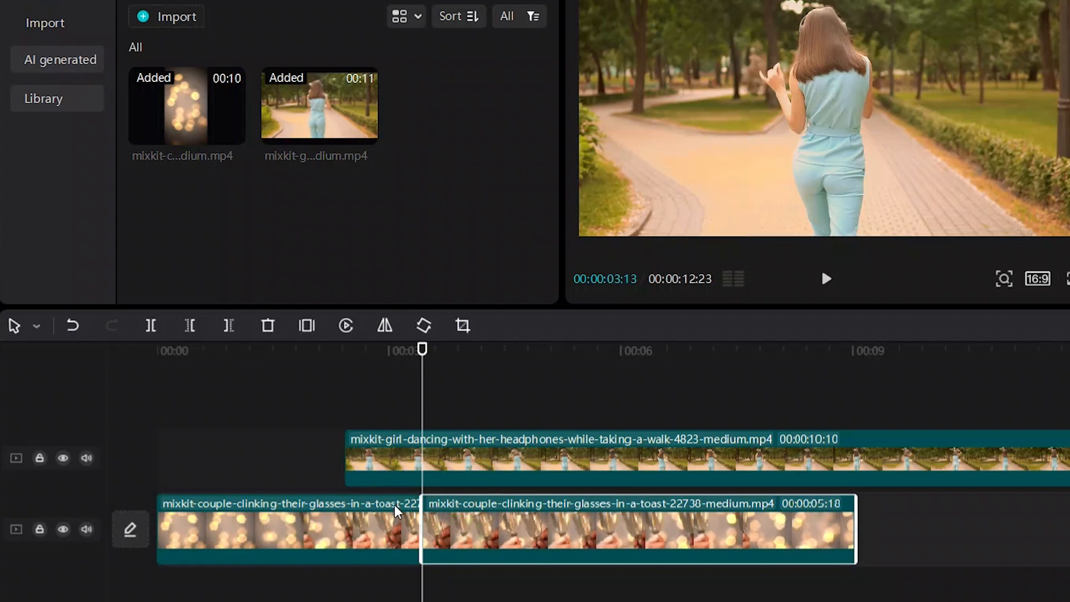
key("ctrl+z")
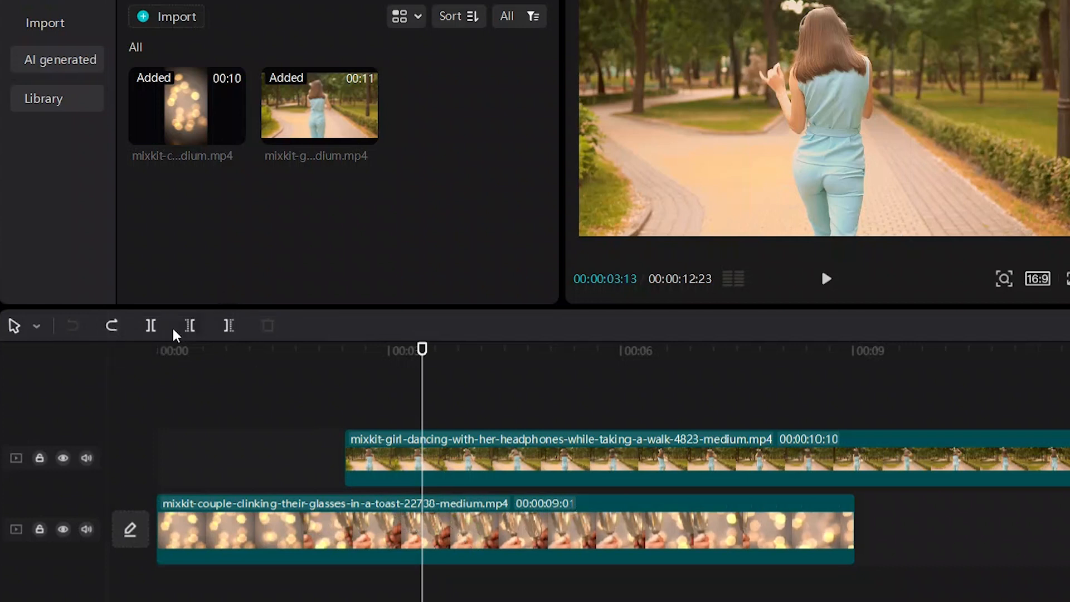
With the Select tool, move the girl-dancing clip to start at 00:00:03:13 and select the glasses clip.
left_click(36, 327)
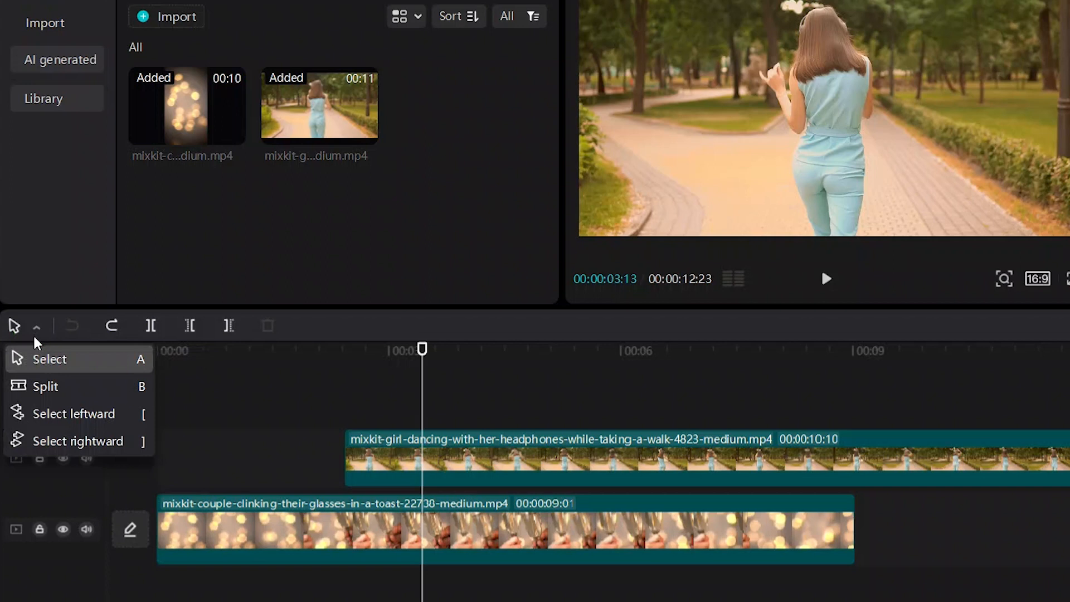
left_click(47, 361)
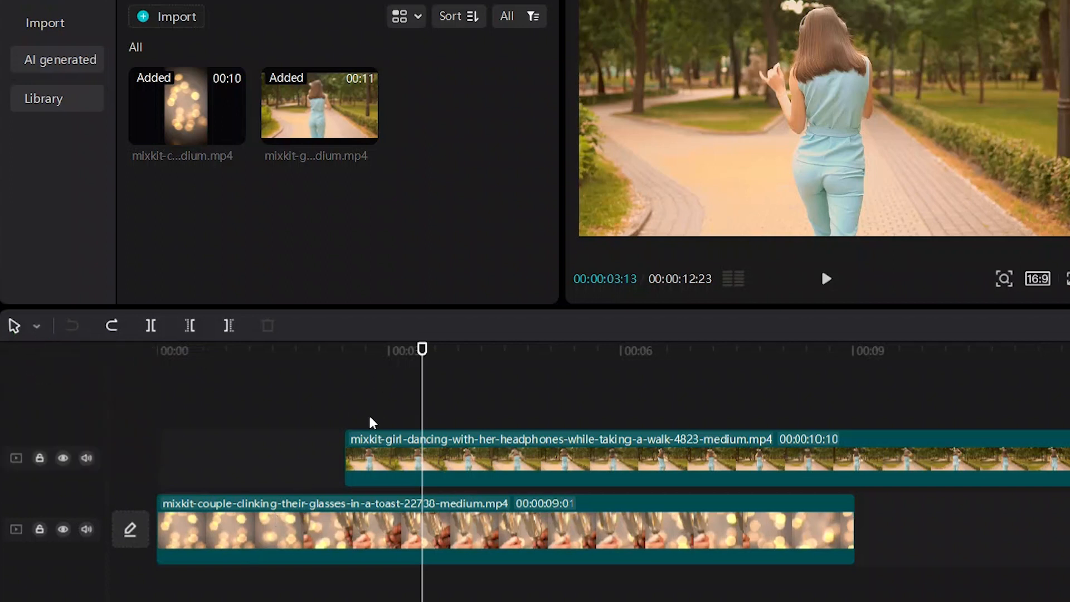
left_click(352, 458)
left_click_drag(350, 454, 430, 460)
mouse_move(435, 510)
left_mouse_down()
mouse_move(496, 520)
mouse_move(444, 504)
left_mouse_up()
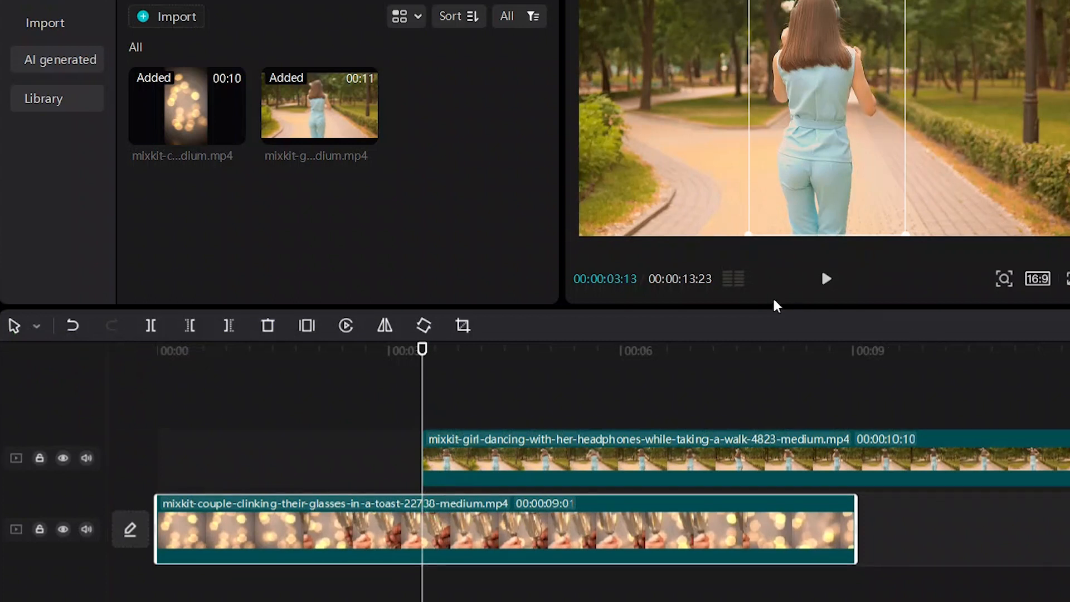
Use the Split tool to cut the girl-dancing clip at 00:00:04:02 and the glasses clip slightly before that point.
left_click(306, 413)
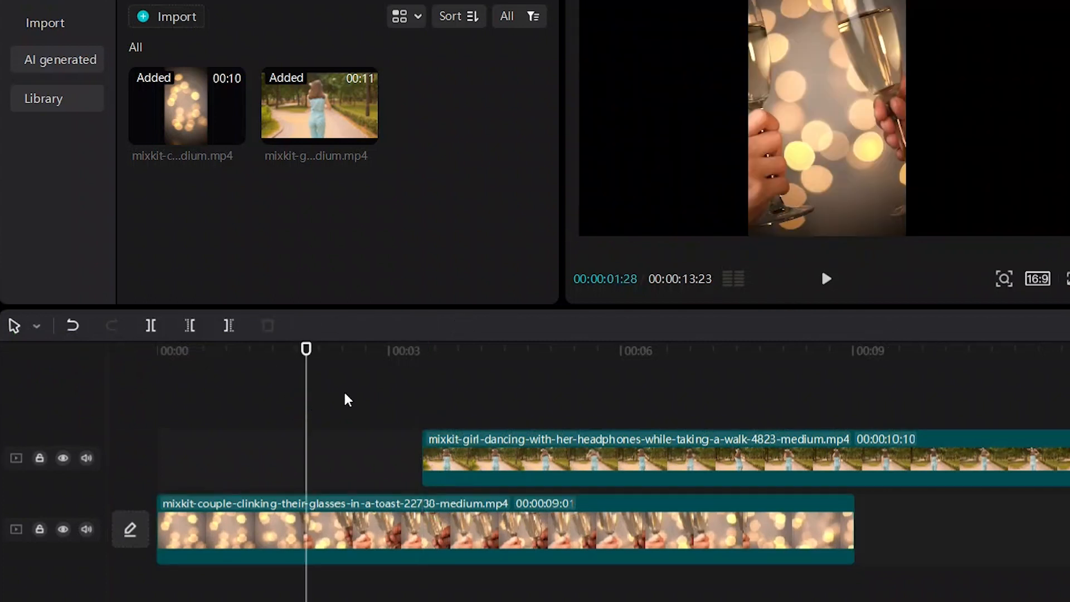
left_click(471, 385)
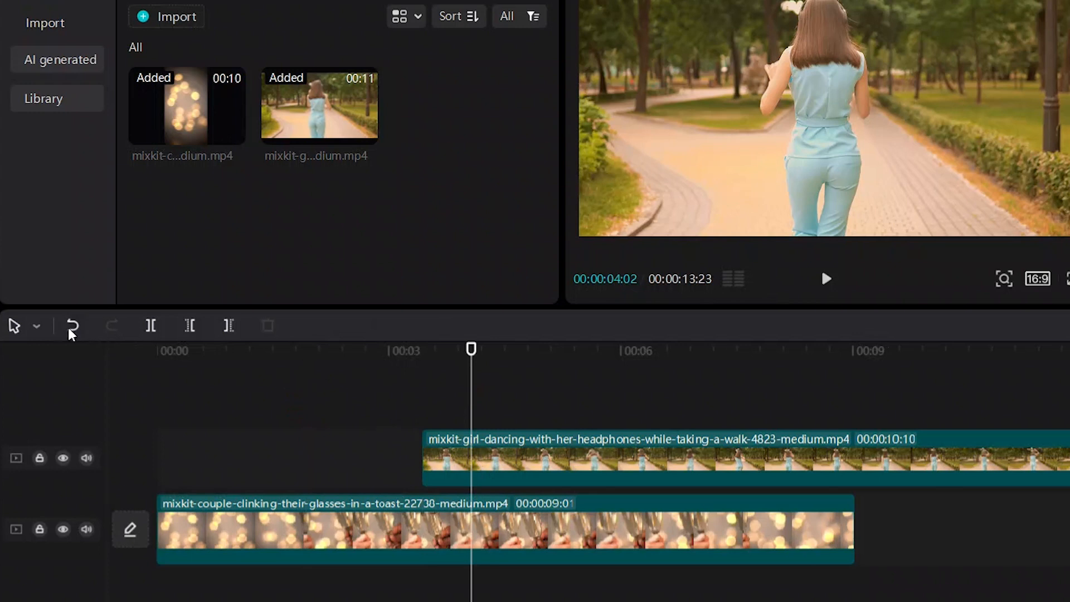
left_click(36, 327)
left_click(47, 385)
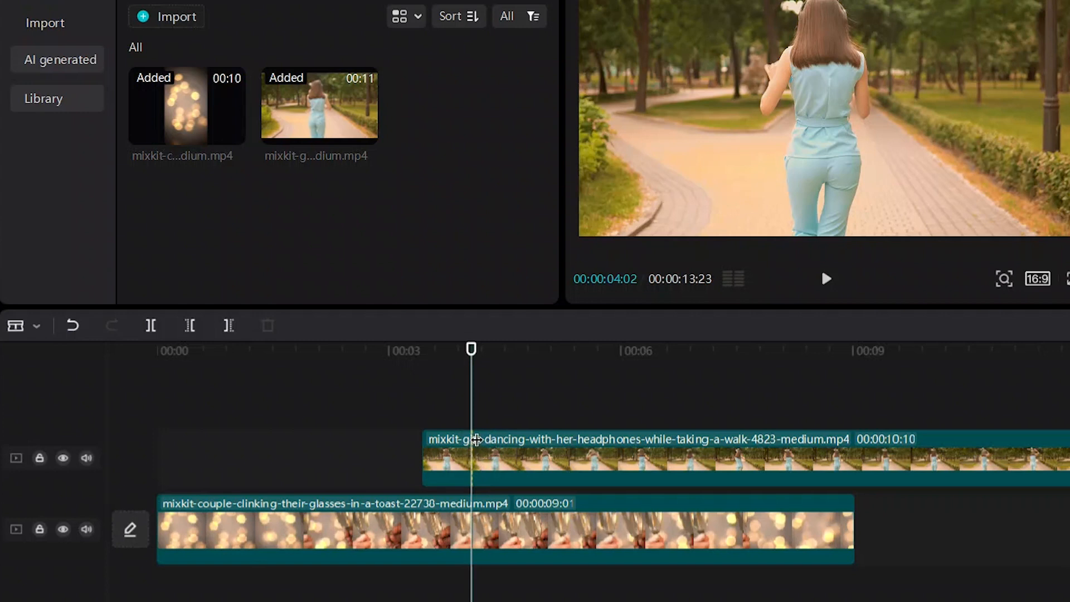
left_click(469, 452)
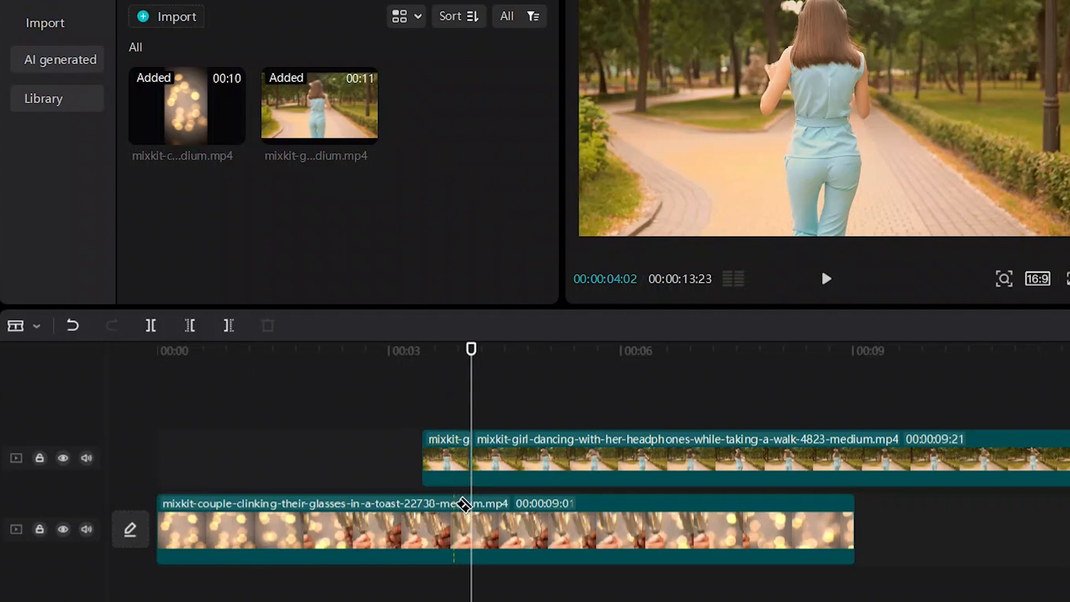
left_click(453, 505)
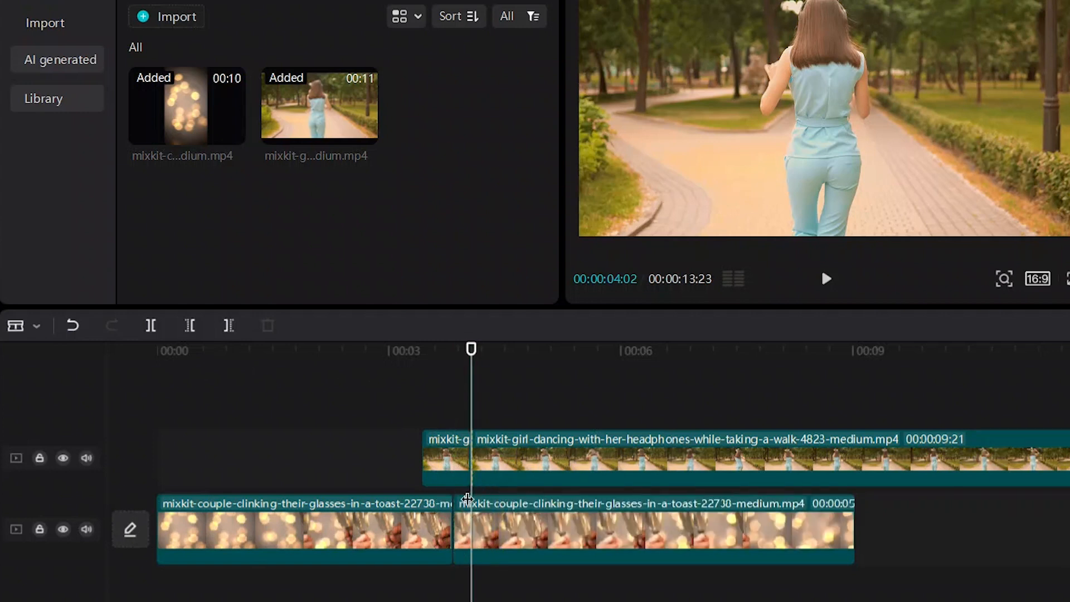
Undo both splits and use the Select leftward tool on the girl-dancing clip to select both clips.
key("ctrl+z")
key("ctrl+z")
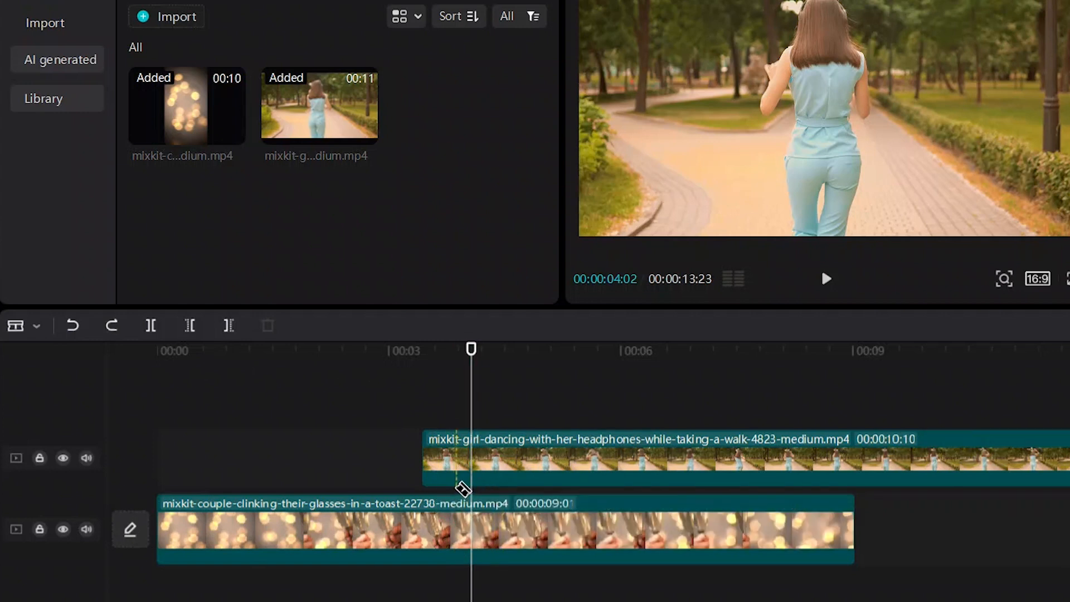
left_click(36, 326)
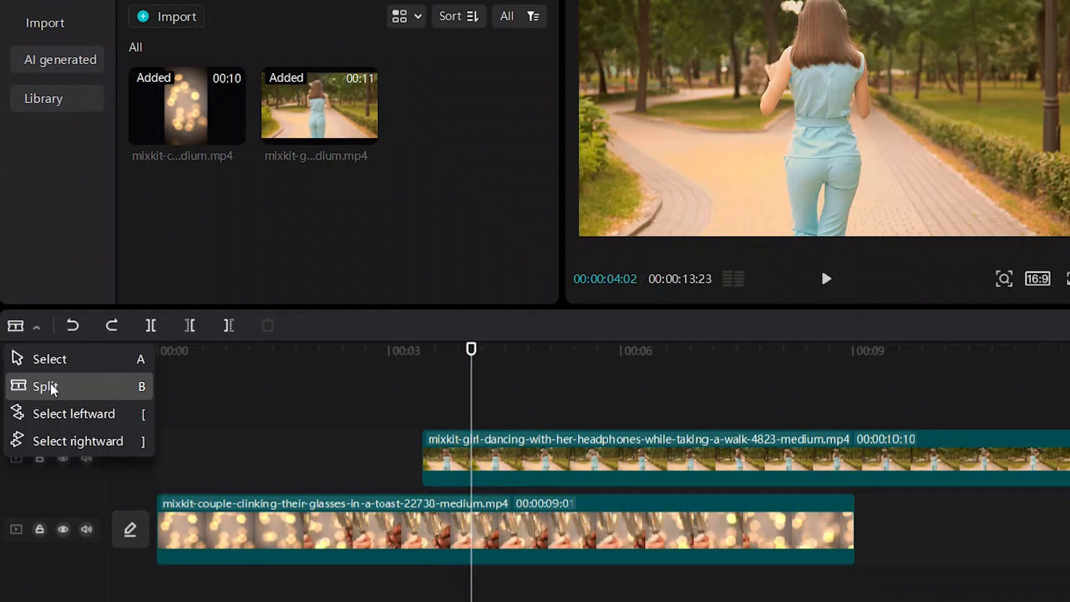
left_click(61, 412)
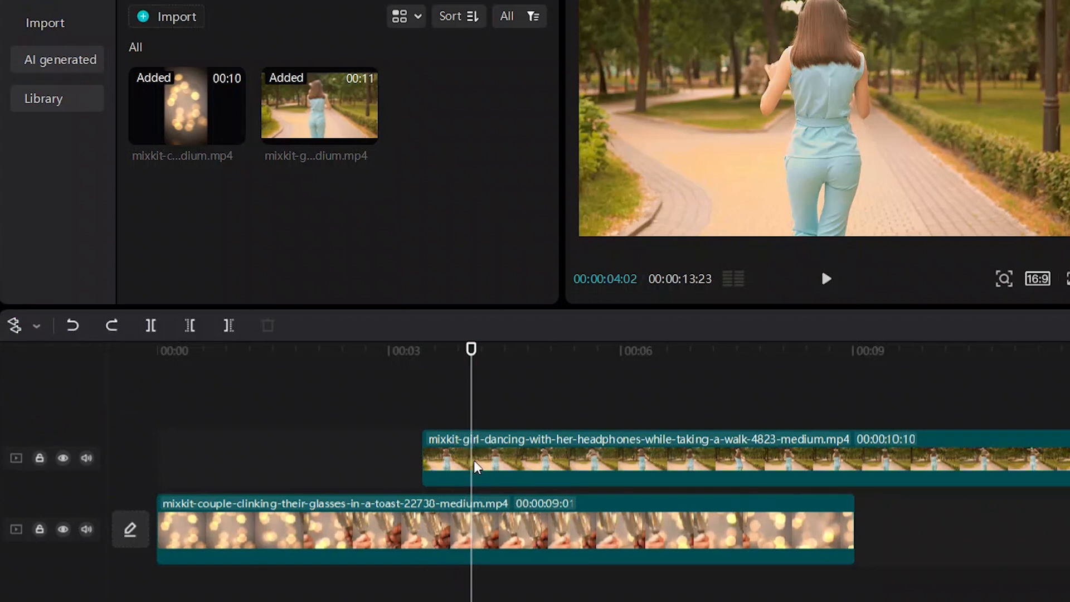
left_click(492, 475)
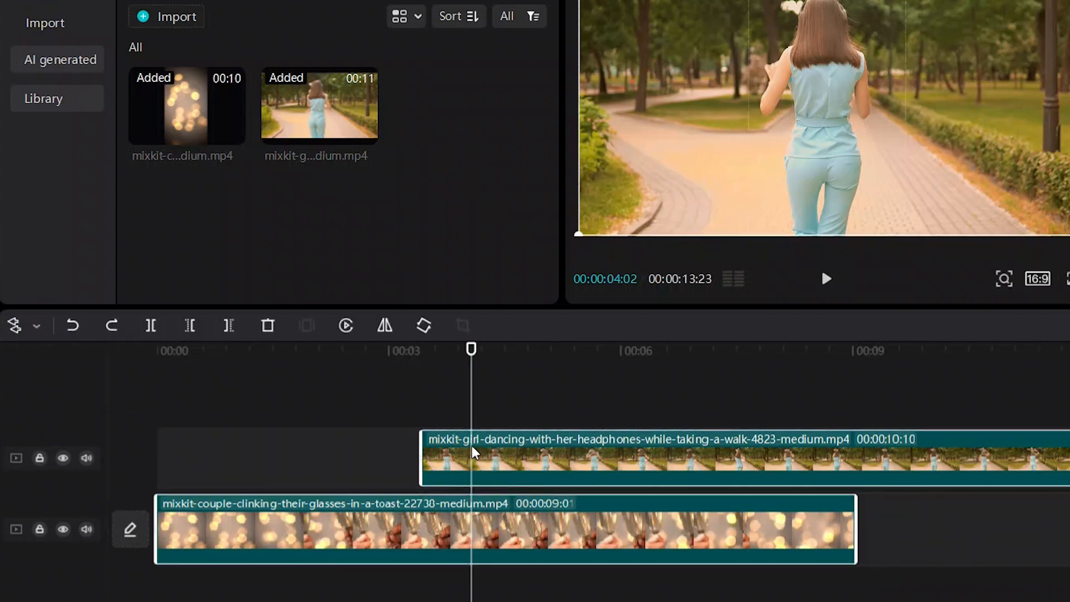
Switch back to the standard Select tool and clear the clip selection.
left_click(15, 330)
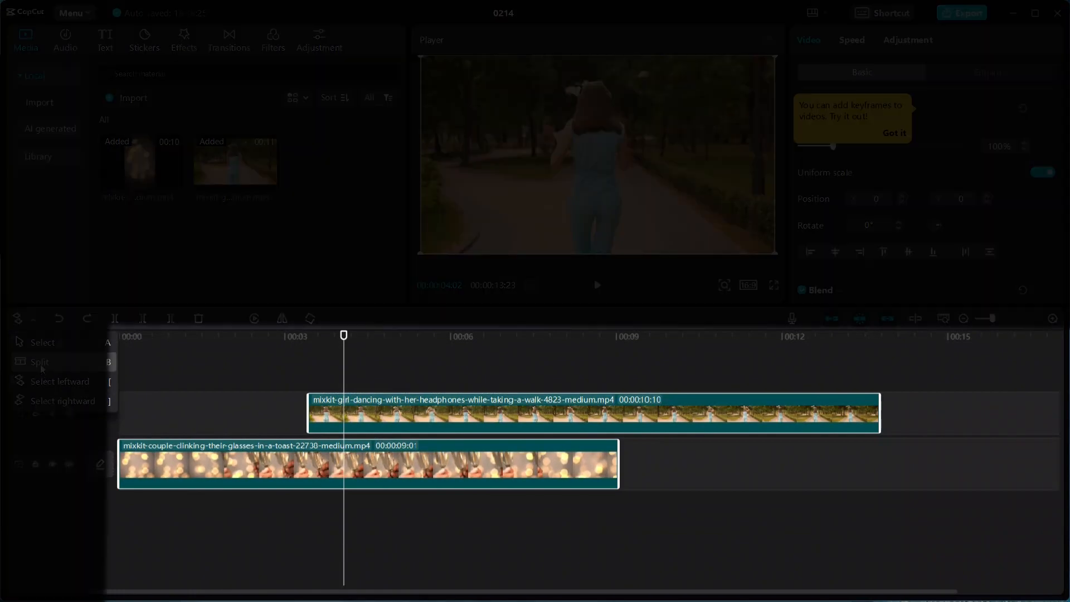
left_click(38, 348)
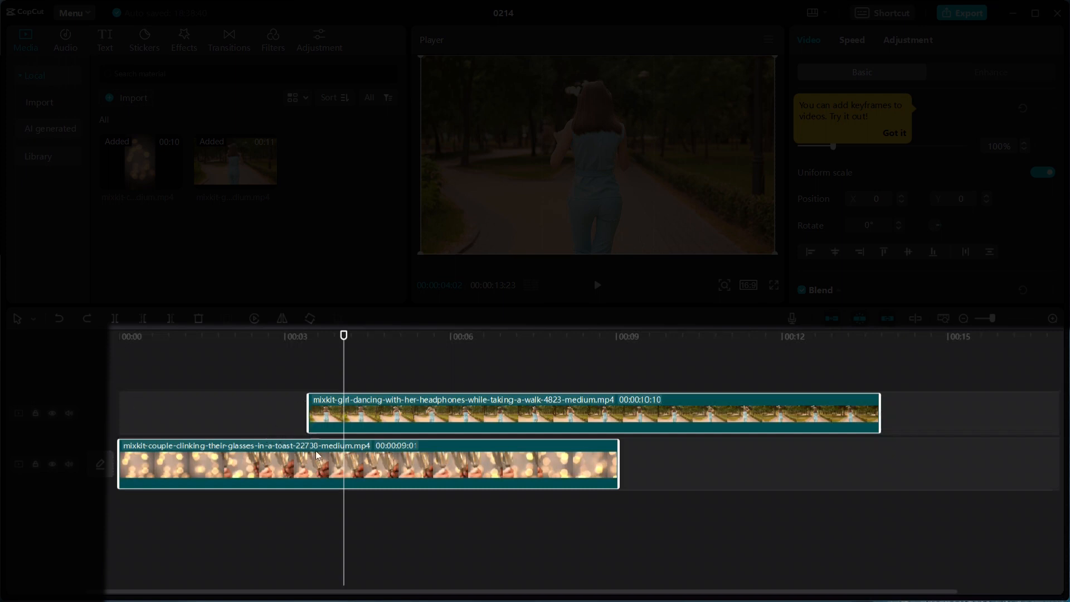
left_click(427, 548)
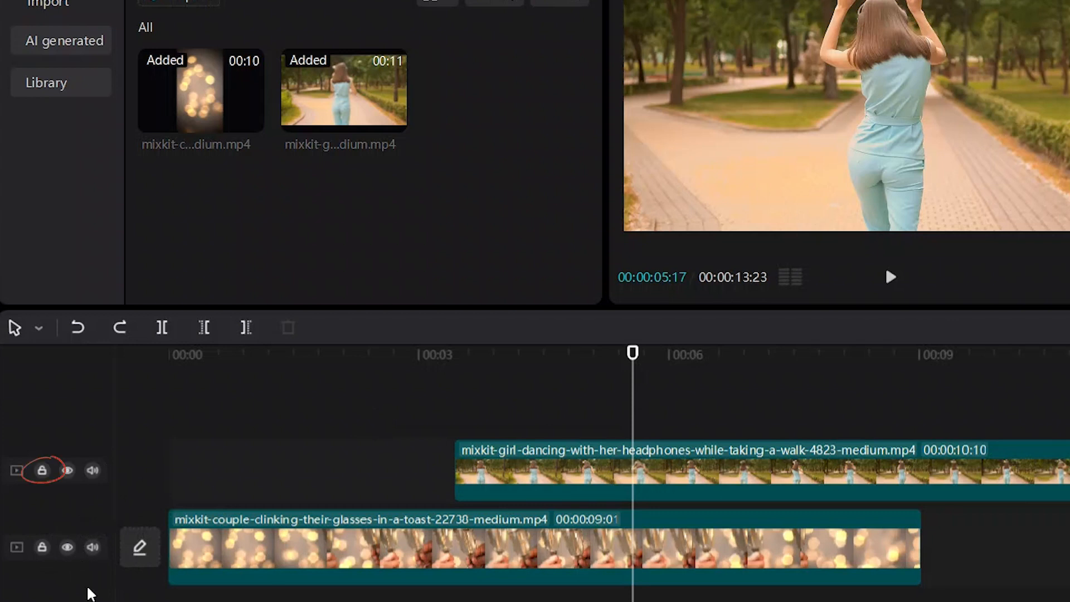
Lock the girl-dancing track, try to select and move its clip, and unlock the track.
left_click(43, 471)
left_click(598, 460)
mouse_move(596, 456)
left_mouse_down()
mouse_move(688, 454)
mouse_move(744, 471)
mouse_move(690, 467)
mouse_move(683, 446)
mouse_move(644, 425)
mouse_move(536, 488)
mouse_move(595, 430)
mouse_move(700, 471)
mouse_move(849, 471)
left_mouse_up()
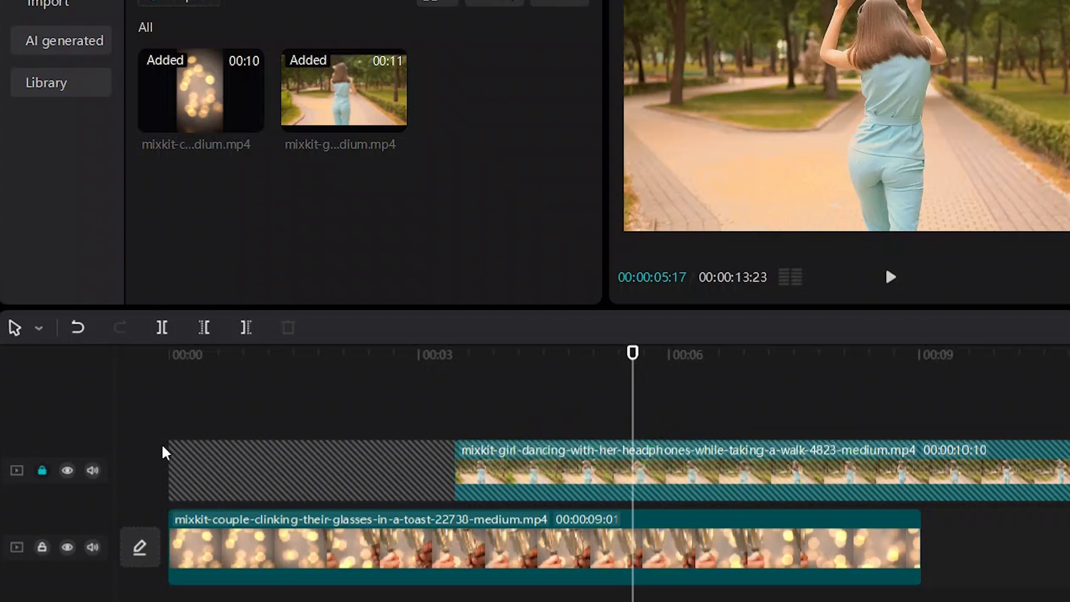
left_click(42, 470)
Hide the girl-dancing track, preview the glasses clip at 00:00:05:01, and show the track again.
left_click(67, 471)
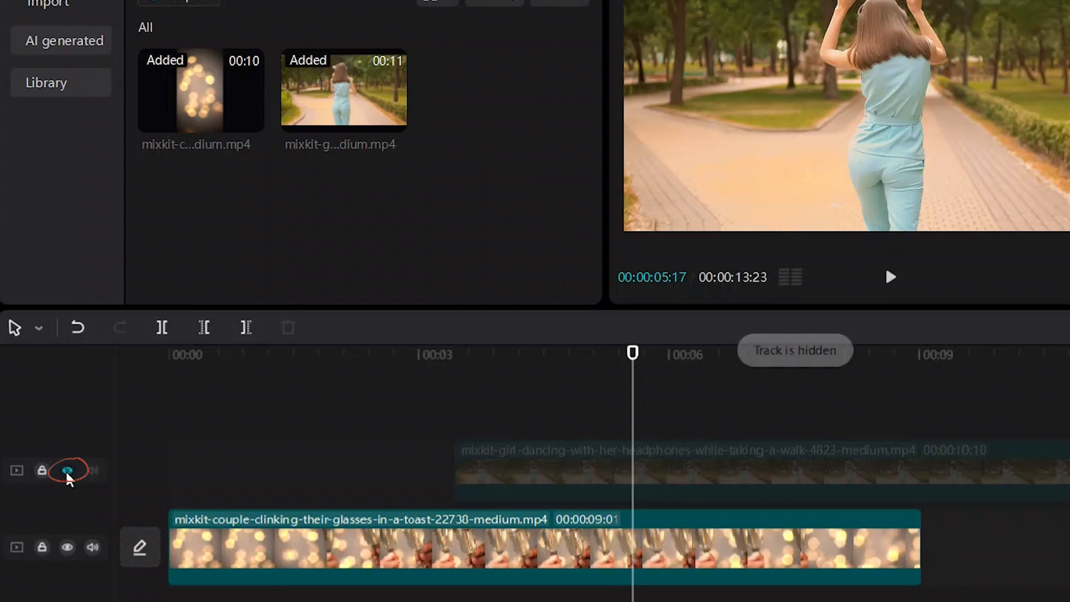
left_click_drag(632, 414, 587, 432)
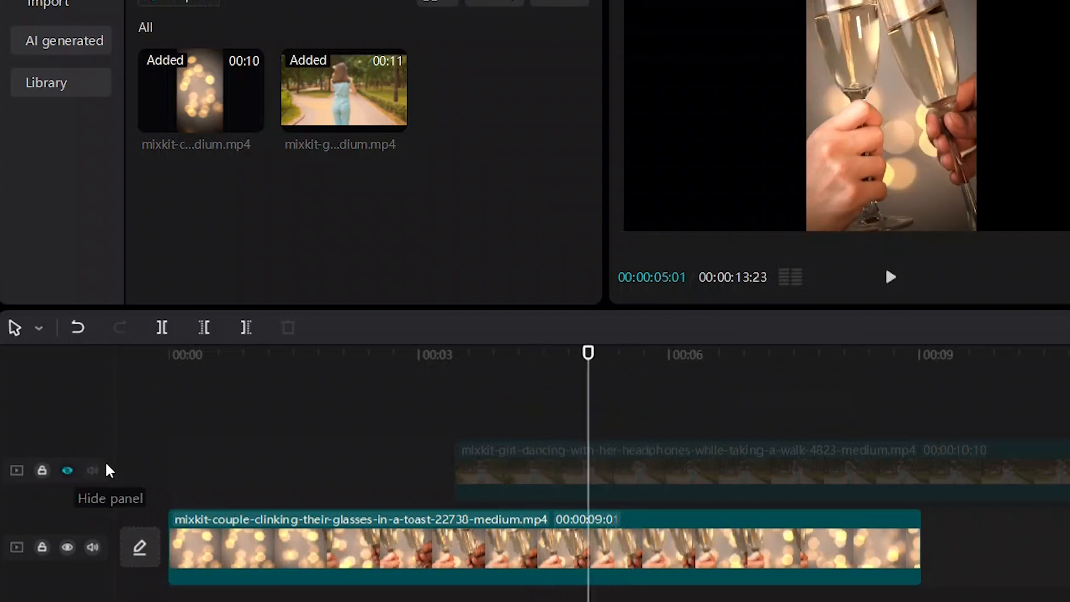
left_click(68, 471)
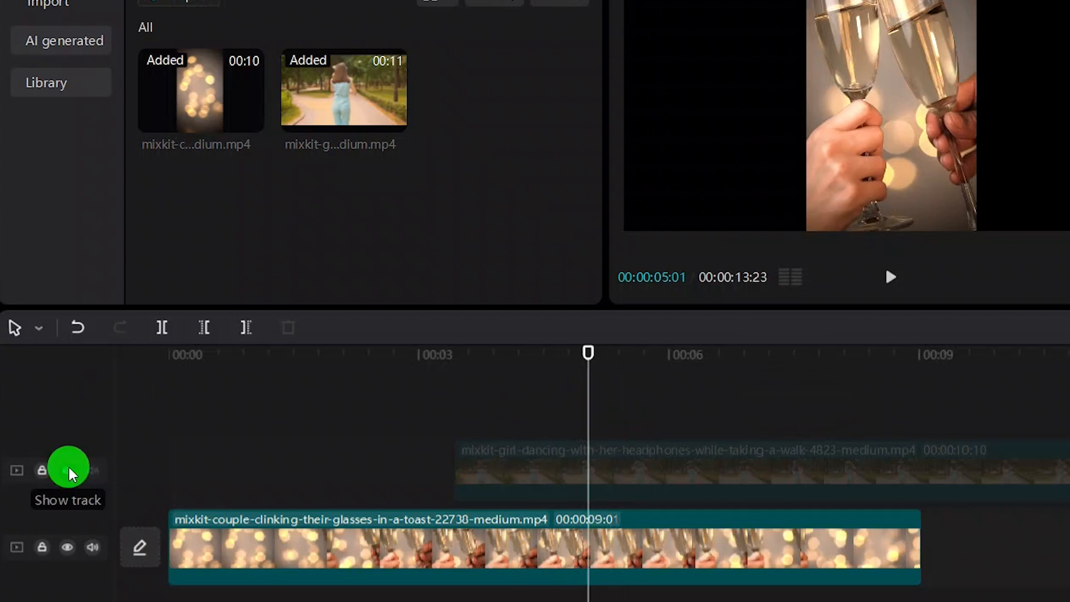
left_click(67, 471)
left_click(67, 471)
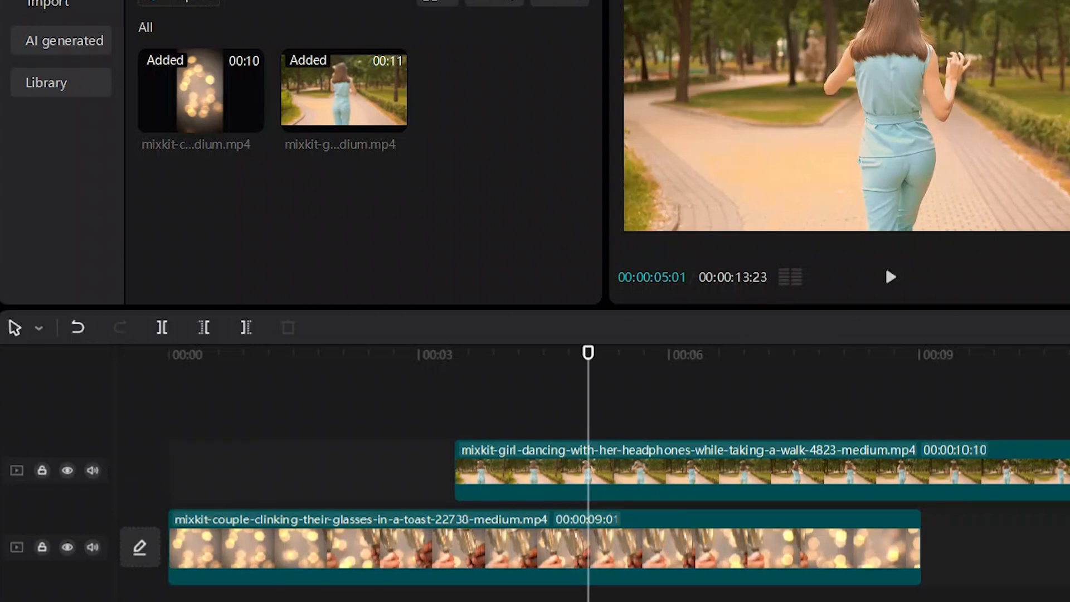
Try a 16:9 crop ratio with a -5° rotation on the girl-dancing clip, reset the crop and confirm.
left_click(640, 477)
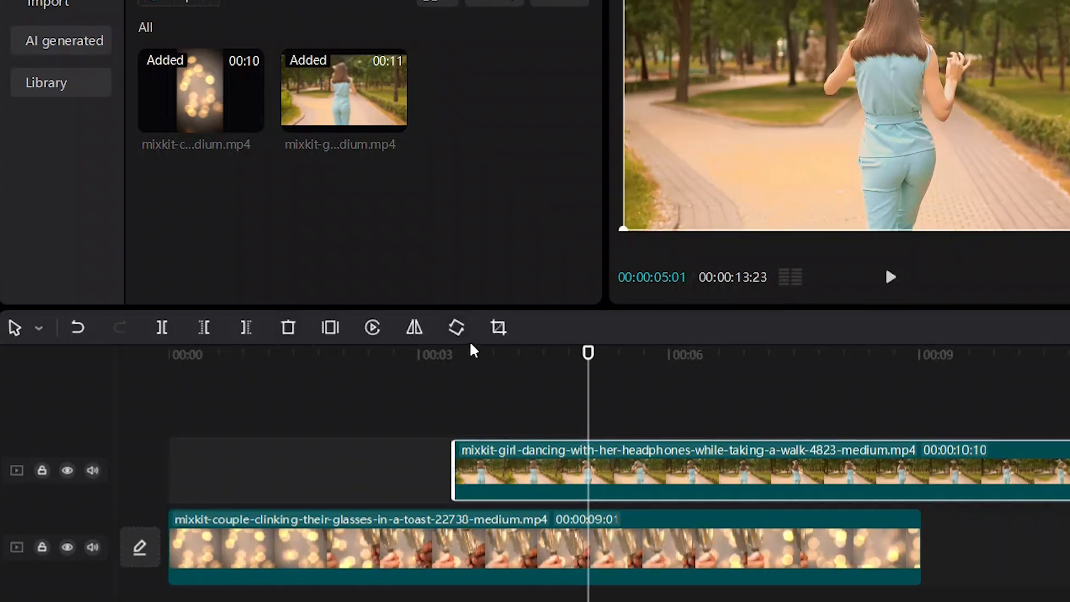
left_click(498, 327)
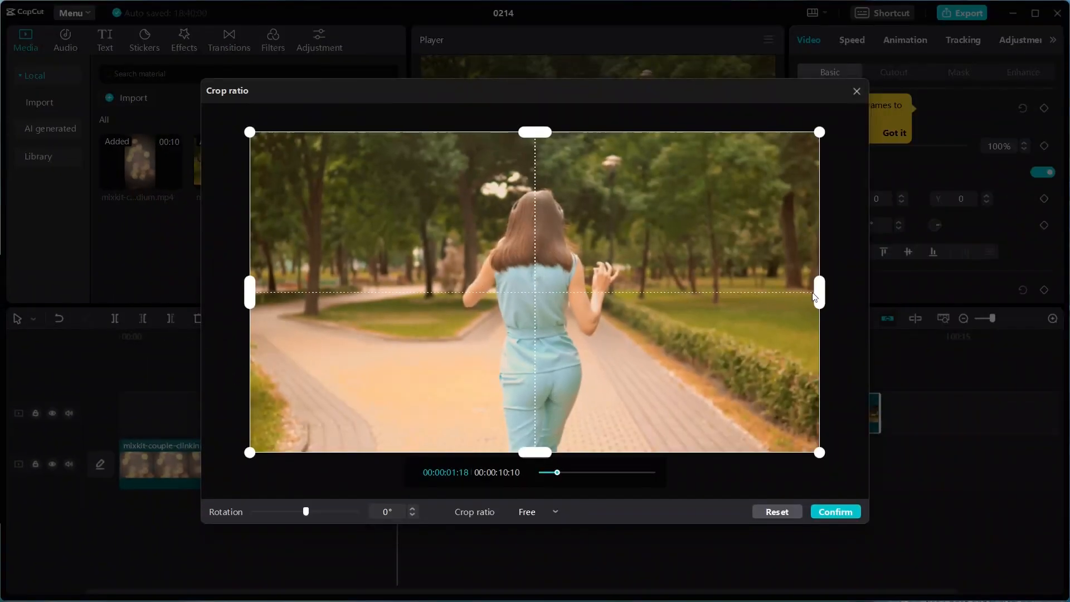
left_click_drag(813, 294, 986, 266)
left_click(545, 512)
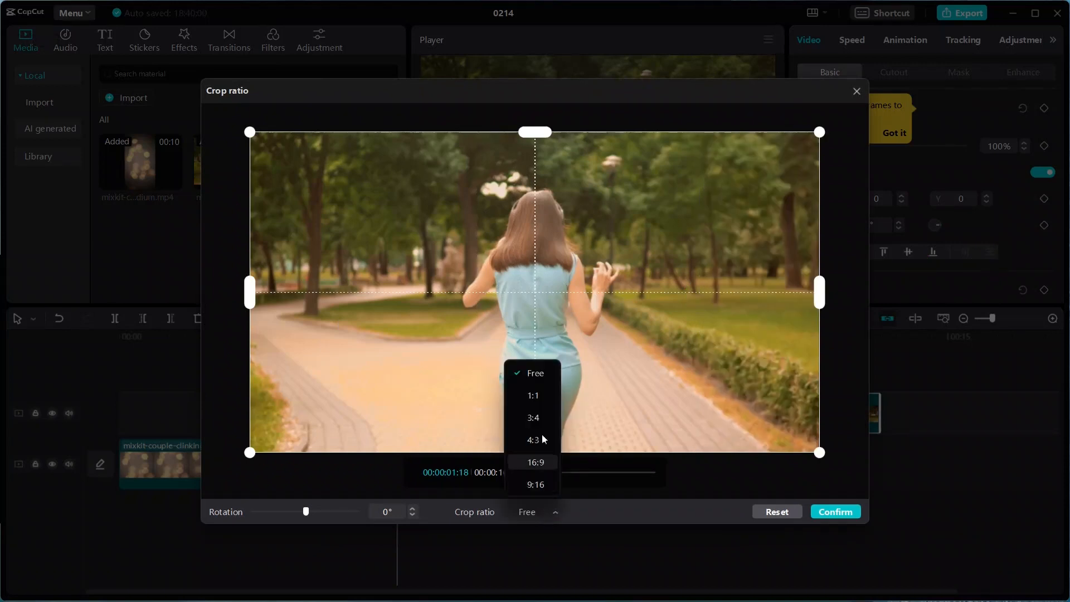
left_click(535, 462)
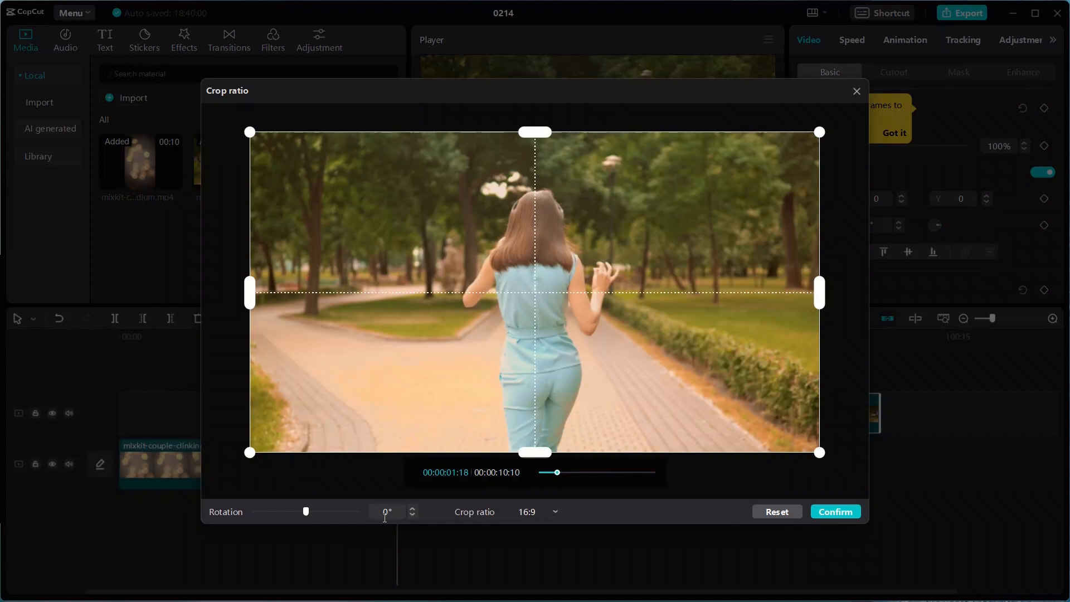
left_click_drag(305, 511, 304, 511)
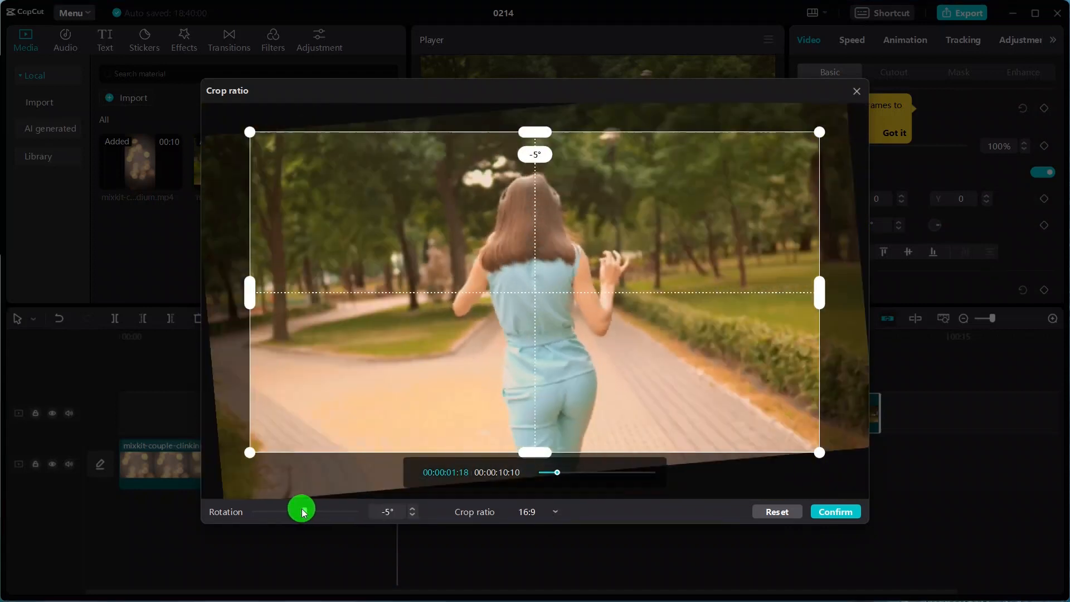
left_click(787, 516)
left_click(836, 511)
Rotate the girl-dancing clip in 90° steps through a full turn to 360°.
left_click(310, 319)
left_click(311, 319)
left_click(311, 318)
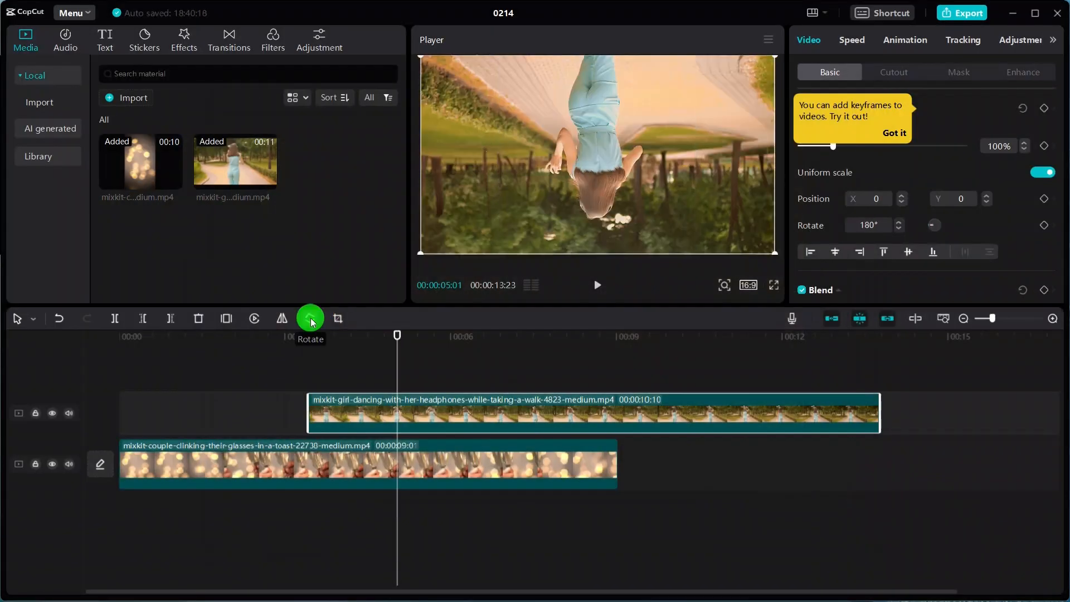
left_click(310, 319)
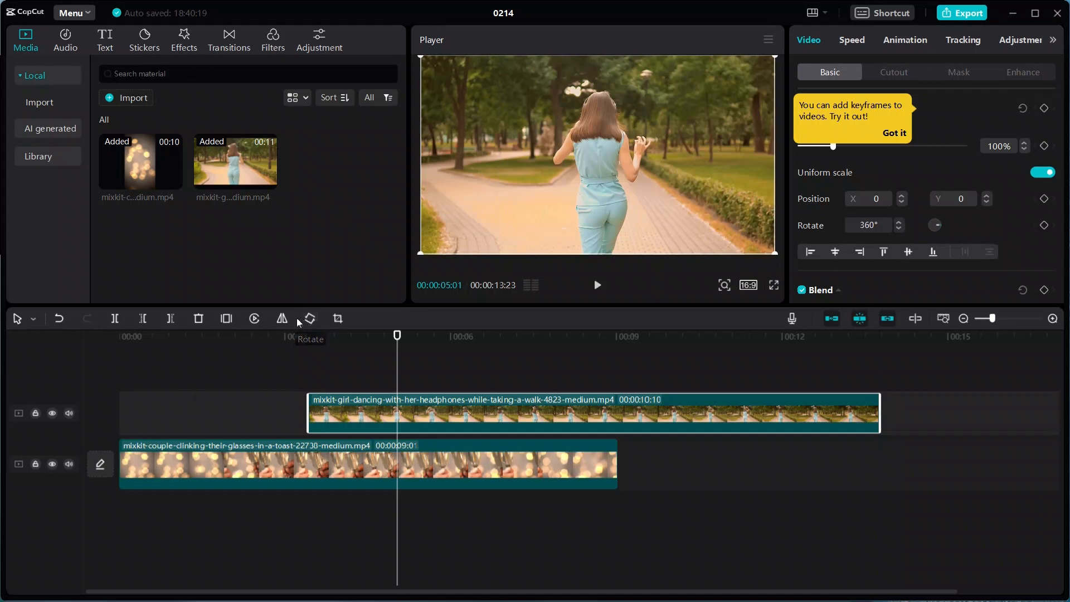
Try mirroring and reversing the girl-dancing clip, restoring its original orientation and playback direction after each.
left_click(283, 318)
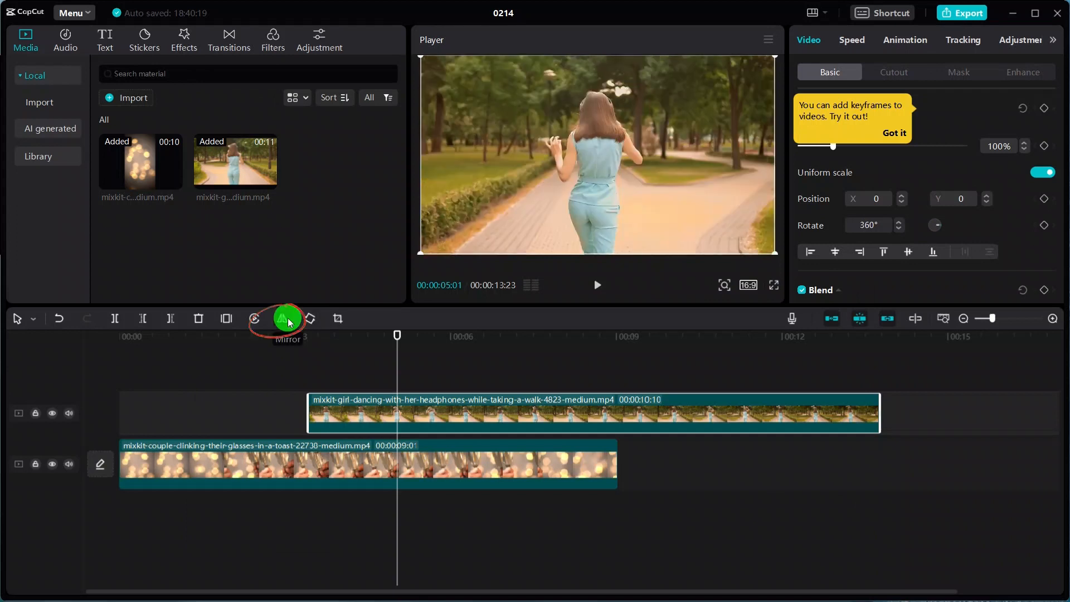
left_click(284, 319)
left_click(284, 318)
left_click(284, 318)
left_click(254, 319)
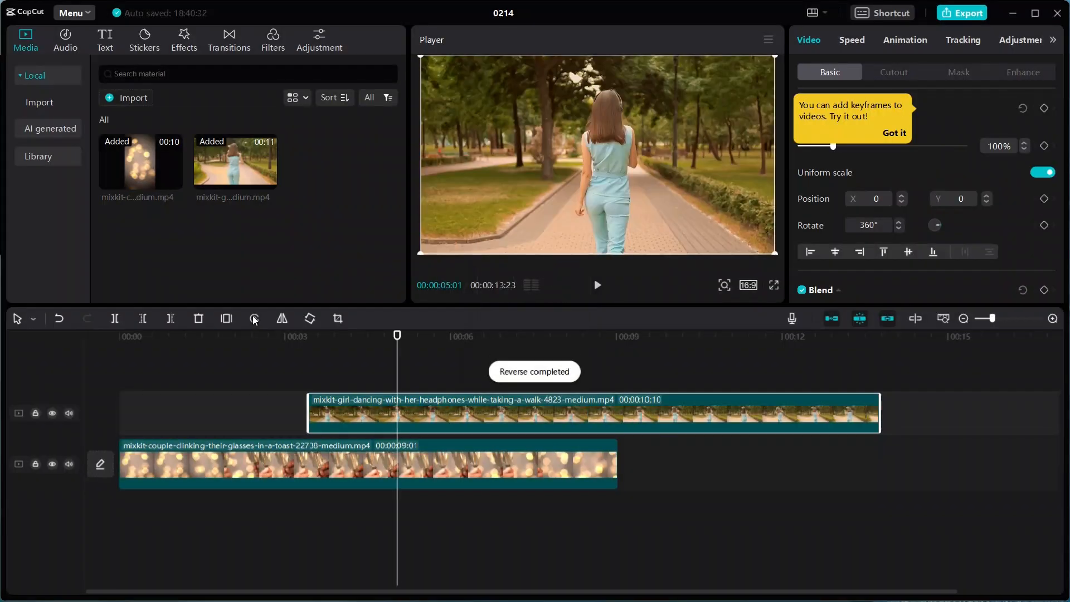
left_click(254, 318)
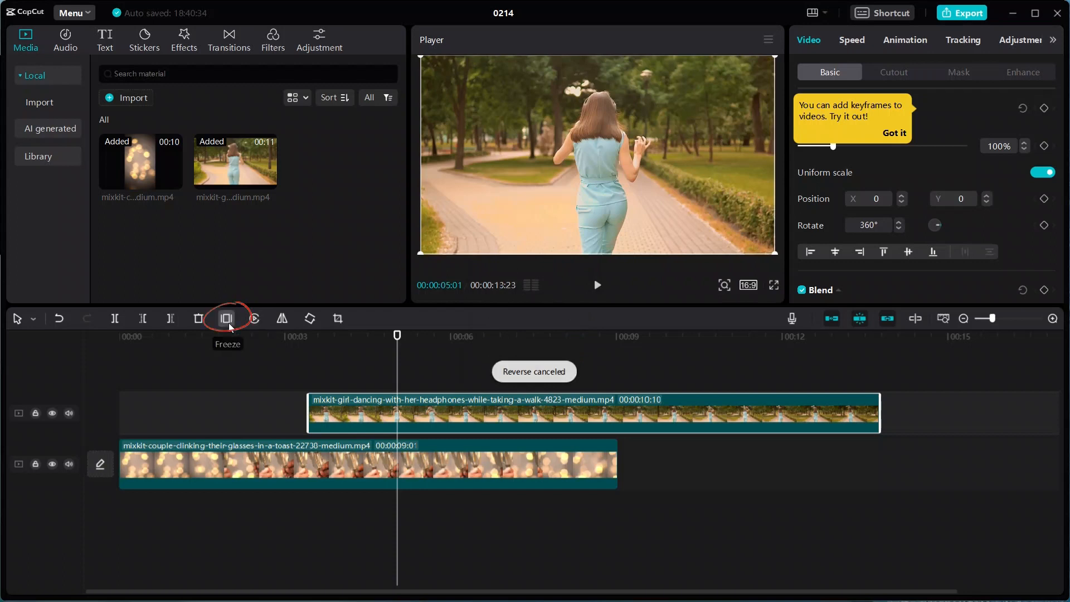
Try a 3-second freeze frame at 00:00:05:01 in the girl-dancing clip and deleting the whole clip, undoing each change.
left_click(228, 323)
left_click_drag(460, 423, 454, 375)
left_click(442, 356)
left_click(415, 349)
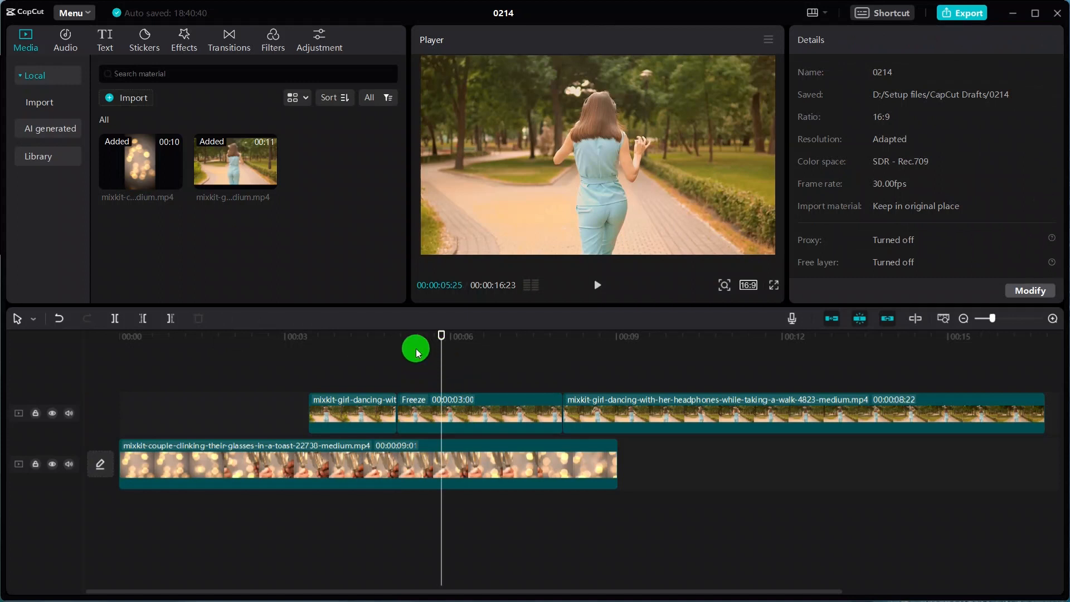
left_click_drag(416, 337, 509, 334)
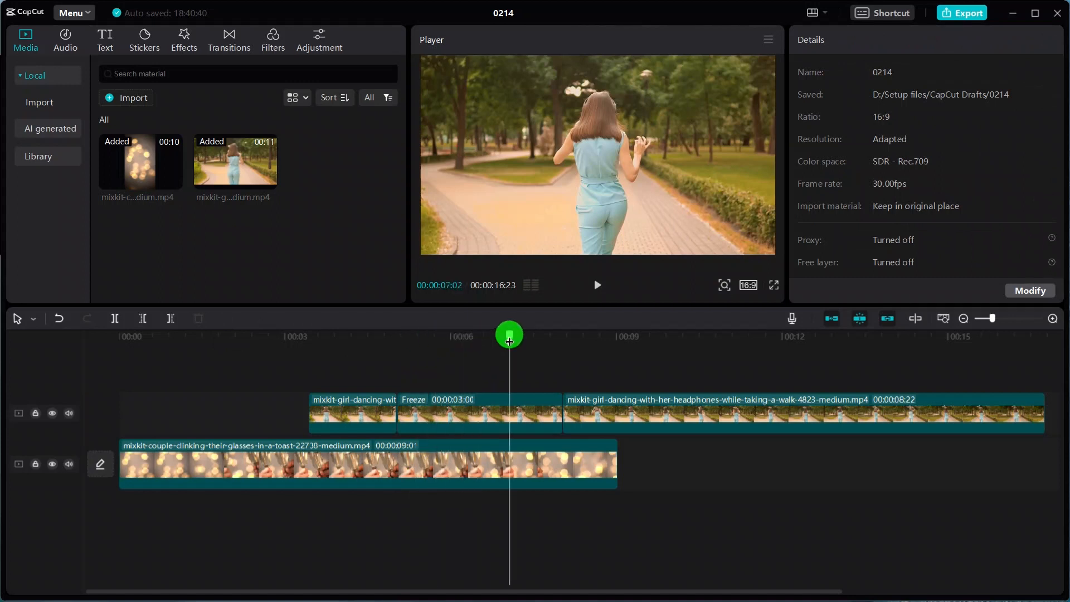
left_click_drag(508, 415, 549, 410)
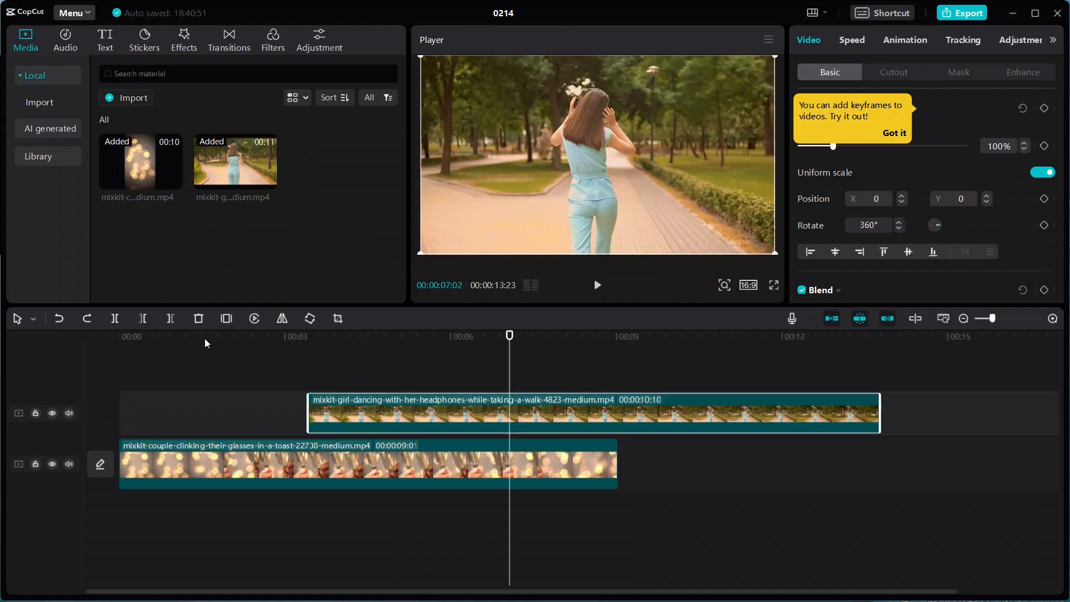
left_click(197, 318)
key("ctrl+z")
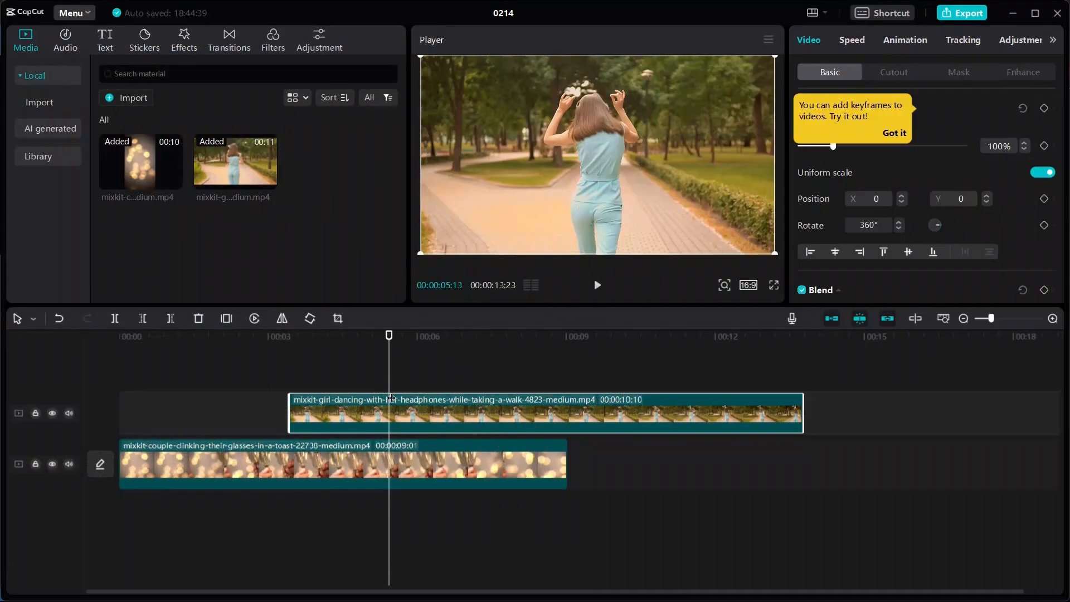
Examine the two clips at different timeline zoom levels and return the view to the timeline's start.
scroll(391, 398, "up", 5)
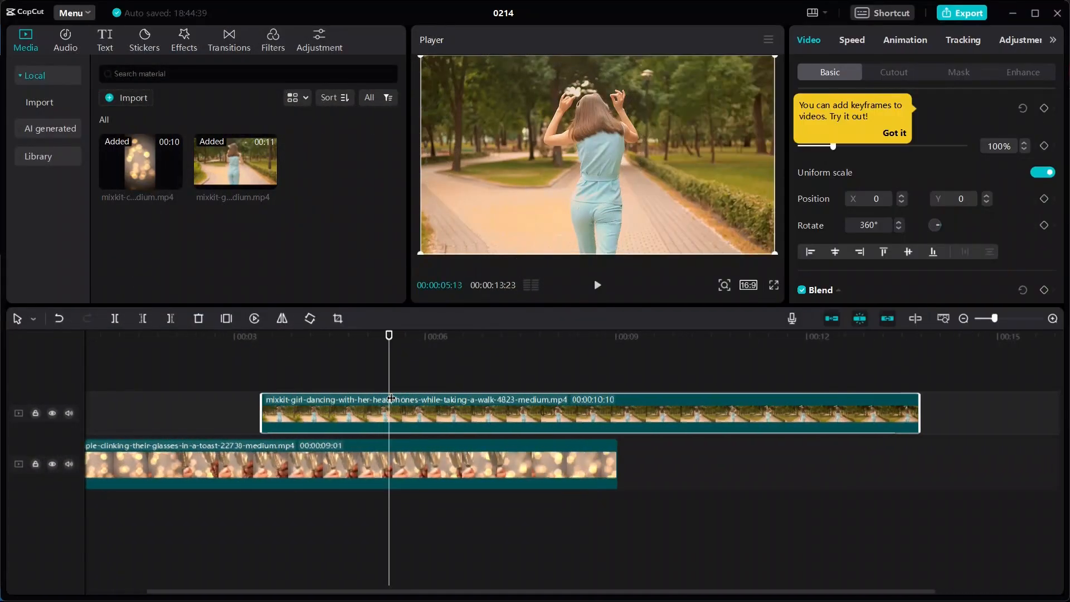
scroll(391, 397, "down", 3)
scroll(390, 398, "up", 3)
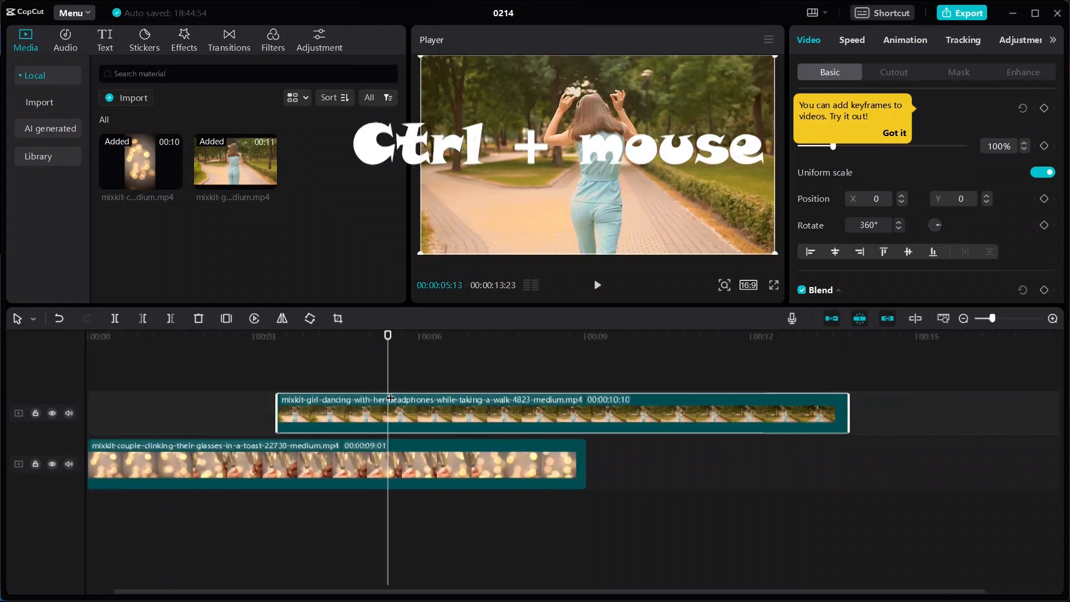
scroll(388, 399, "down", 1)
scroll(389, 399, "down", 1)
scroll(389, 398, "up", 3)
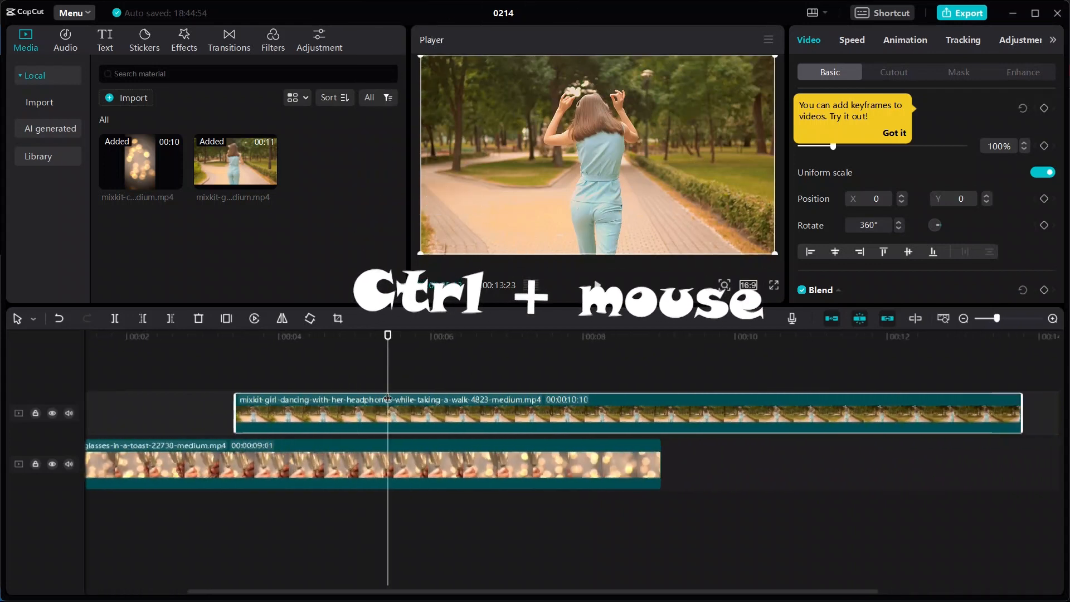
scroll(388, 398, "down", 3)
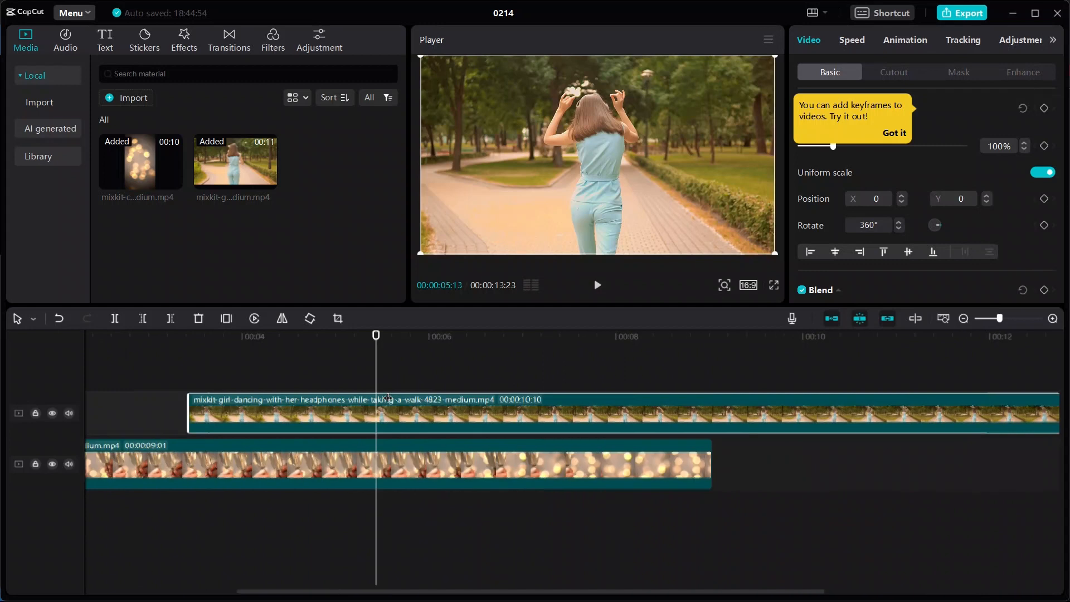
scroll(388, 397, "up", 3)
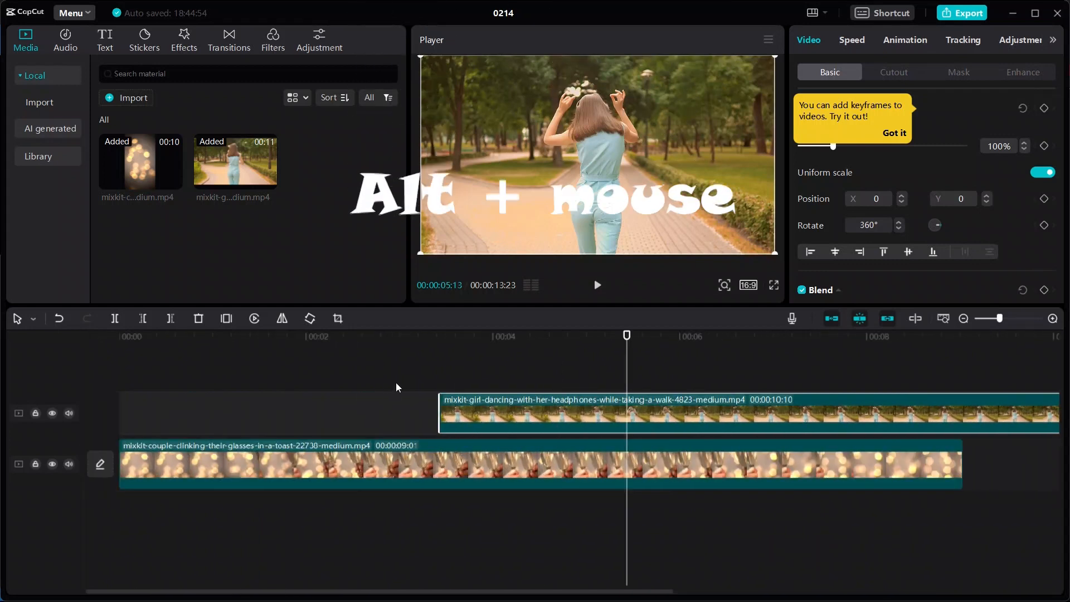
Try trimming the start of the glasses clip to a duration of 00:00:06:21 and extend it back to 00:00:09:01.
left_click(239, 470)
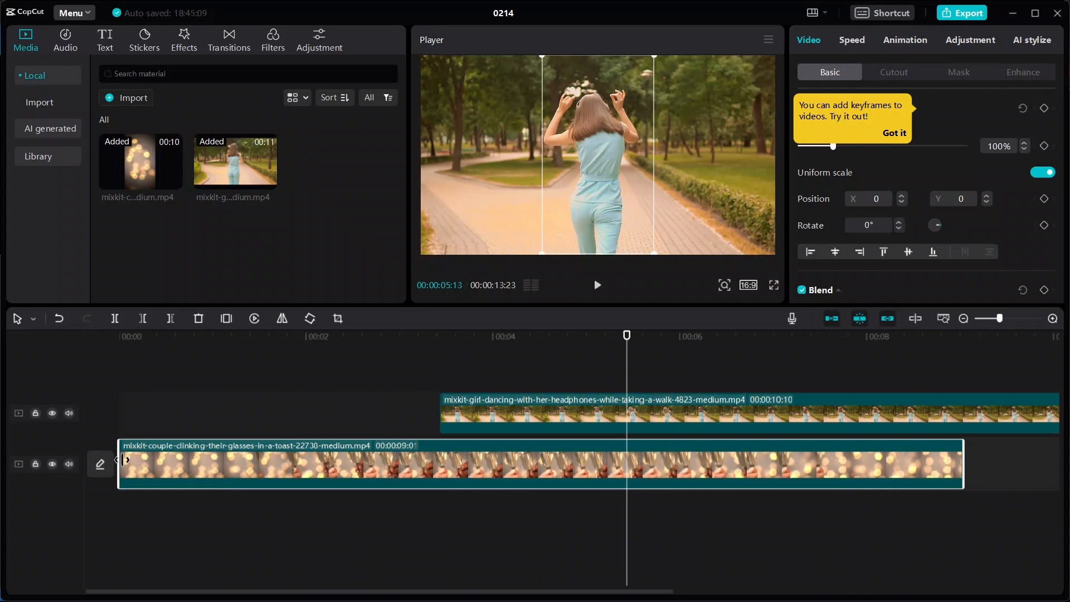
left_click_drag(122, 460, 335, 454)
left_click(313, 457)
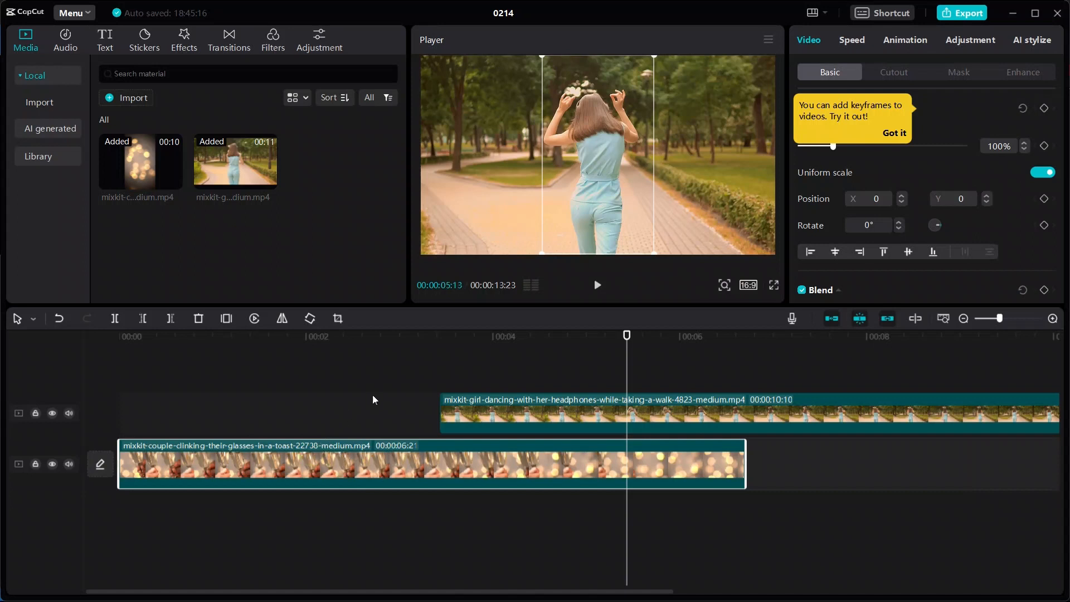
left_click_drag(126, 468, 4, 463)
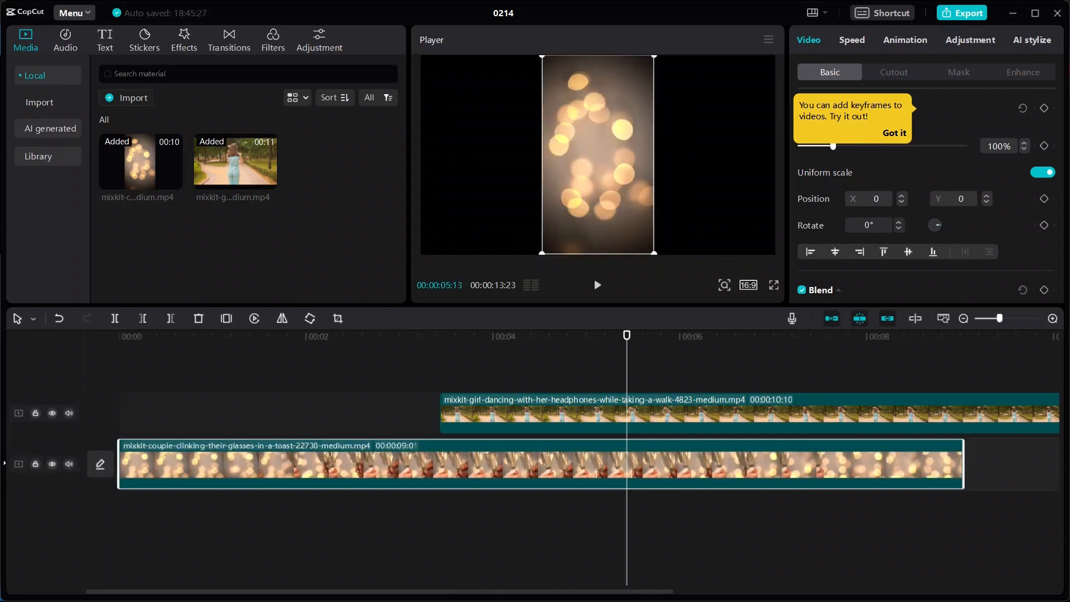
left_click_drag(117, 463, 55, 466)
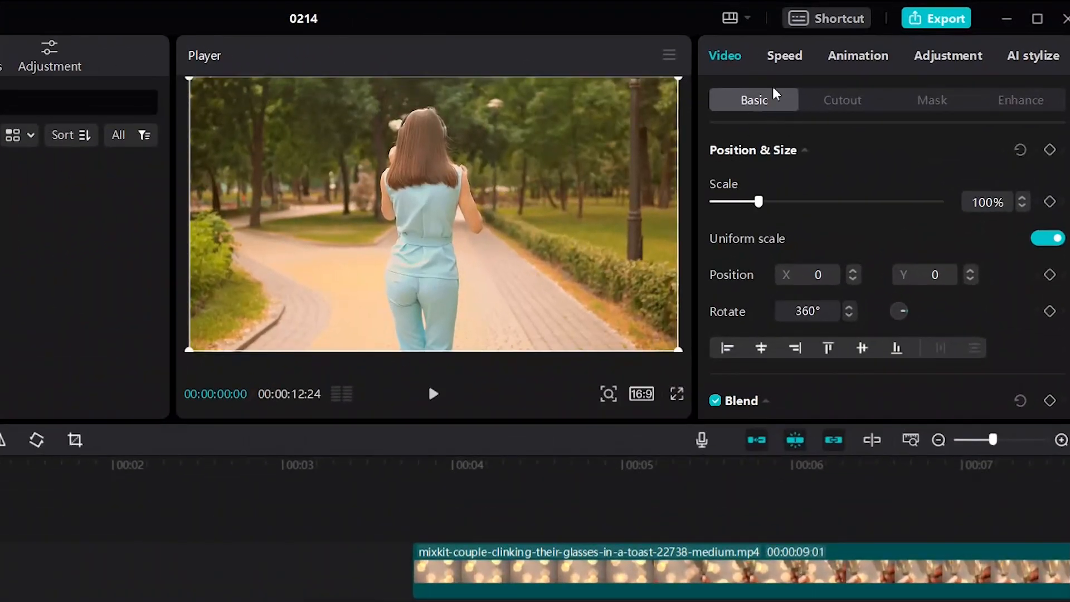
Try enlarging the girl-dancing clip to a scale of 109% and set it back to 100%.
mouse_move(760, 204)
left_mouse_down()
mouse_move(795, 207)
mouse_move(752, 201)
mouse_move(762, 203)
left_mouse_up()
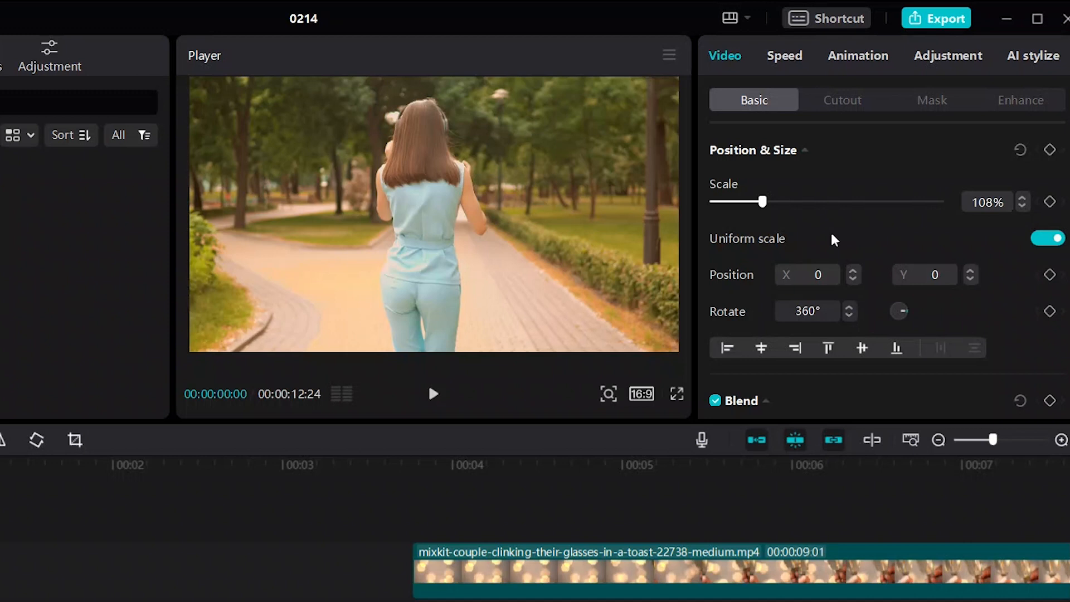
left_click(1024, 209)
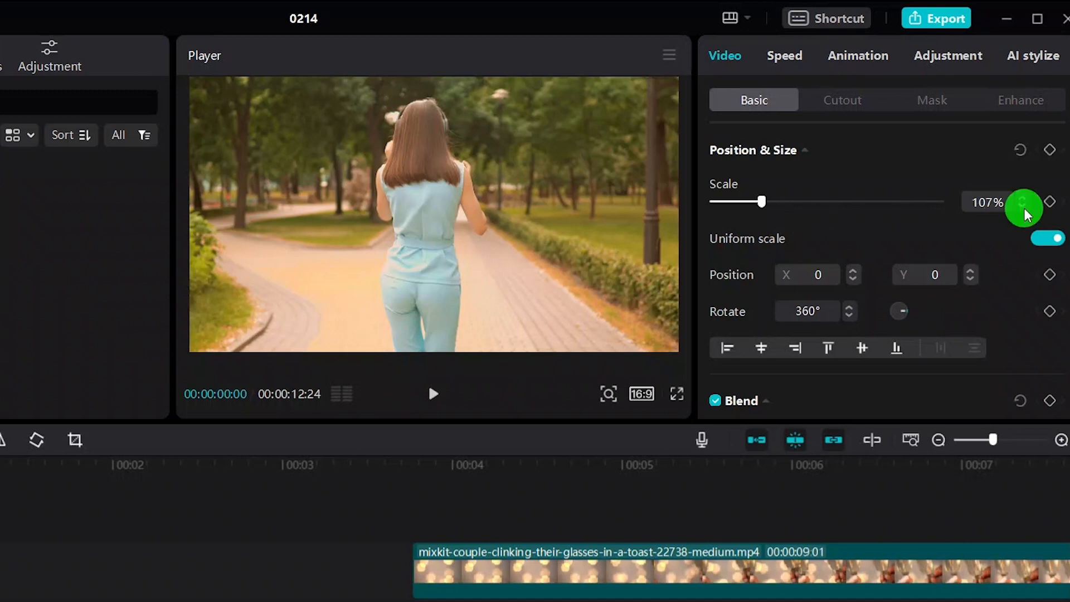
left_click(1024, 209)
left_click(1022, 198)
left_click(1022, 198)
left_click(1022, 198)
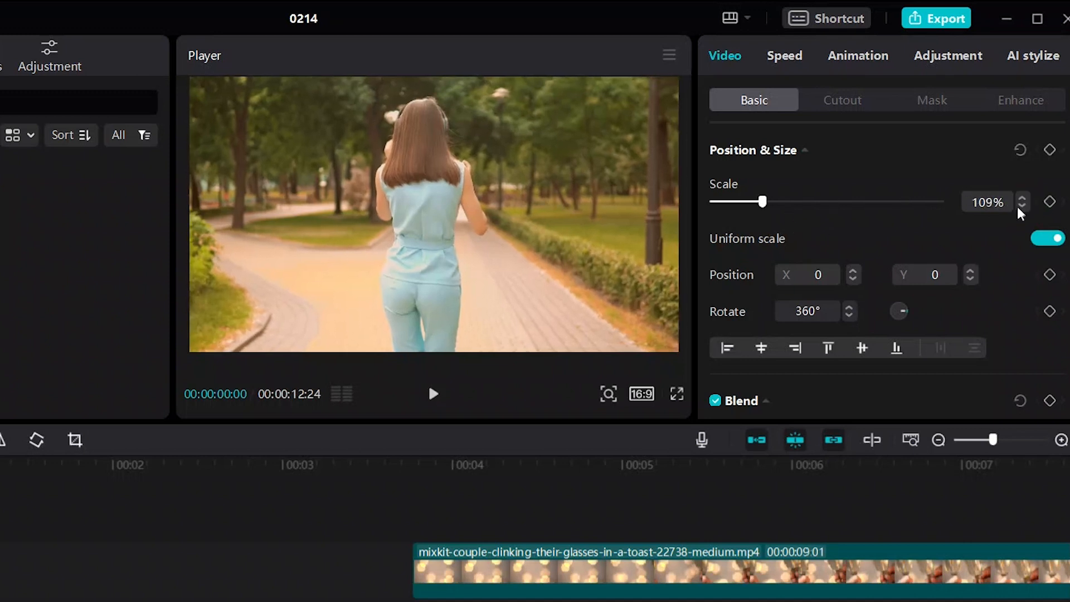
left_click(990, 210)
type("100")
key("Return")
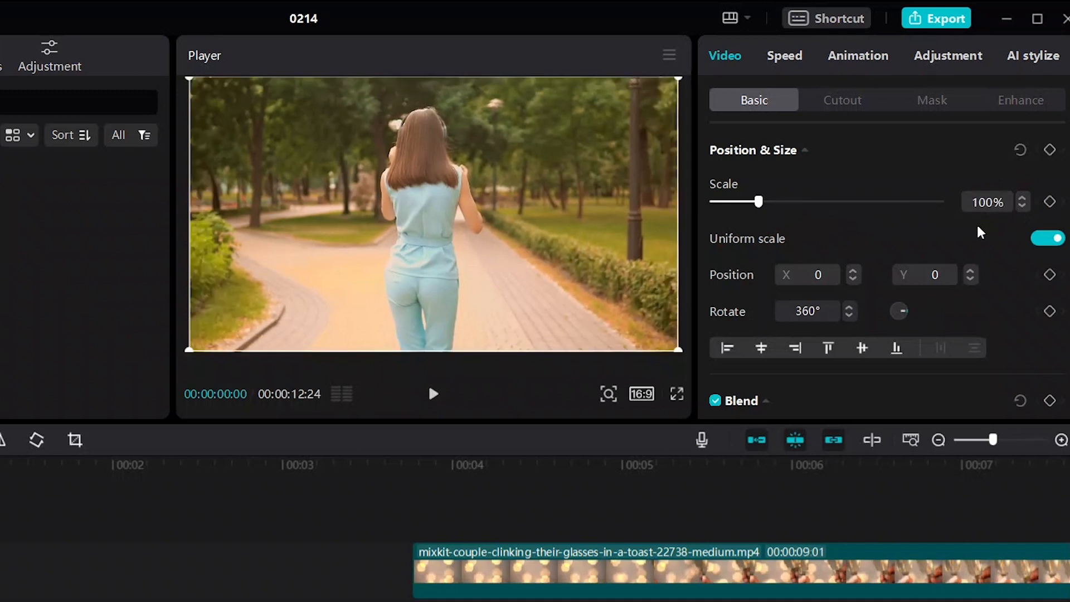
Shift the girl-dancing clip horizontally to an X position of 4.
scroll(810, 280, "down", 2)
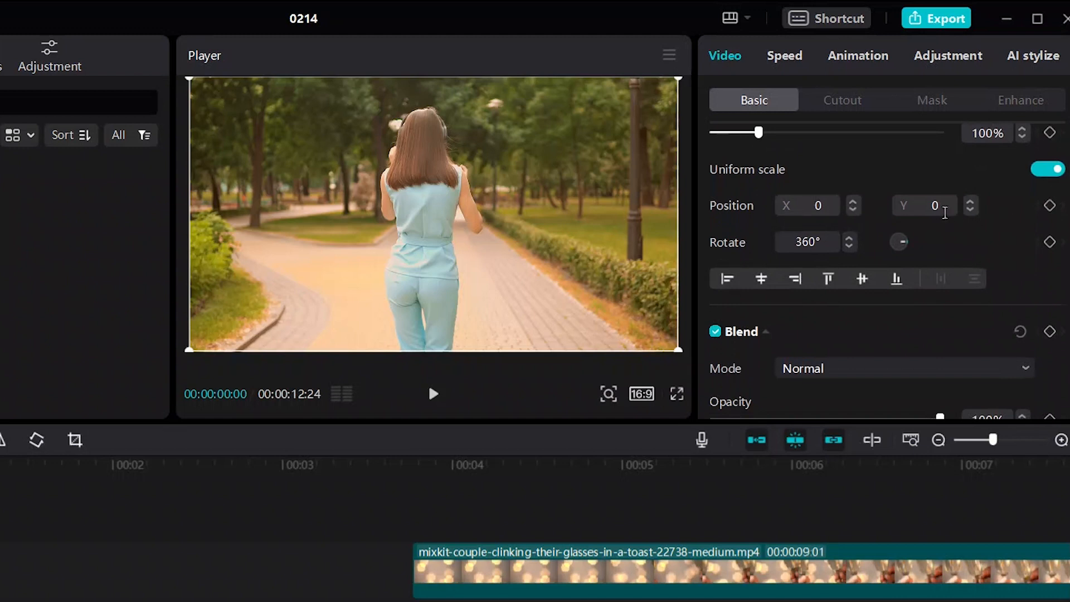
double_click(852, 202)
double_click(853, 201)
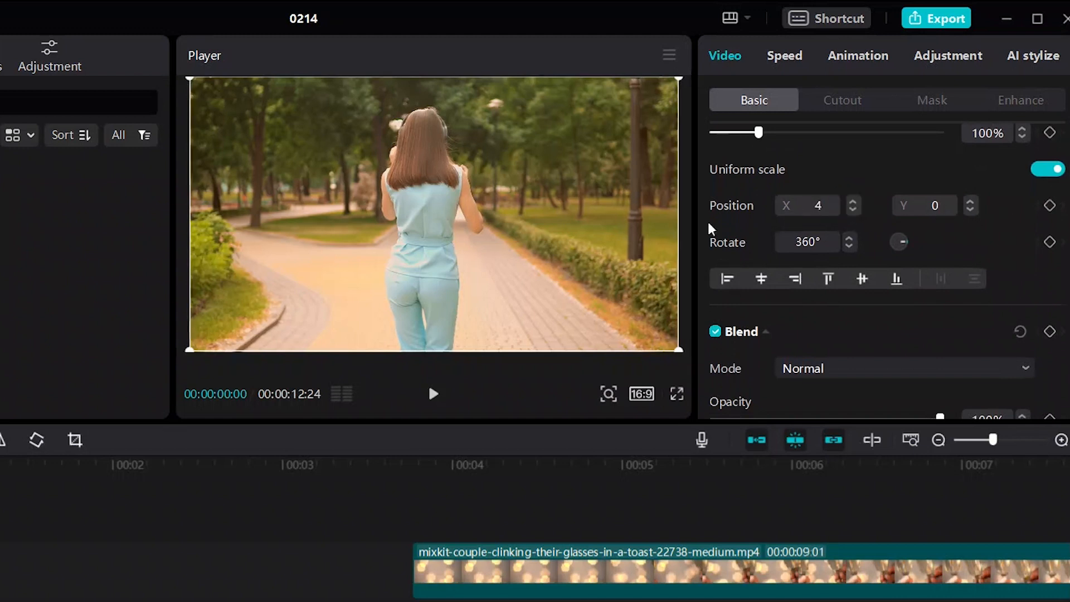
Try moving the clip to about X -170, Y 91 and rotating it freehand, undoing each change.
left_click(480, 268)
mouse_move(480, 267)
left_mouse_down()
mouse_move(530, 284)
mouse_move(461, 253)
mouse_move(467, 260)
left_mouse_up()
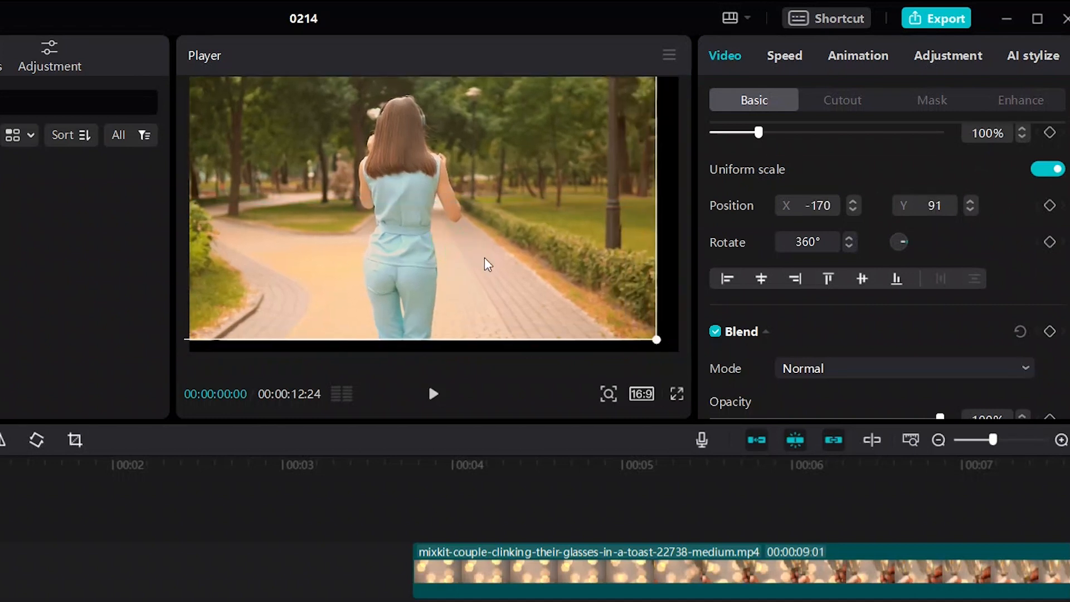
key("ctrl+z")
key("ctrl+z")
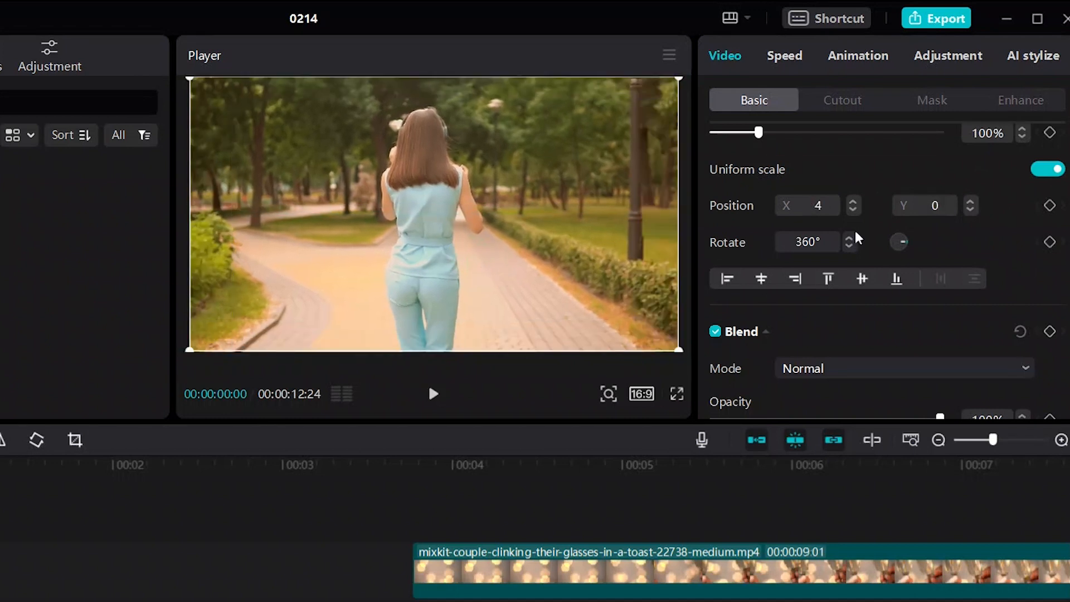
left_click_drag(899, 241, 901, 244)
key("ctrl+z")
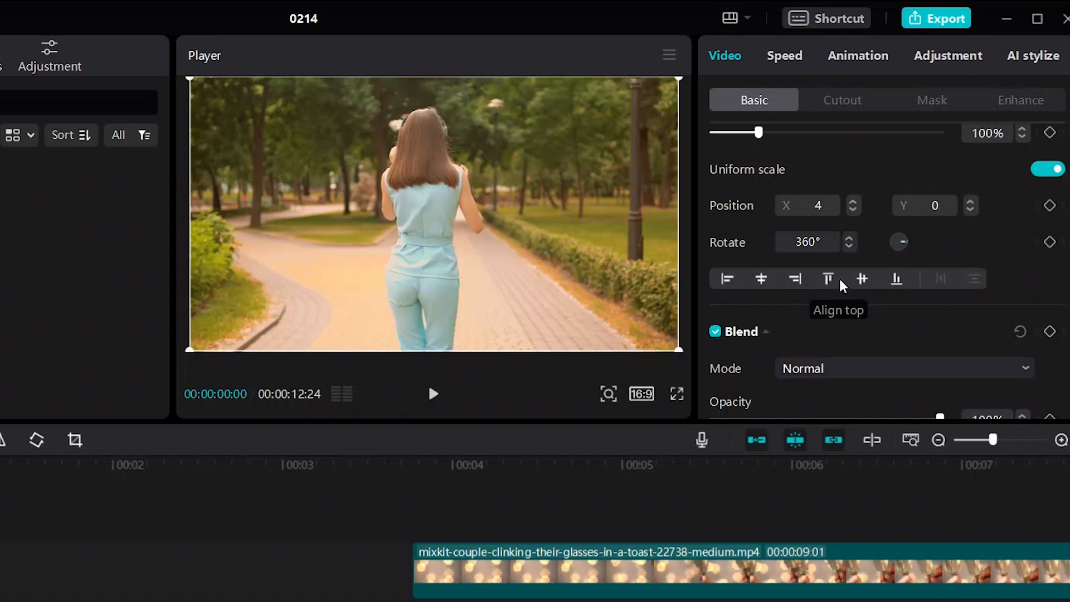
Try adjusting the clip's opacity and the Brighten blend mode, returning to 100% opacity and Normal mode.
scroll(839, 286, "down", 5)
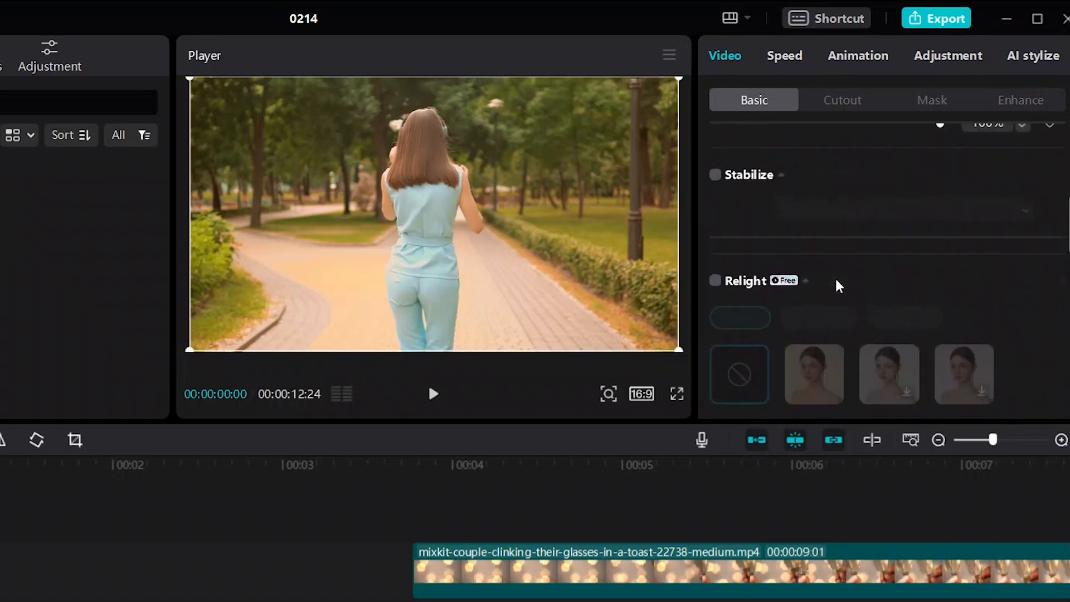
scroll(839, 285, "up", 3)
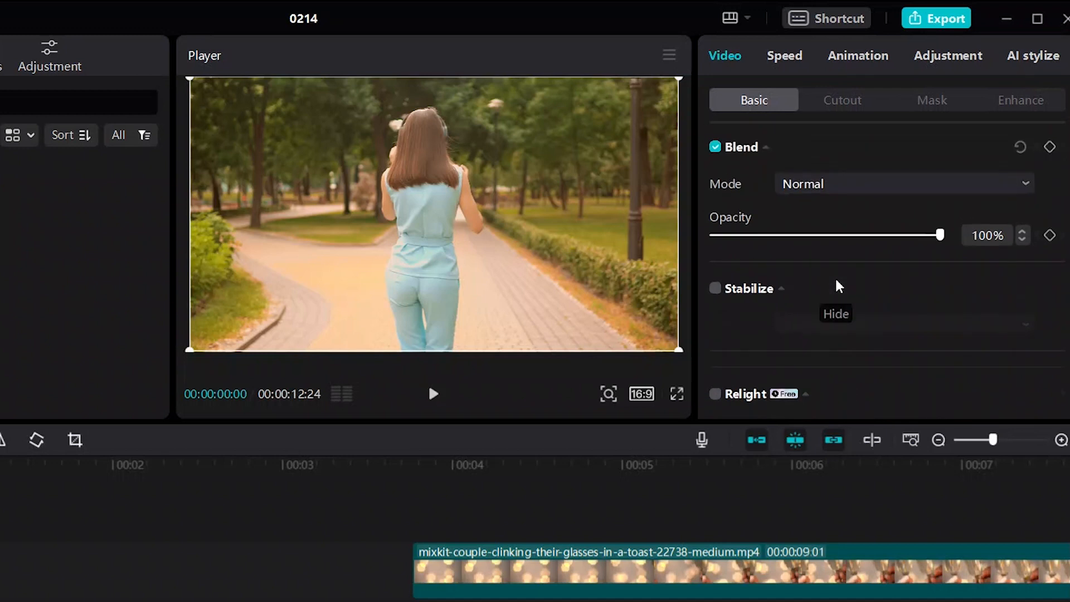
left_click_drag(946, 237, 995, 207)
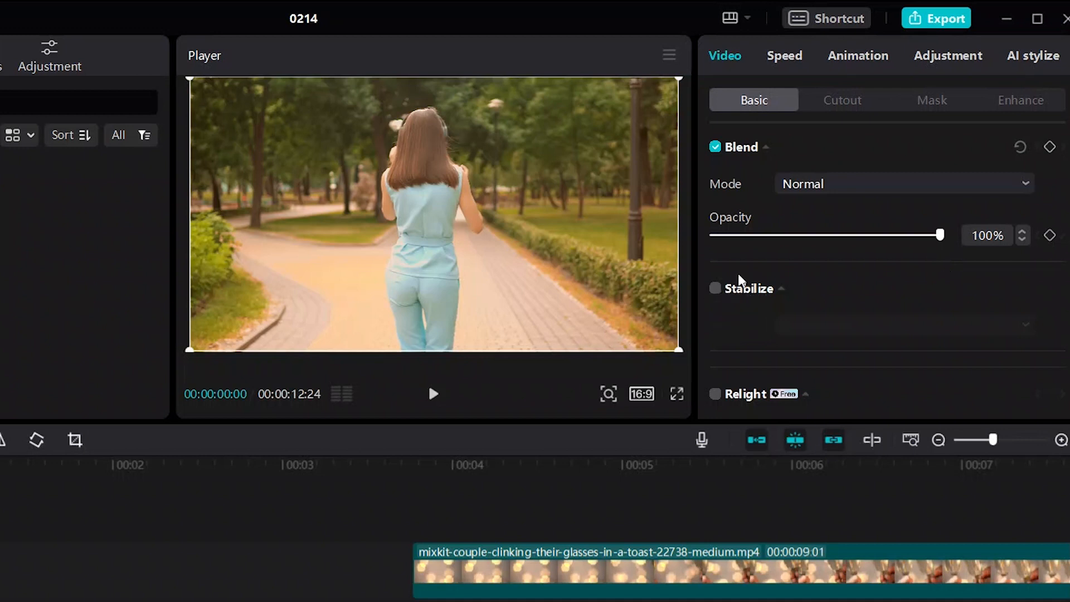
left_click(883, 184)
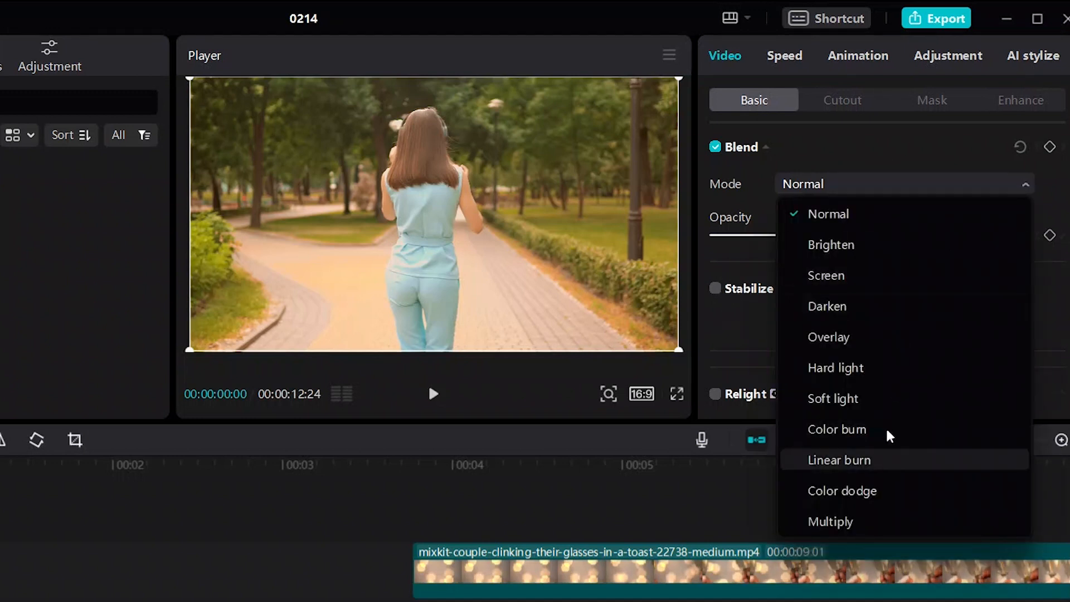
left_click(908, 254)
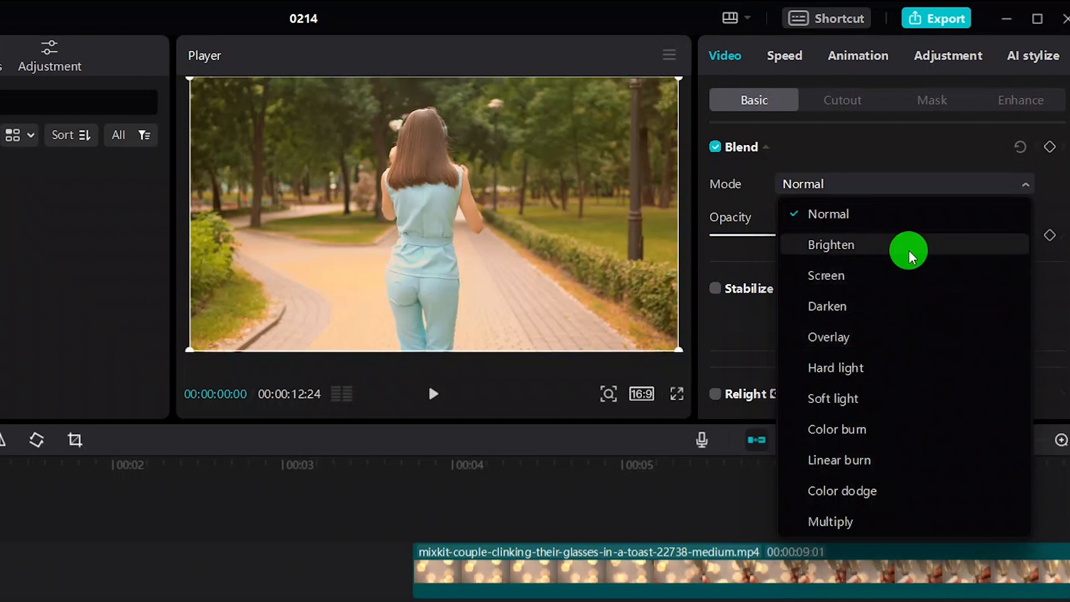
left_click(914, 190)
left_click(917, 213)
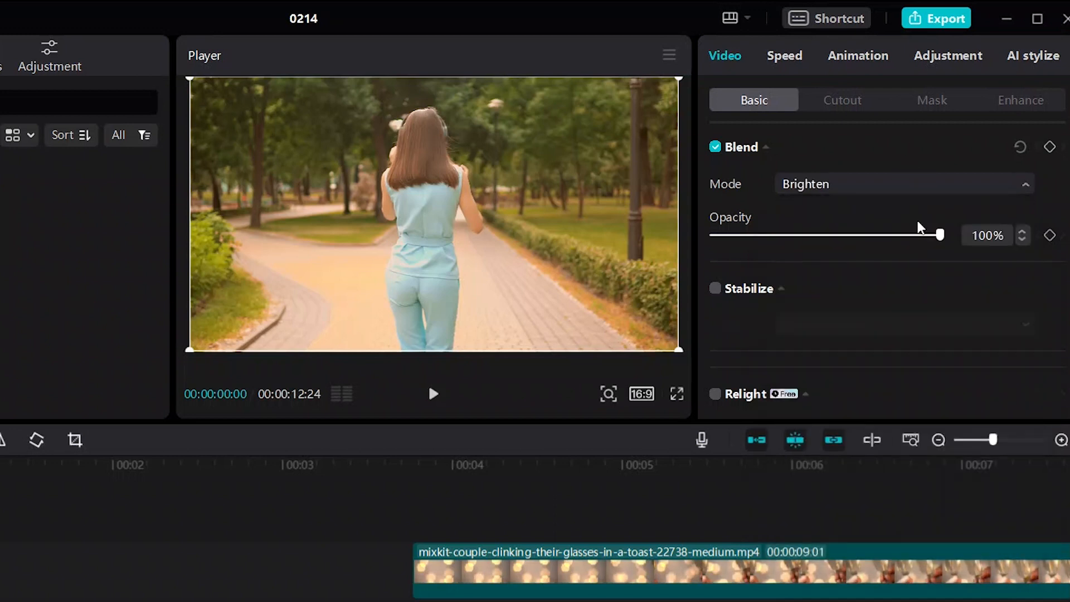
Find the clip's Canvas settings and shrink the girl-dancing clip in the preview to leave a border around it.
scroll(841, 292, "down", 8)
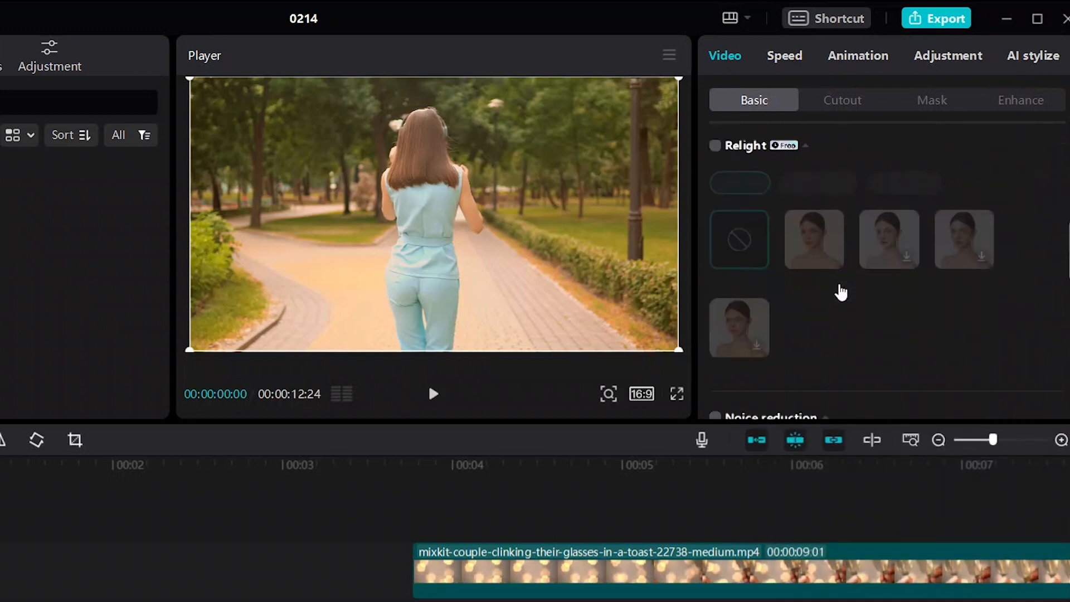
scroll(841, 292, "down", 8)
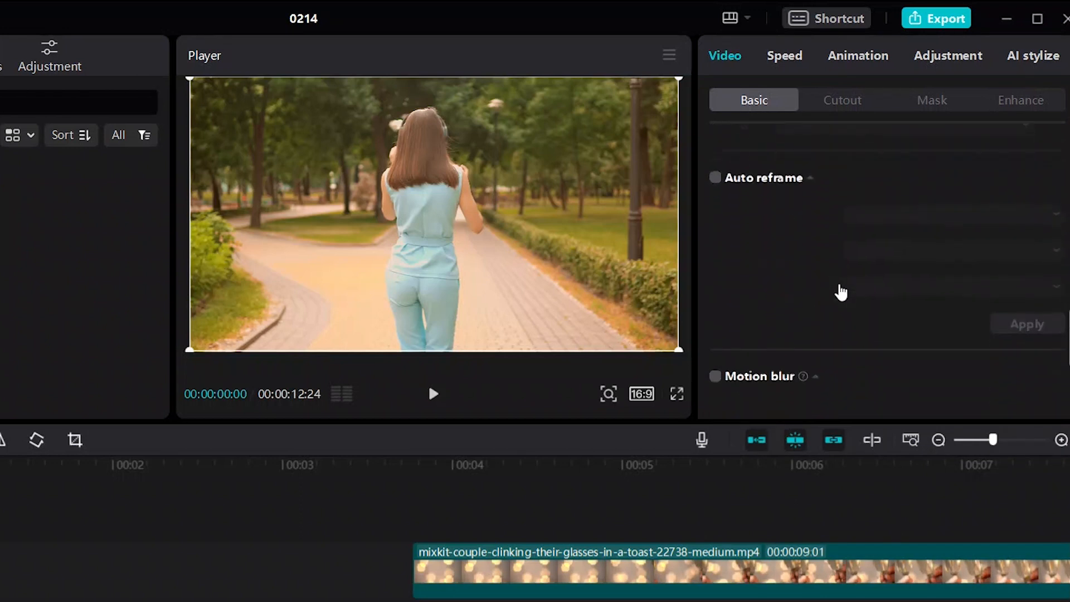
scroll(841, 292, "down", 2)
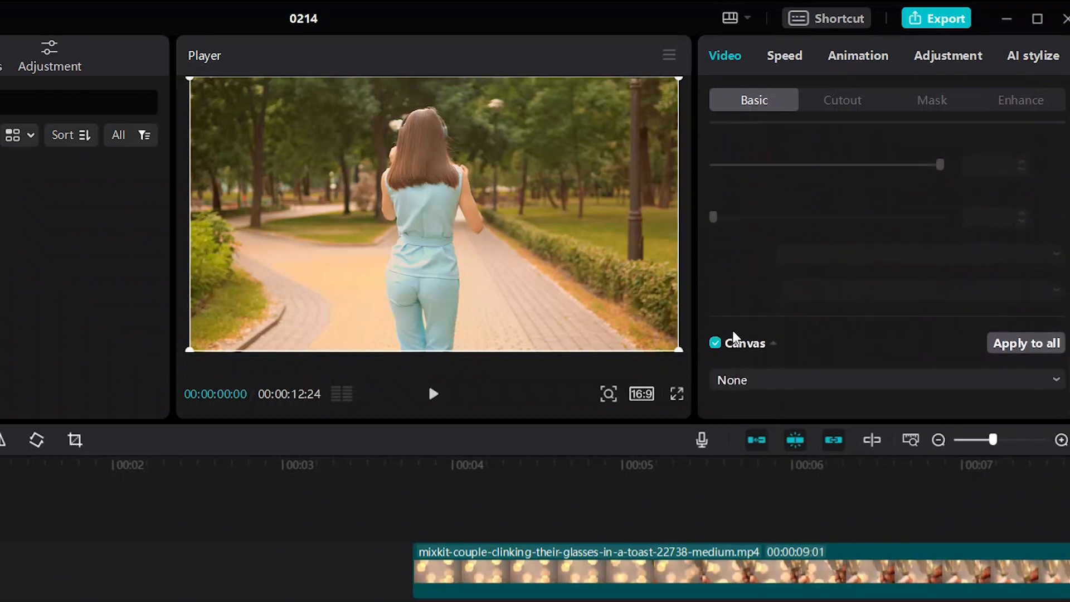
left_click(758, 373)
left_click(756, 371)
left_click_drag(679, 347, 647, 312)
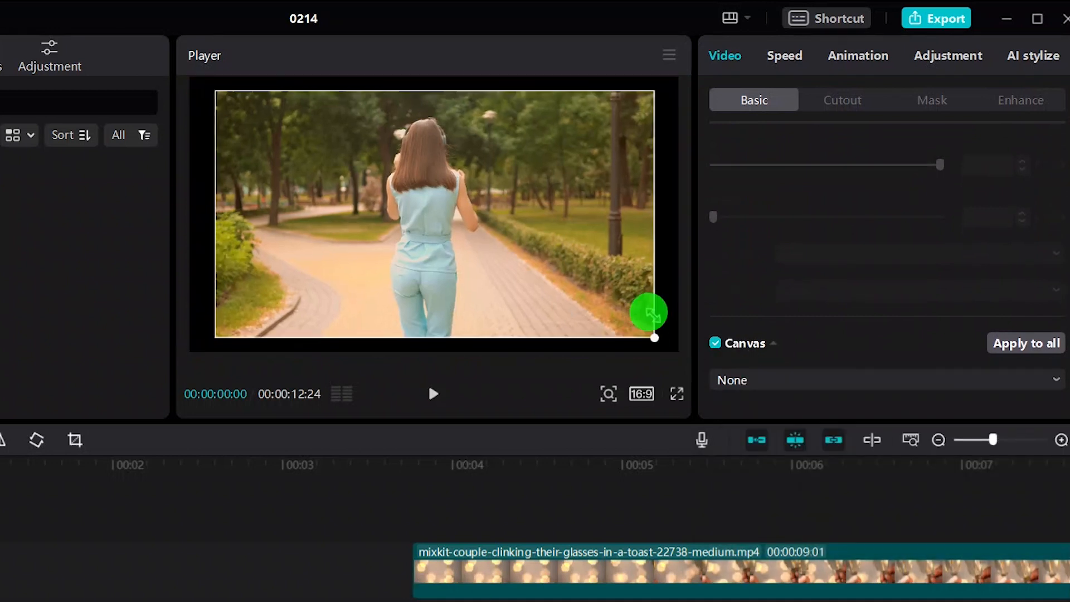
Try the Blur canvas backgrounds behind the shrunken clip and replace them with a solid gray Color background.
left_click(751, 385)
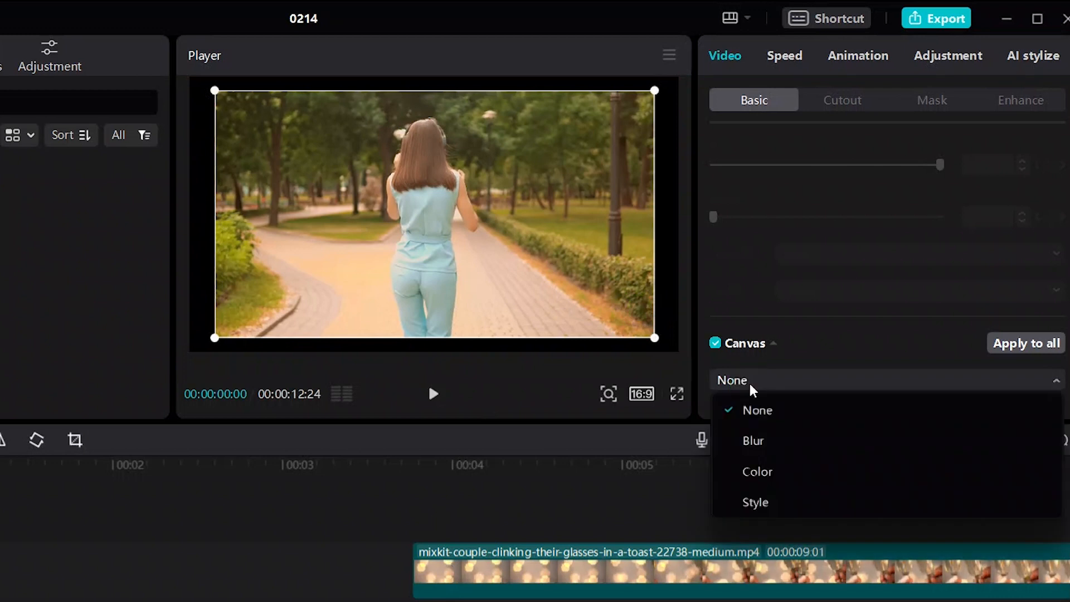
left_click(752, 444)
scroll(747, 345, "down", 2)
left_click(743, 346)
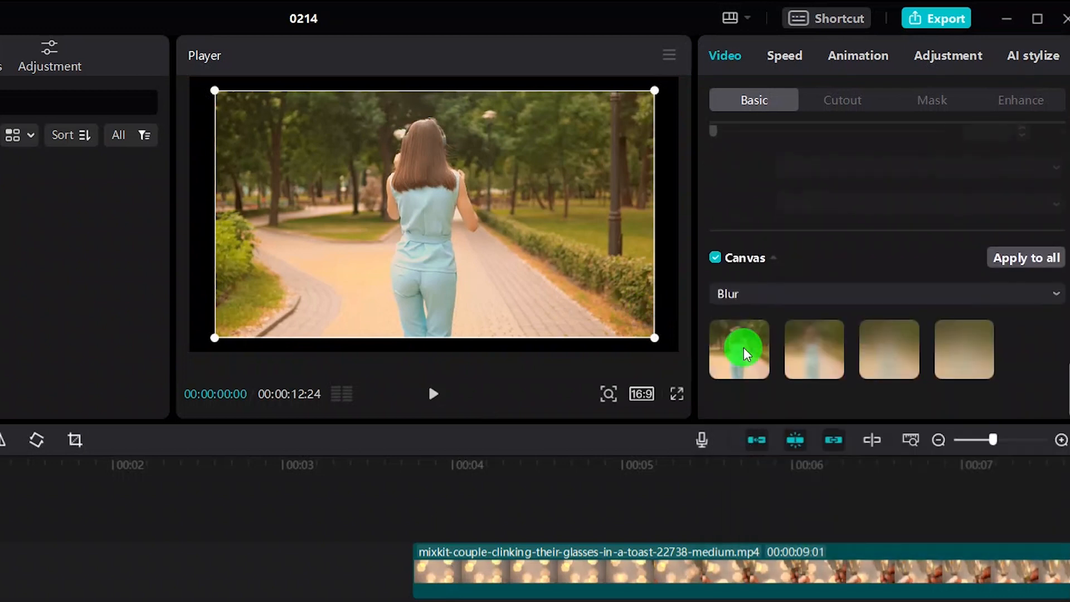
left_click(885, 359)
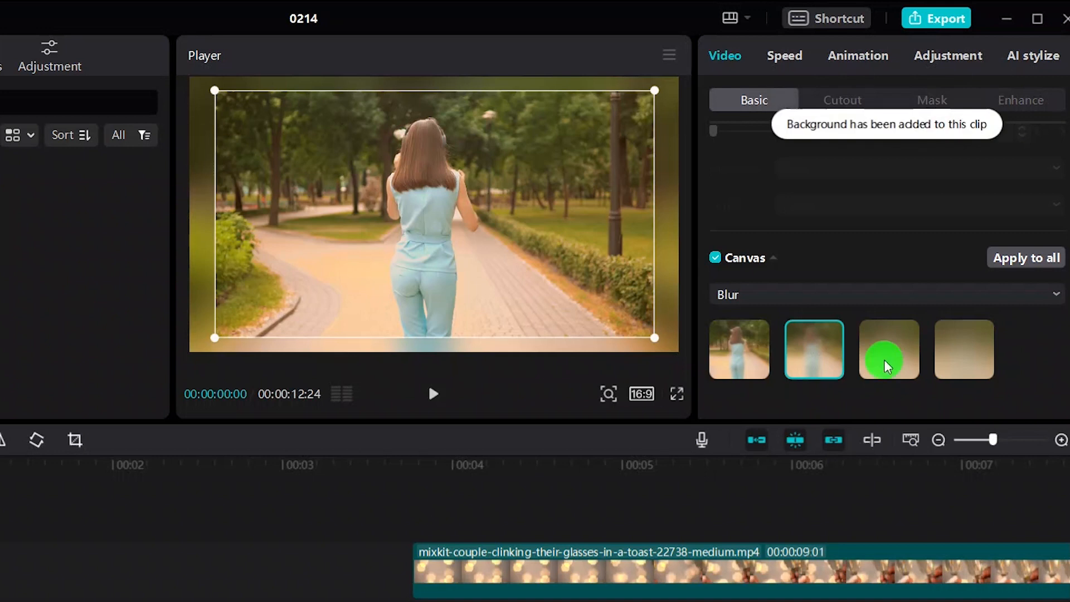
left_click(827, 298)
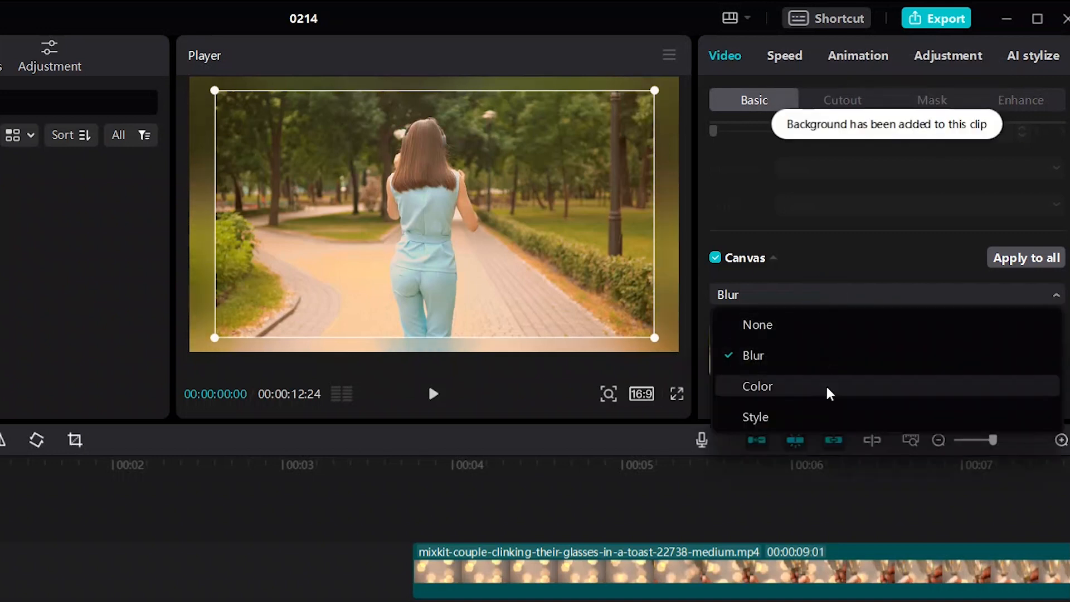
left_click(828, 392)
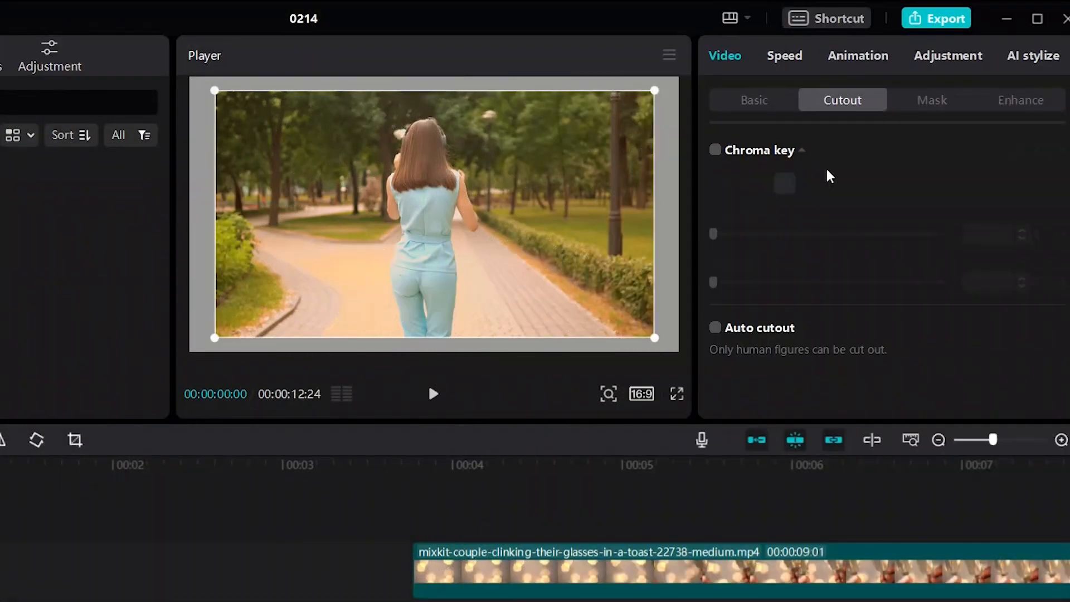
Remove the park background behind the girl with Auto cutout and nudge the clip slightly in the preview.
left_click(716, 328)
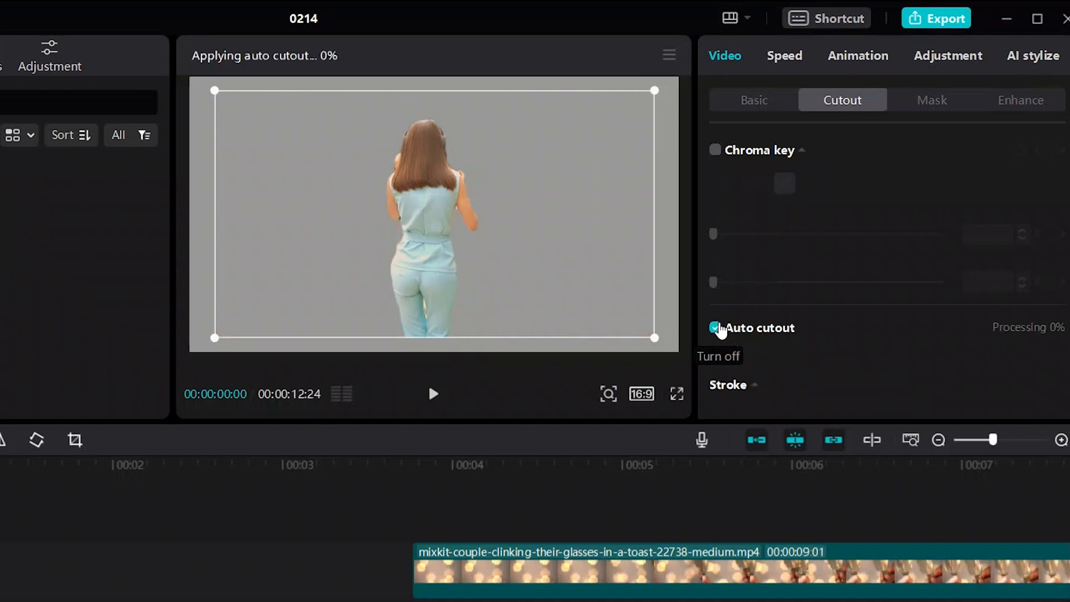
mouse_move(417, 253)
left_mouse_down()
mouse_move(466, 270)
mouse_move(378, 239)
mouse_move(420, 260)
mouse_move(402, 250)
mouse_move(418, 251)
left_mouse_up()
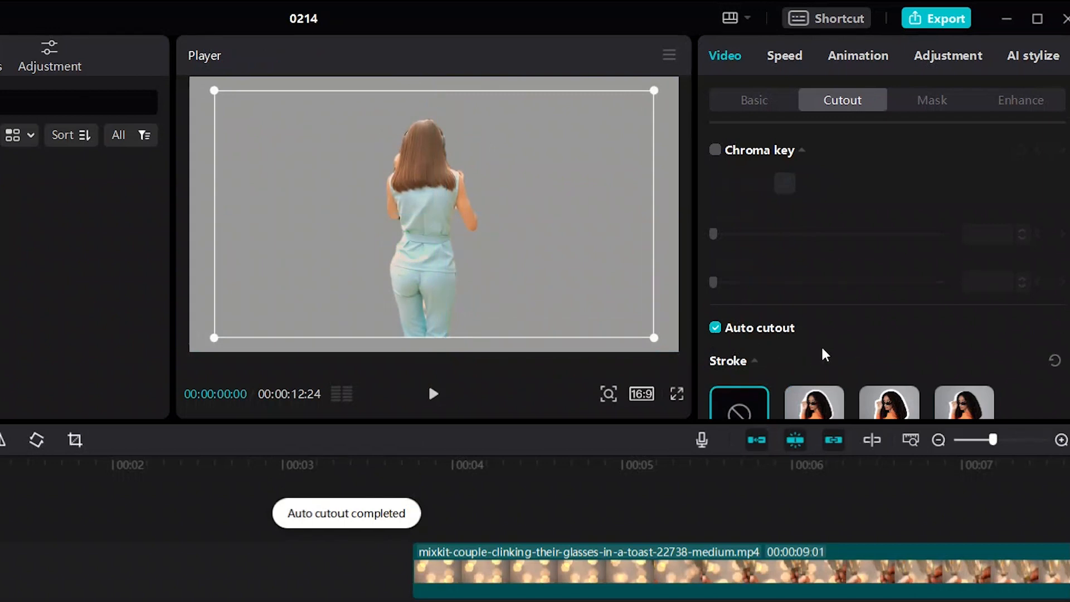
Try the straight and solid stroke outlines around the cut-out girl and set the stroke back to None.
scroll(825, 351, "down", 5)
left_click(821, 274)
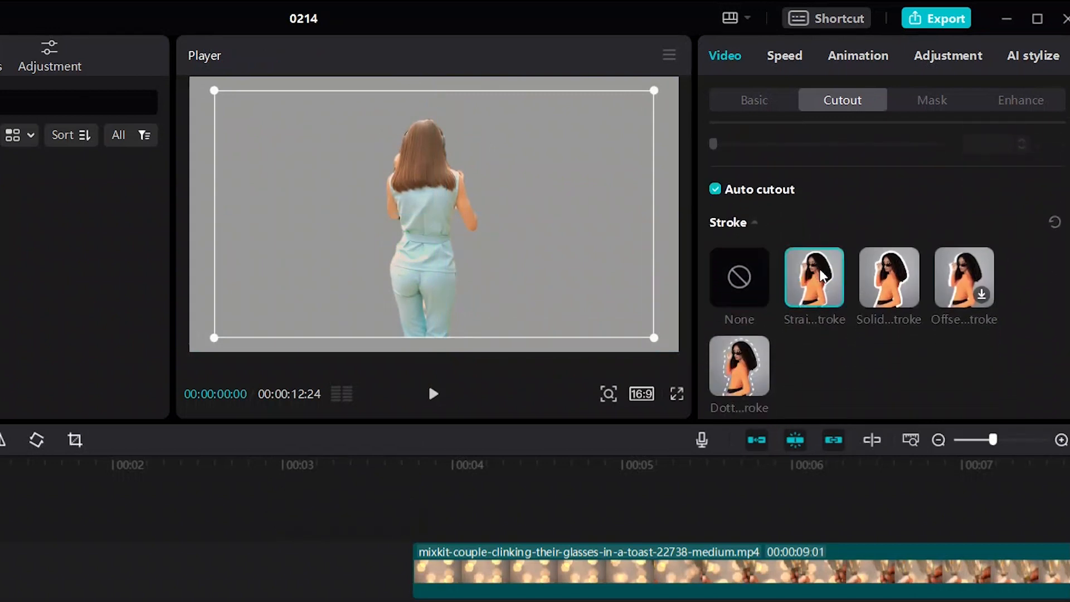
left_click(876, 291)
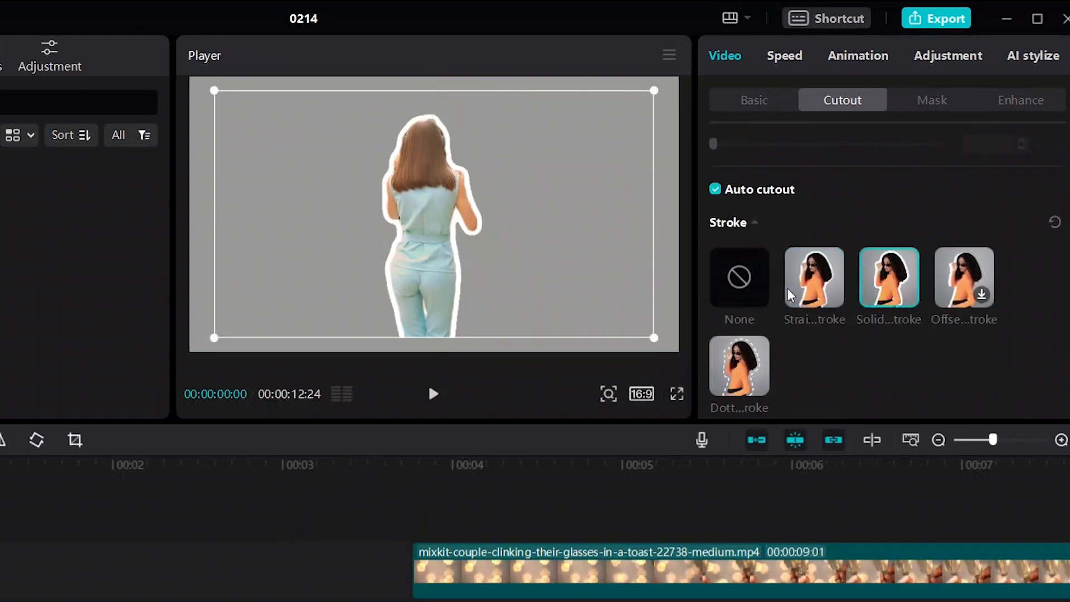
left_click(808, 293)
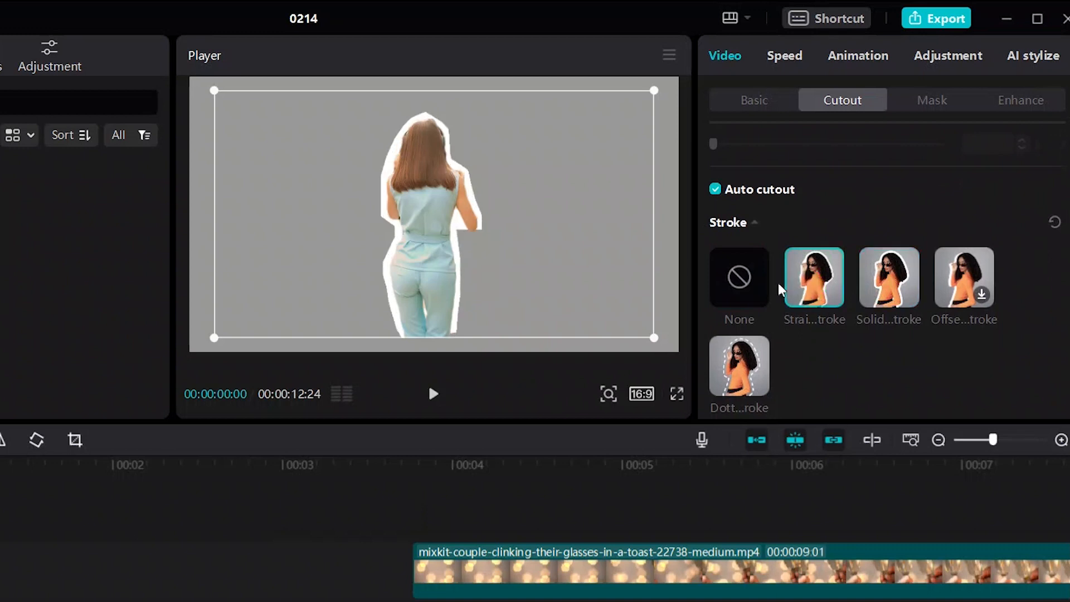
left_click(740, 277)
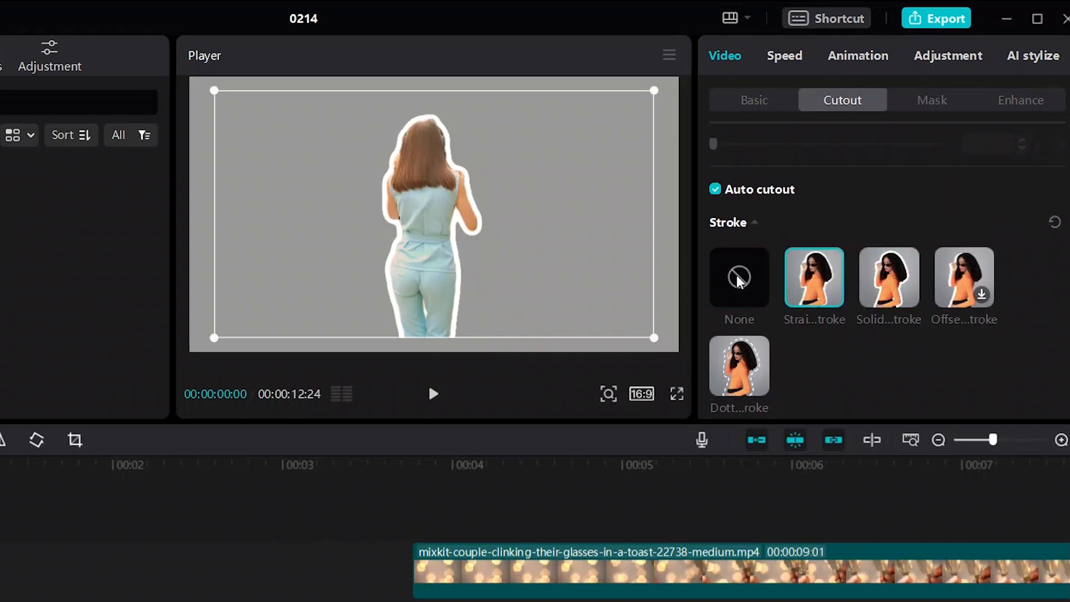
Examine the available mask shapes and the Face and Facial beauty enhancement options for the clip.
left_click(932, 101)
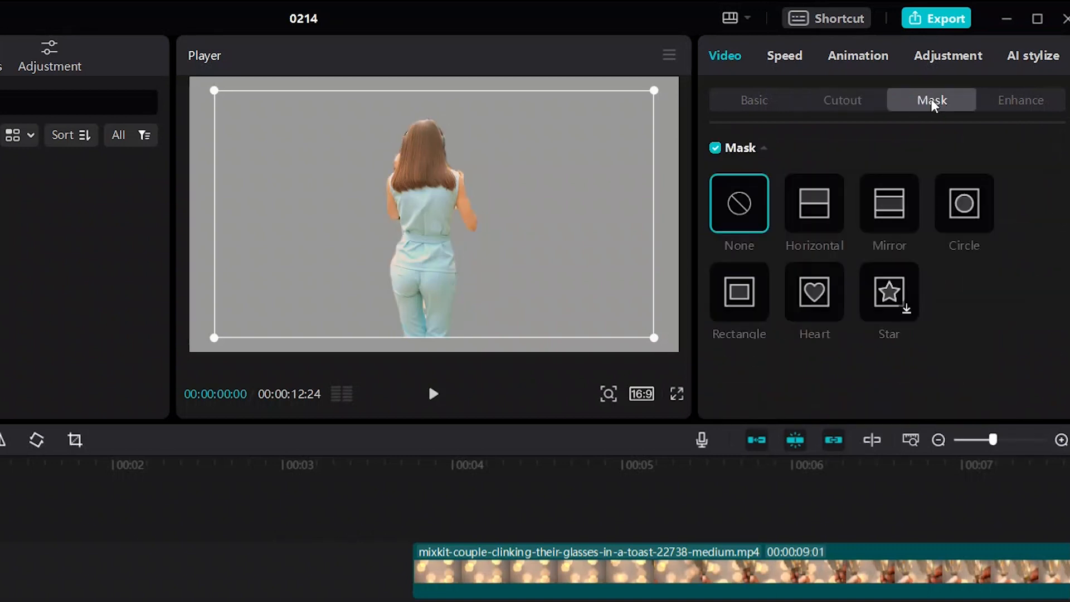
left_click(859, 106)
left_click(981, 102)
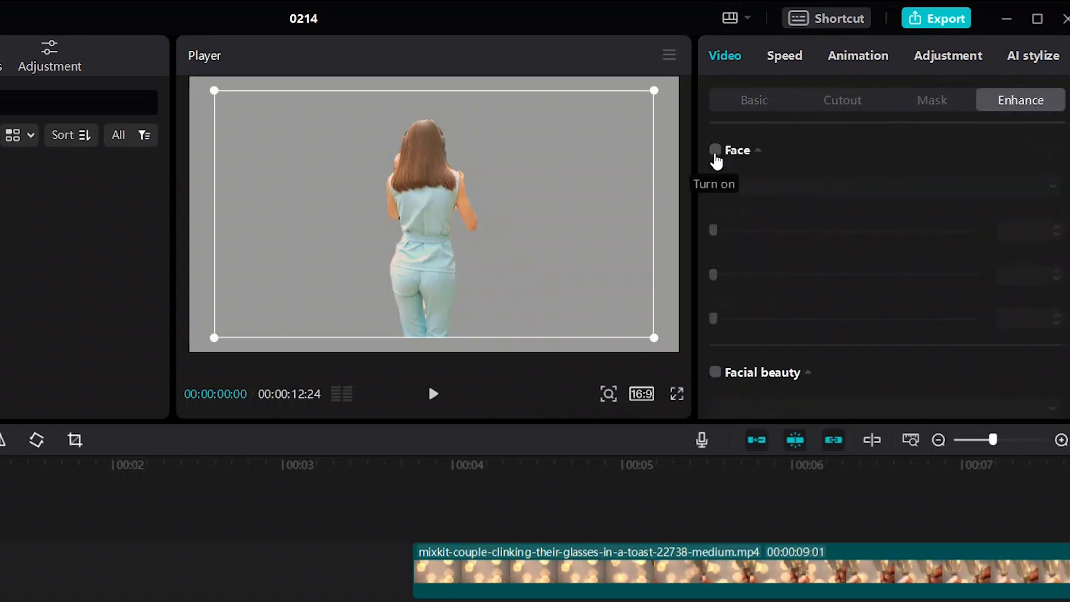
scroll(727, 254, "down", 2)
scroll(728, 255, "down", 3)
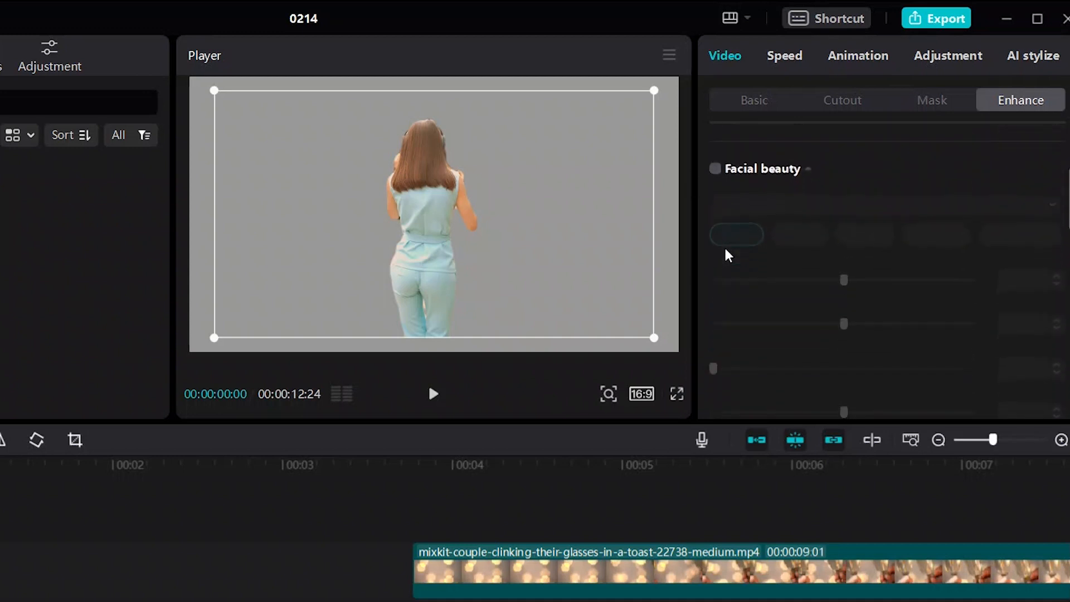
Try the Face enhancement on the clip, turn it off again and look through the remaining options down to Body.
scroll(727, 255, "up", 3)
scroll(730, 239, "up", 2)
left_click(714, 151)
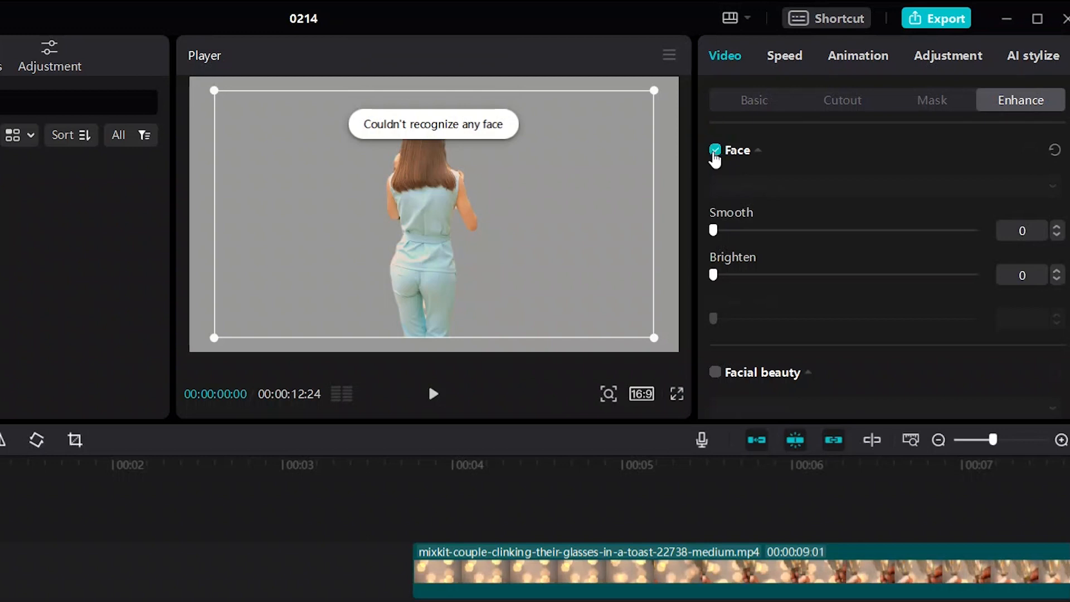
left_click(715, 151)
scroll(731, 184, "down", 5)
scroll(733, 199, "up", 1)
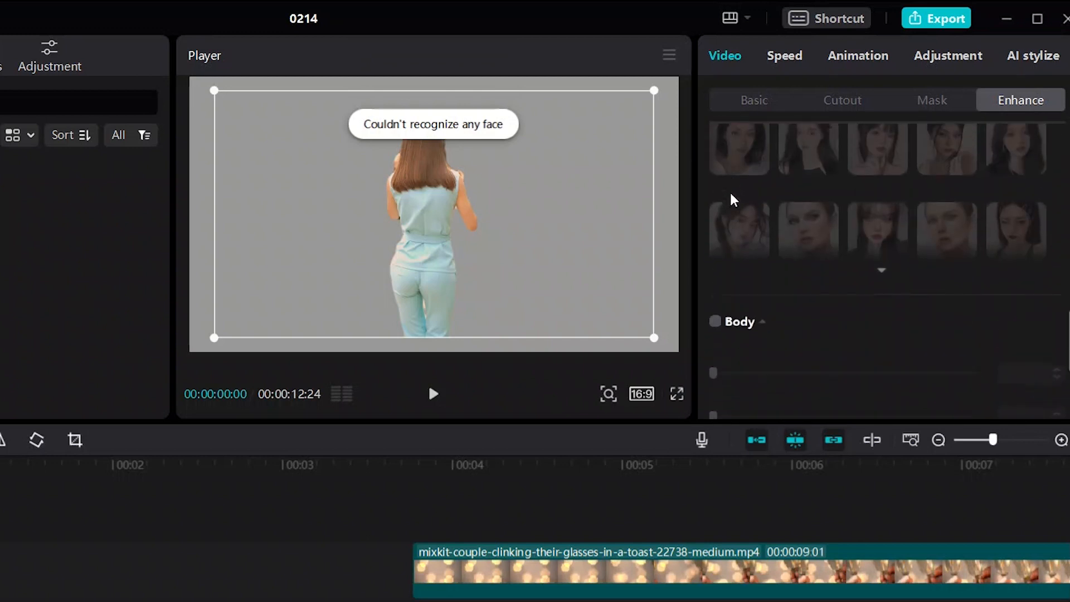
Turn on the Body enhancement for the girl clip and try its Body slider.
scroll(727, 239, "down", 1)
left_click(715, 266)
scroll(715, 270, "down", 3)
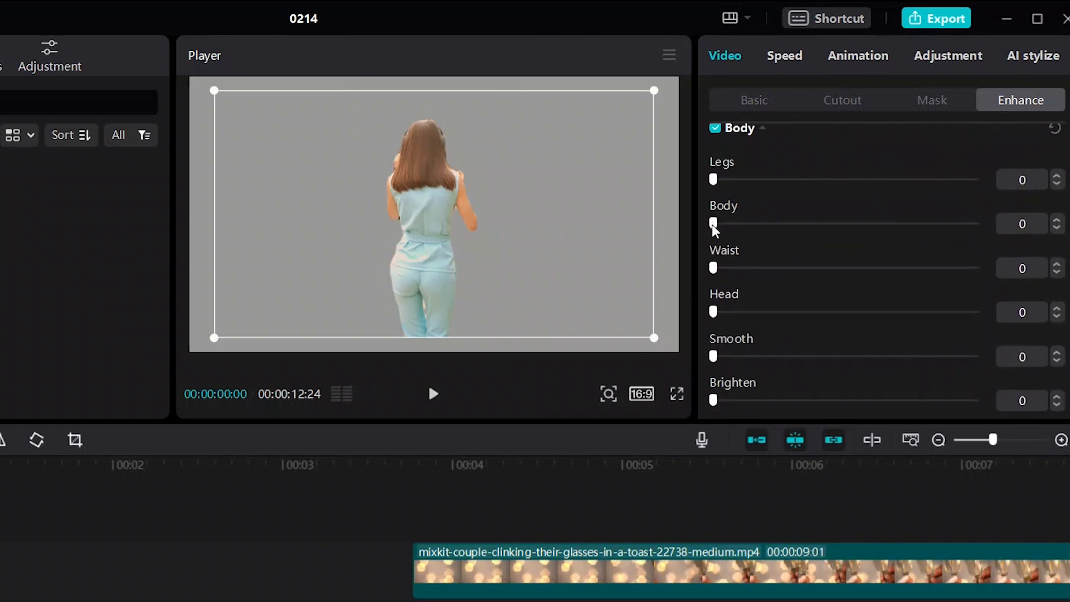
left_click_drag(715, 226, 690, 220)
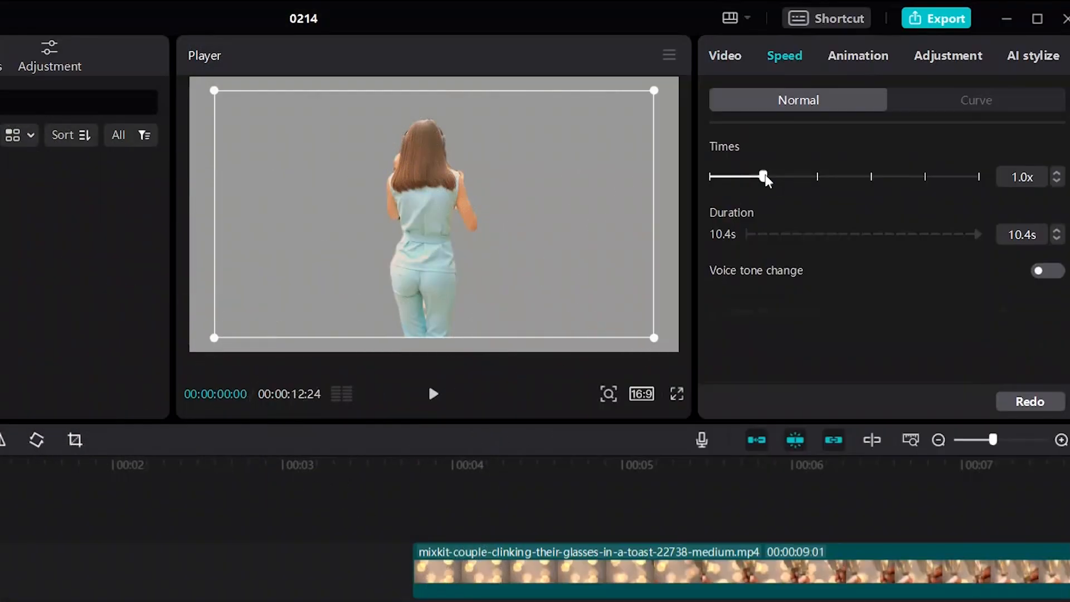
Try a playback speed of 1.4x on the girl clip and undo the speed change.
mouse_move(764, 177)
left_mouse_down()
mouse_move(801, 177)
mouse_move(767, 175)
mouse_move(785, 177)
left_mouse_up()
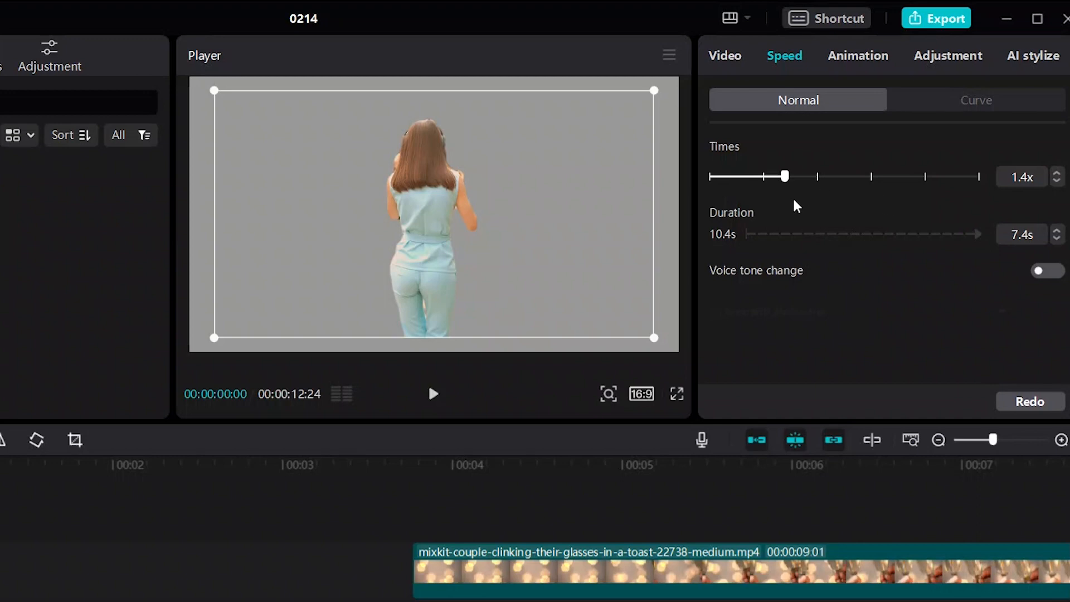
key("ctrl+z")
Play the timeline from the end of the girl clip into the clinking-glasses clip.
left_click(446, 343)
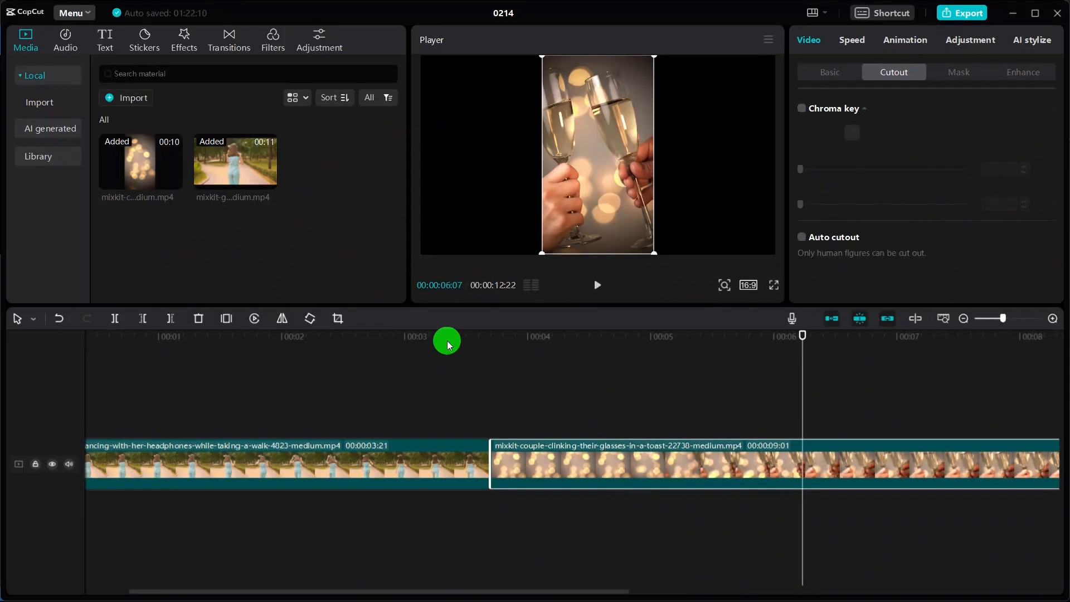
key("space")
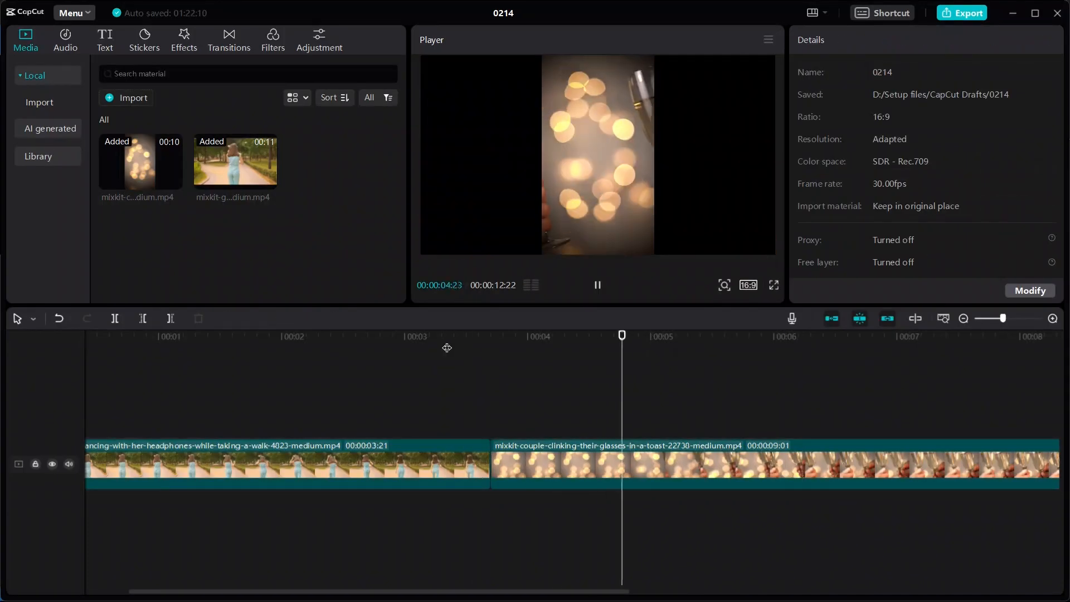
key("space")
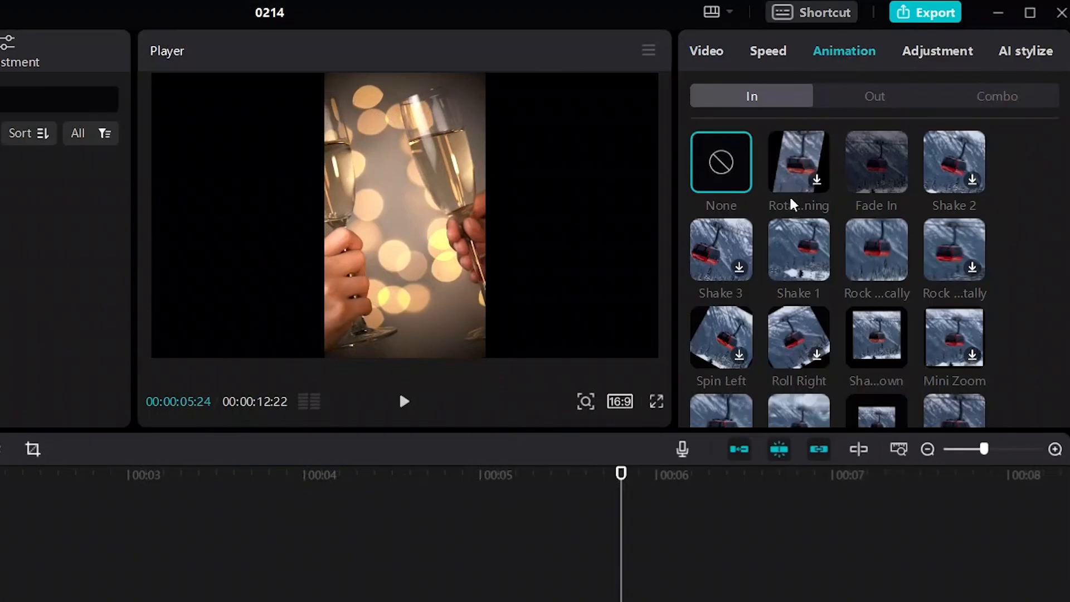
Look through the Out and Combo animations and apply the Fade In animation to the girl clip.
left_click(896, 106)
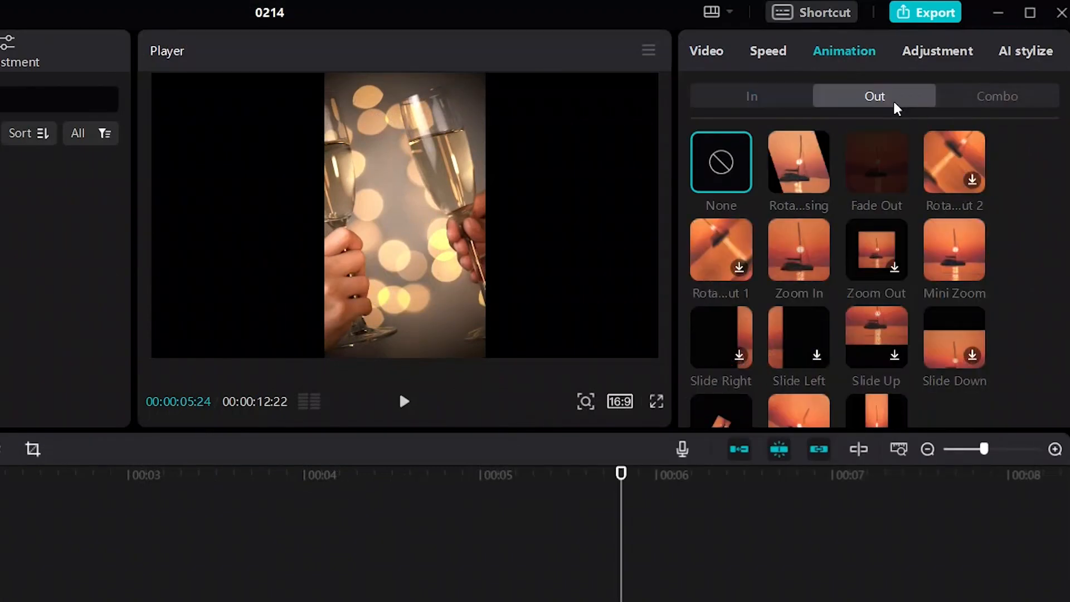
left_click(981, 106)
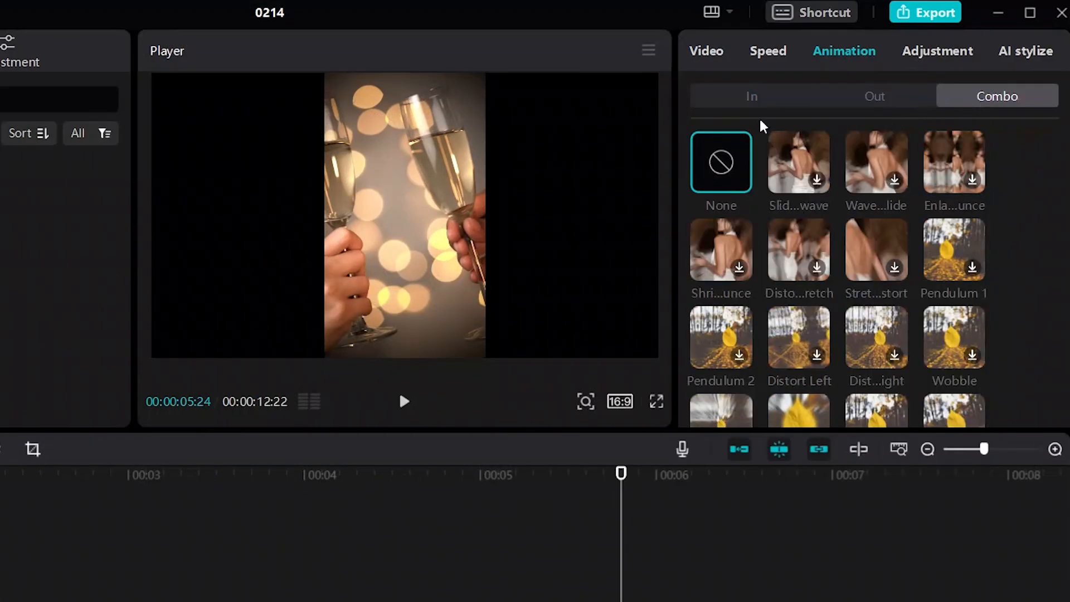
left_click(761, 98)
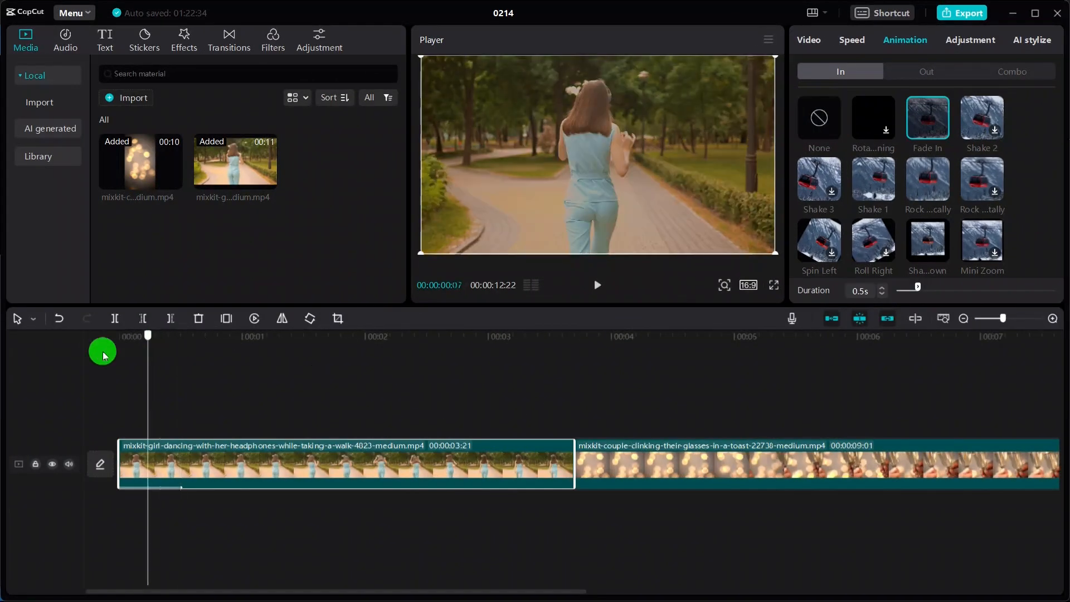
Play the start of the girl clip from the beginning of the timeline to preview its Fade In animation.
left_click_drag(102, 356, 79, 359)
key("space")
key("space")
left_click(115, 338)
left_click_drag(124, 338, 106, 339)
key("space")
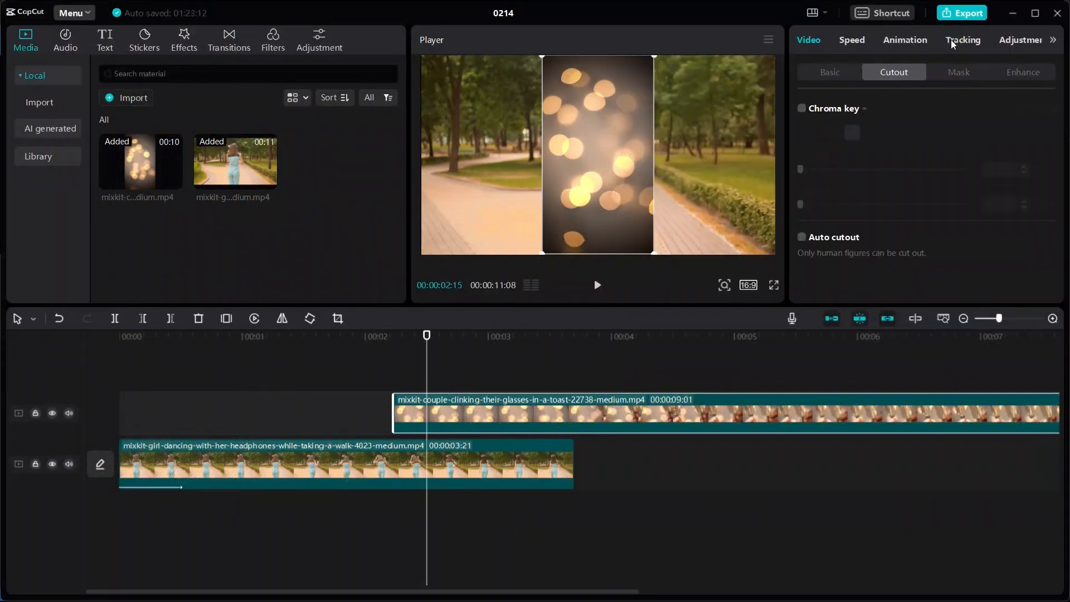
Show the Tracking options for the overlaid glasses clip and move that clip beside the girl in the preview.
left_click(952, 41)
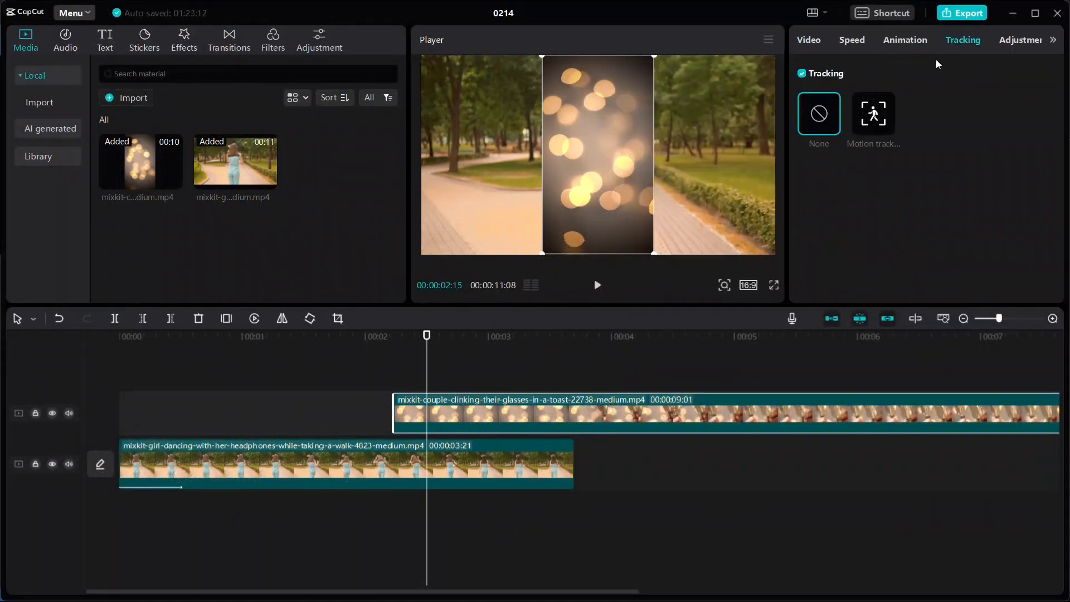
left_click_drag(632, 169, 537, 174)
Shrink the glasses clip slightly beside the girl while trying Auto cutout on the girl clip, and turn the cutout off again.
left_click(516, 480)
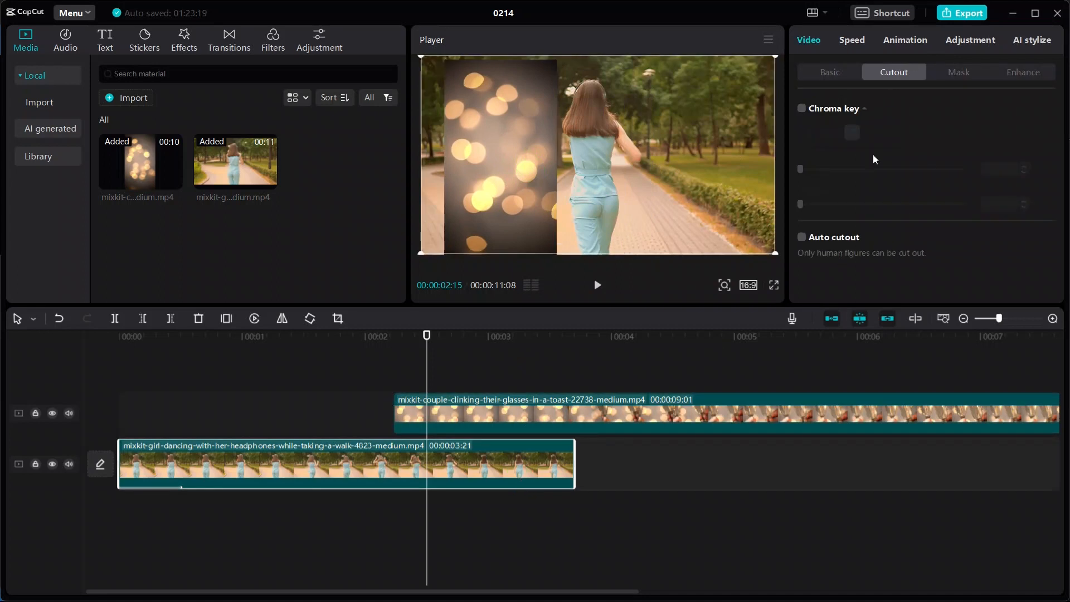
left_click(800, 237)
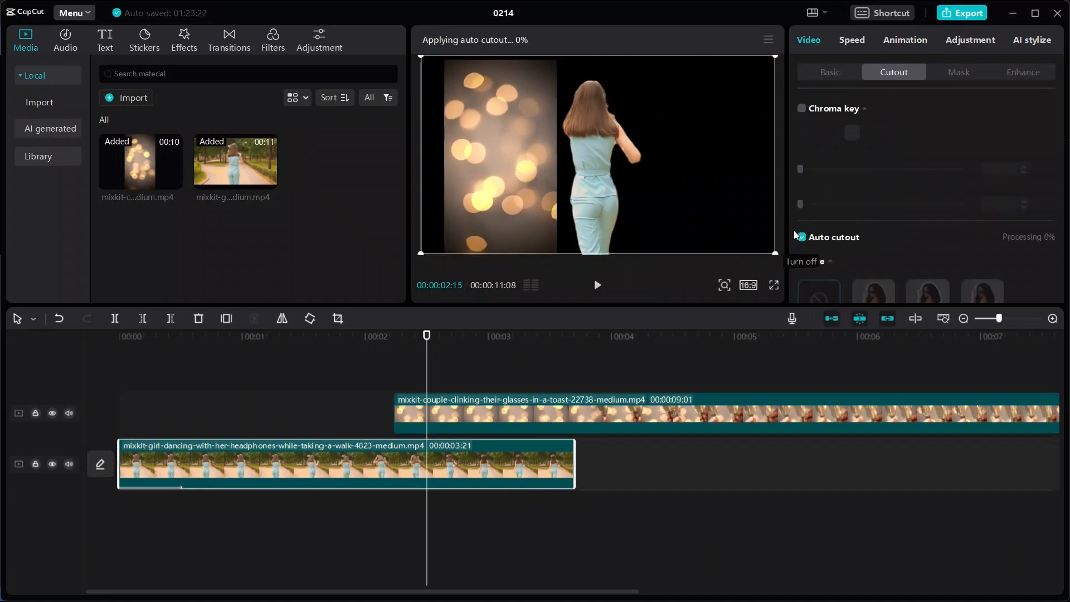
left_click(508, 406)
left_click_drag(540, 204, 537, 200)
left_click_drag(559, 252, 547, 246)
left_click(547, 451)
left_click(801, 237)
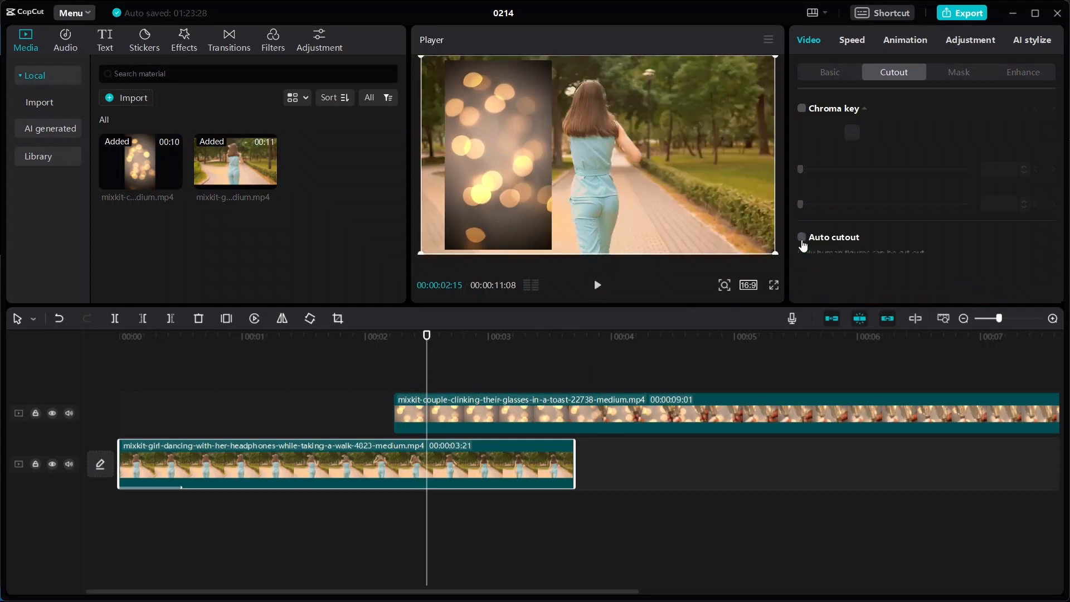
Choose Motion tracking for the overlaid glasses clip.
left_click(592, 410)
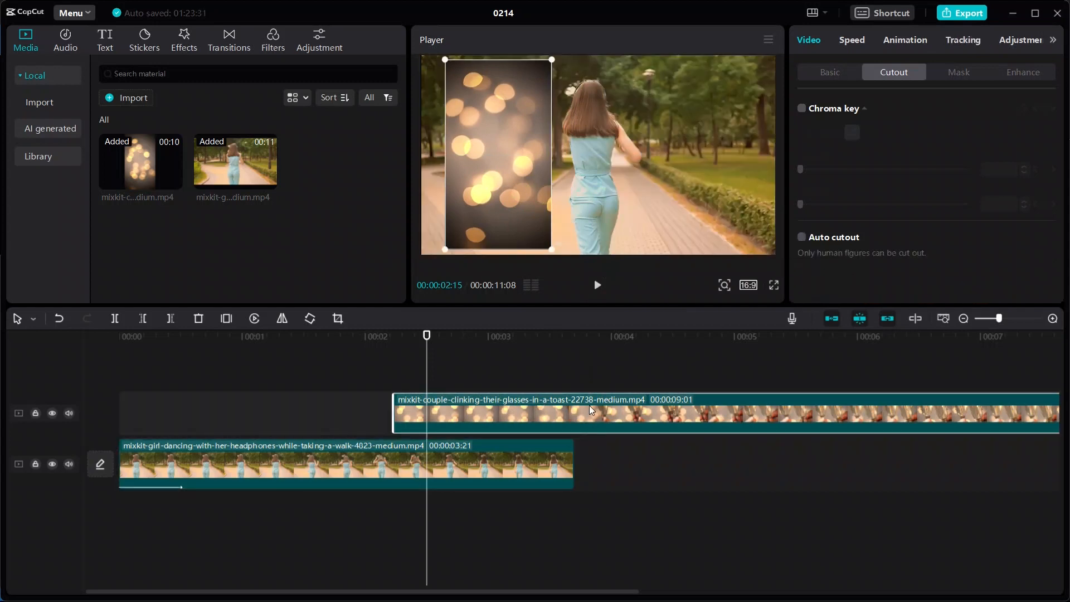
left_click(947, 45)
left_click(880, 124)
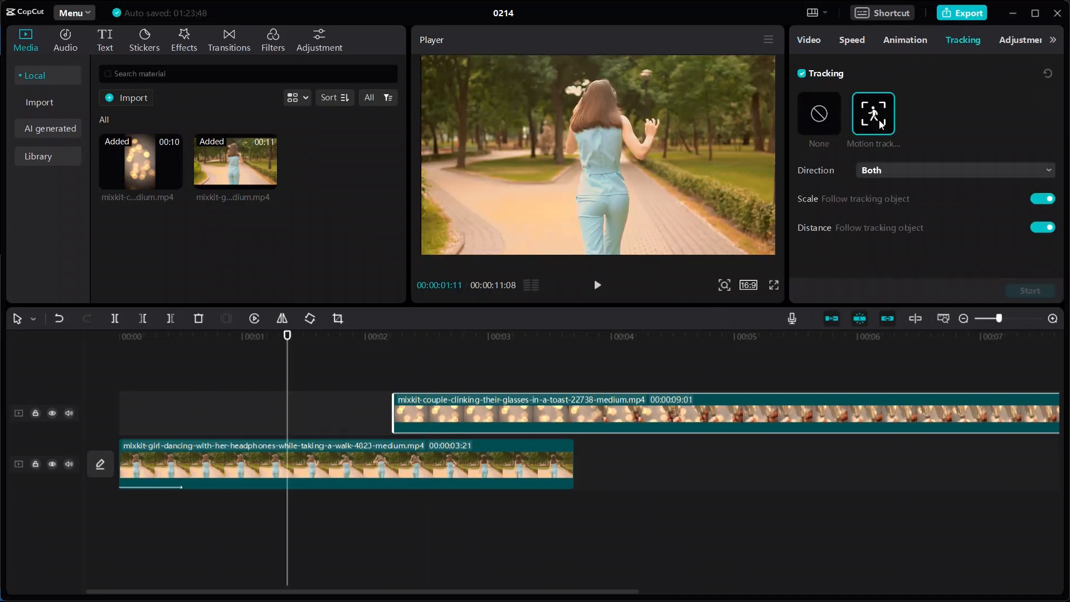
At 00:00:03:01, place the glasses clip's tracking box over the girl's upper back and run motion tracking in both directions.
left_click(492, 360)
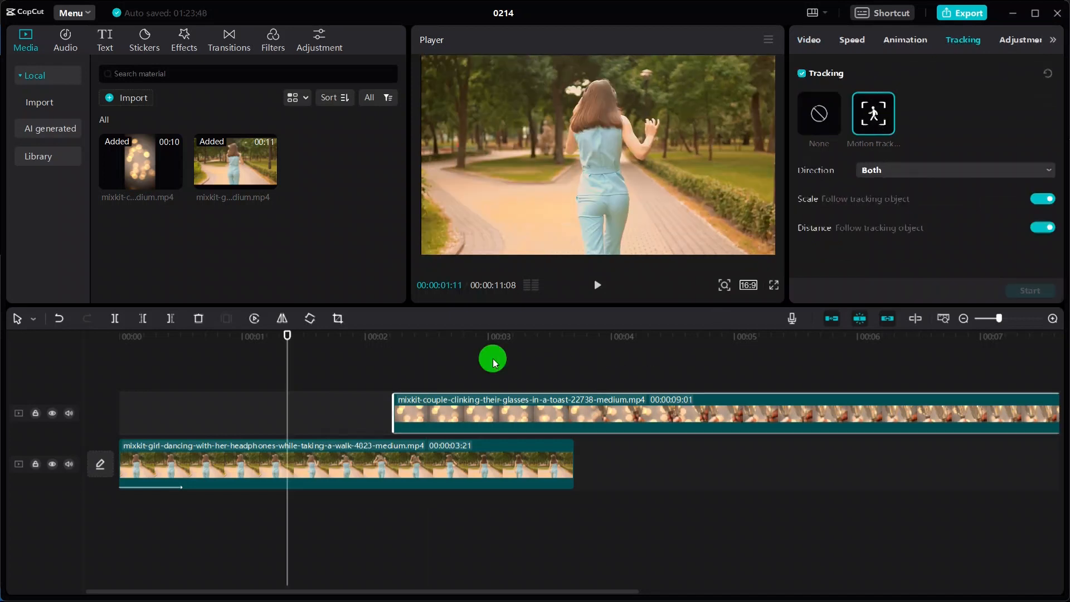
left_click(639, 406)
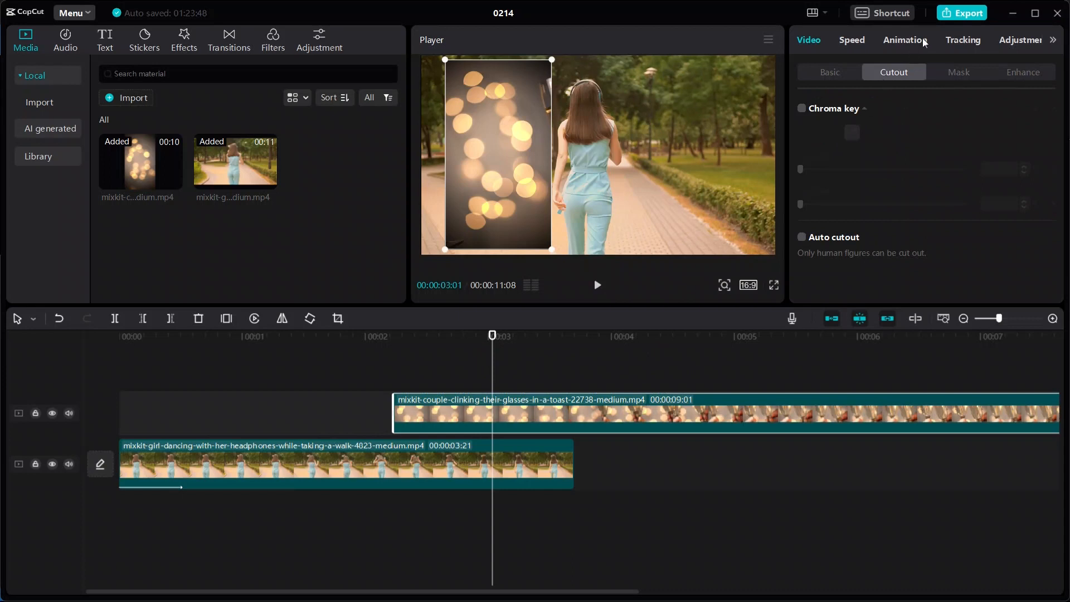
left_click(962, 40)
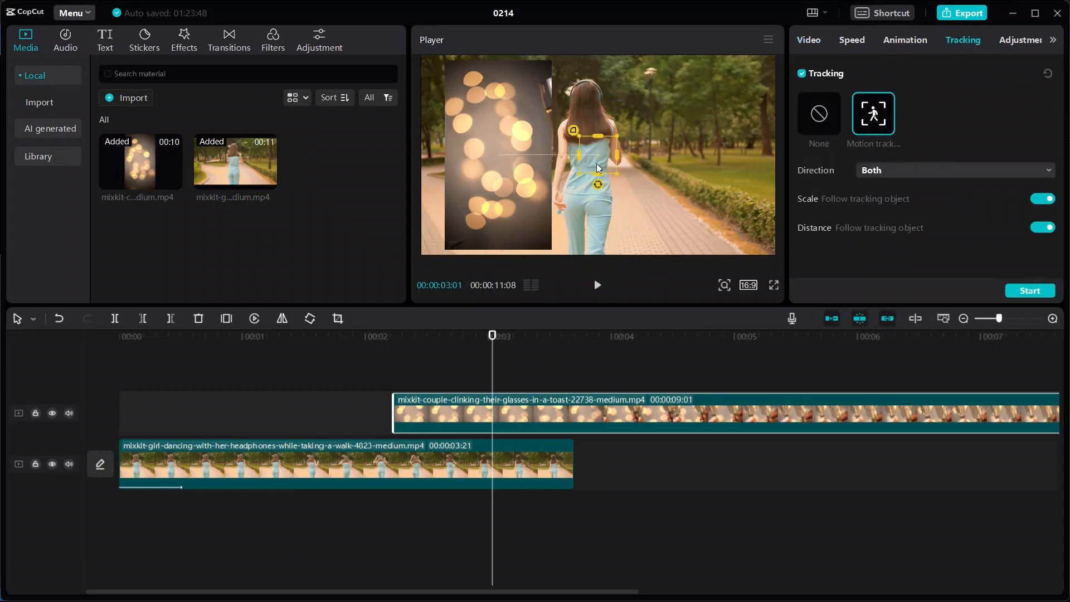
mouse_move(598, 161)
left_mouse_down()
mouse_move(589, 163)
mouse_move(589, 145)
left_mouse_up()
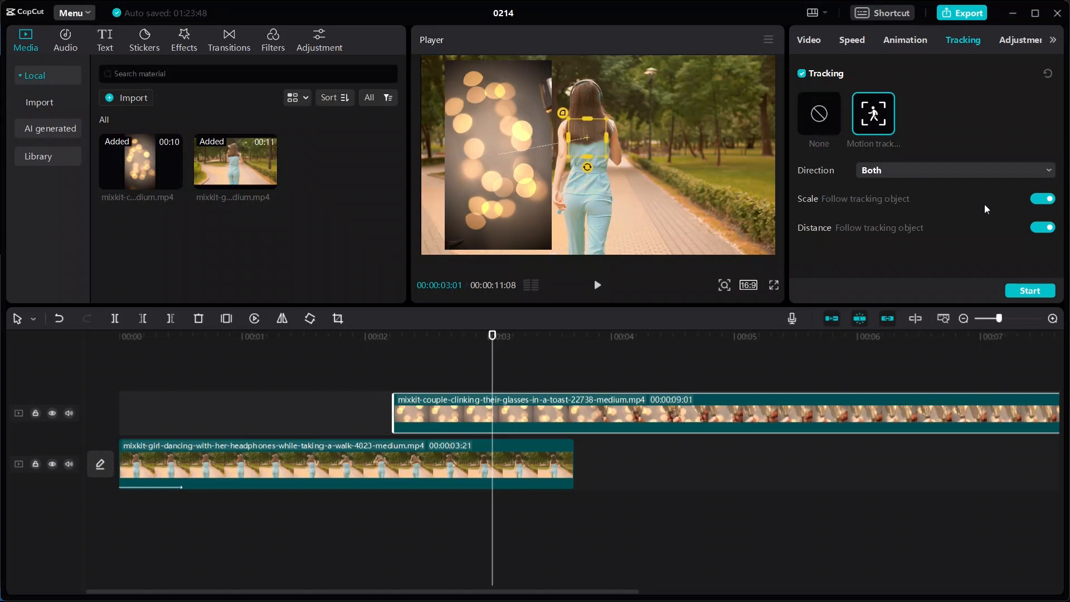
left_click(1023, 291)
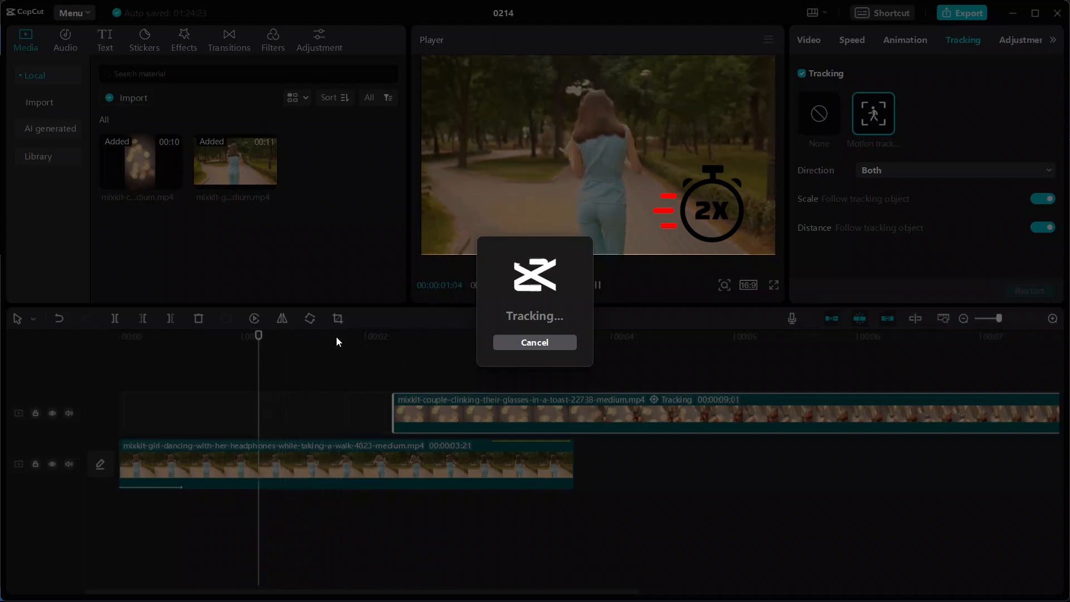
Move the tracked glasses clip to start just before the one-second mark and play back the tracking result.
left_click(337, 337)
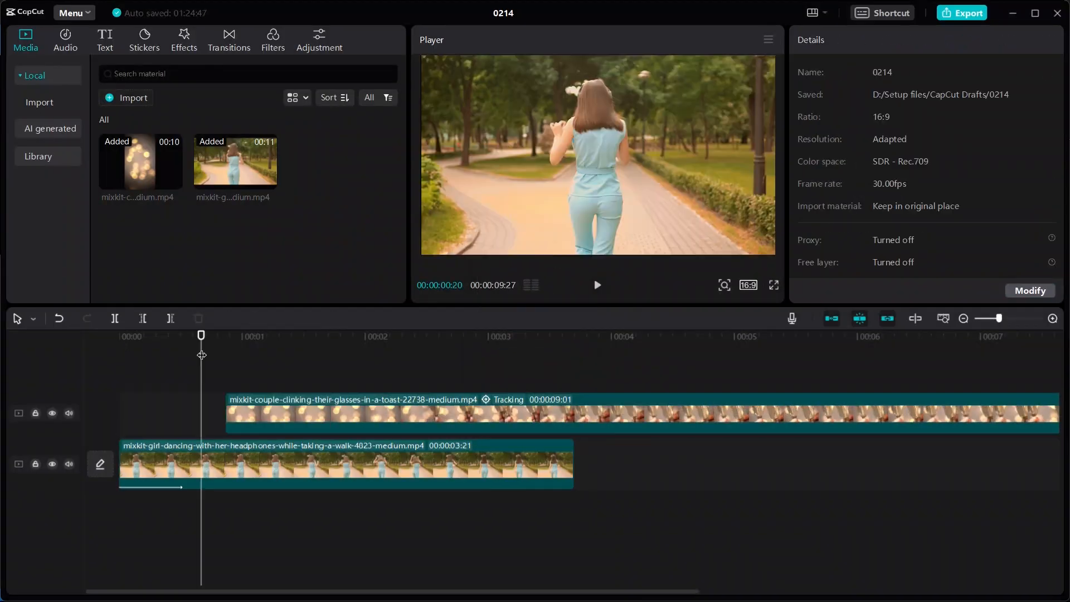
key("space")
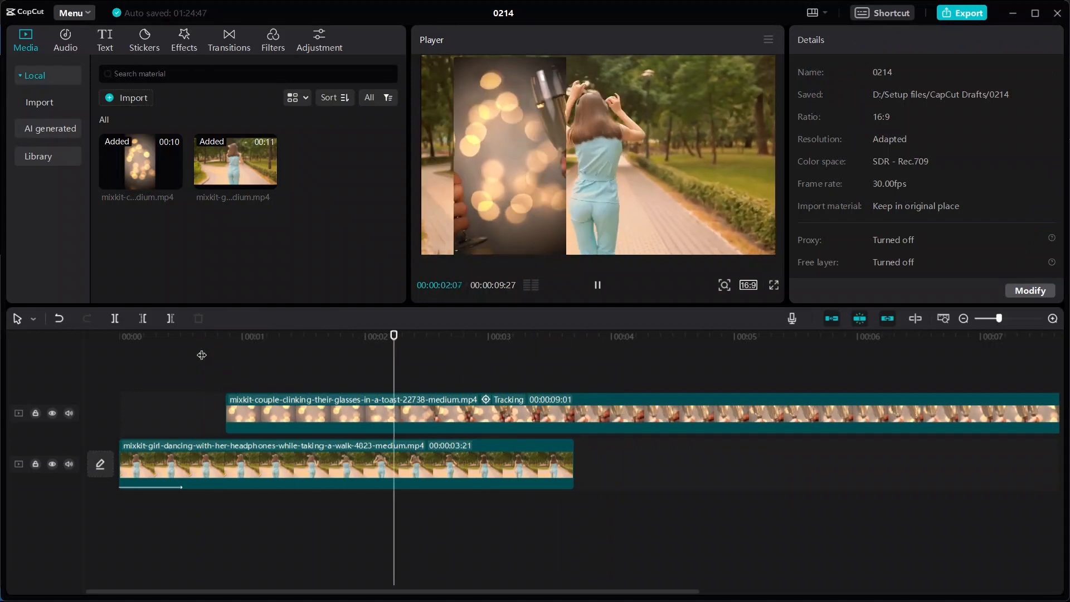
key("space")
left_click(207, 349)
key("space")
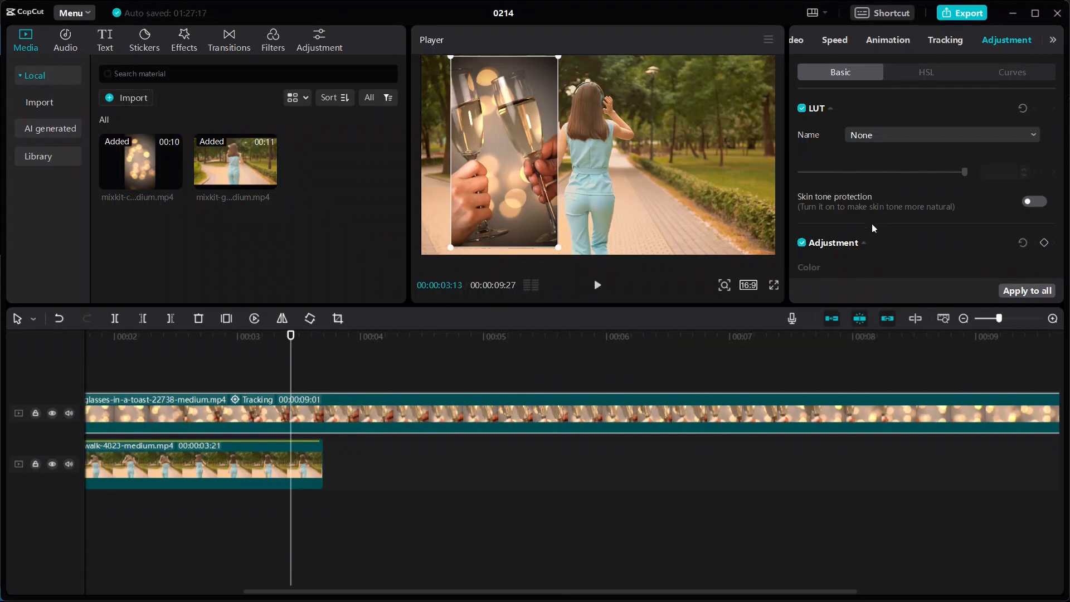
Toggle Skin tone protection on and off for the glasses clip and examine the basic Color, Lightness and Effects adjustments.
left_click(1031, 202)
left_click(1031, 203)
scroll(865, 214, "down", 2)
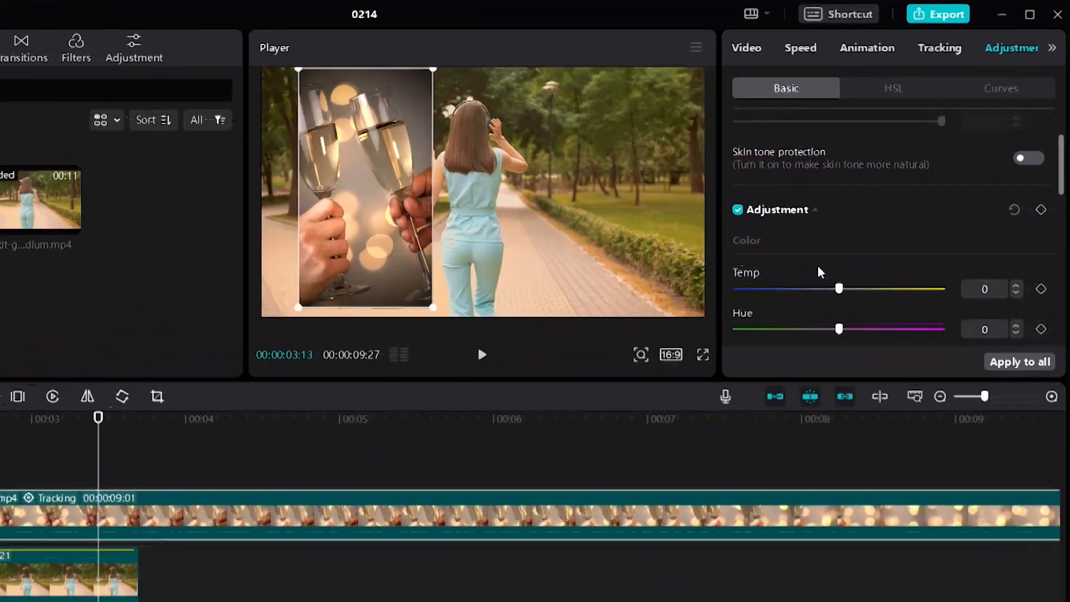
scroll(825, 281, "down", 2)
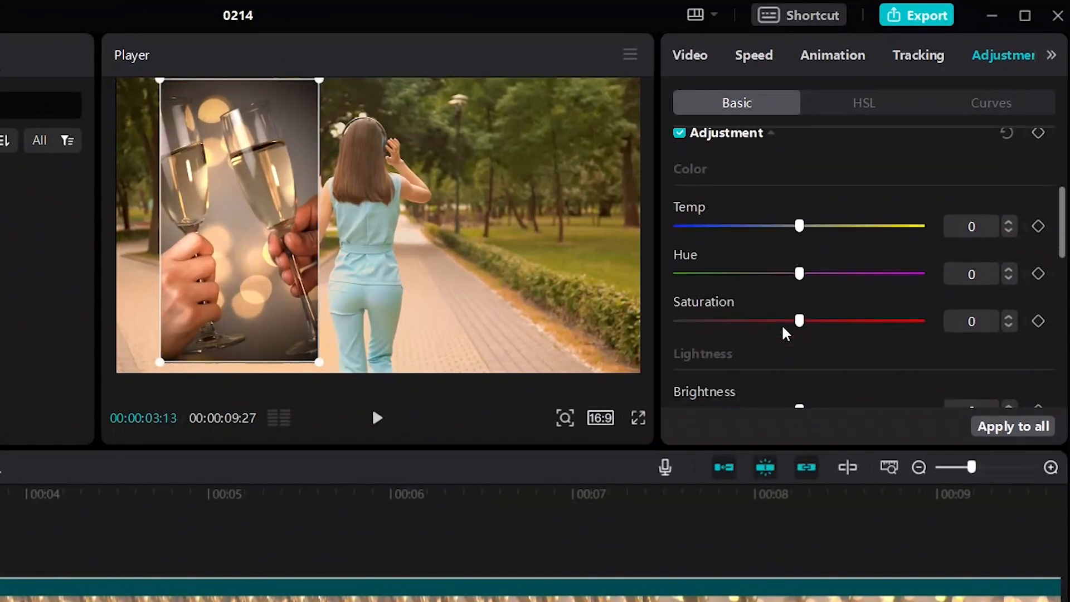
scroll(786, 333, "down", 5)
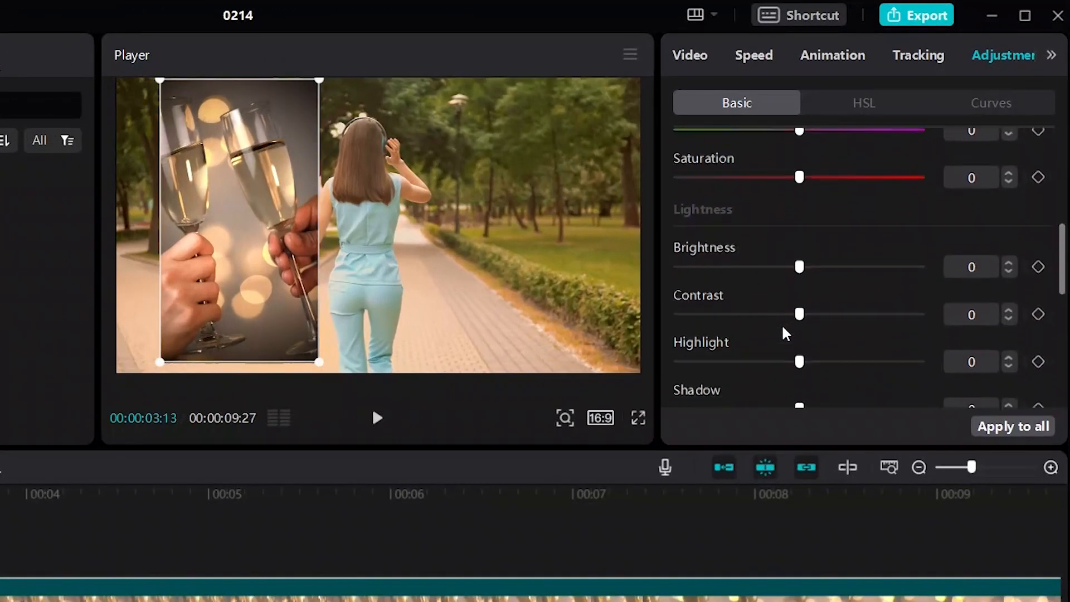
scroll(786, 334, "down", 3)
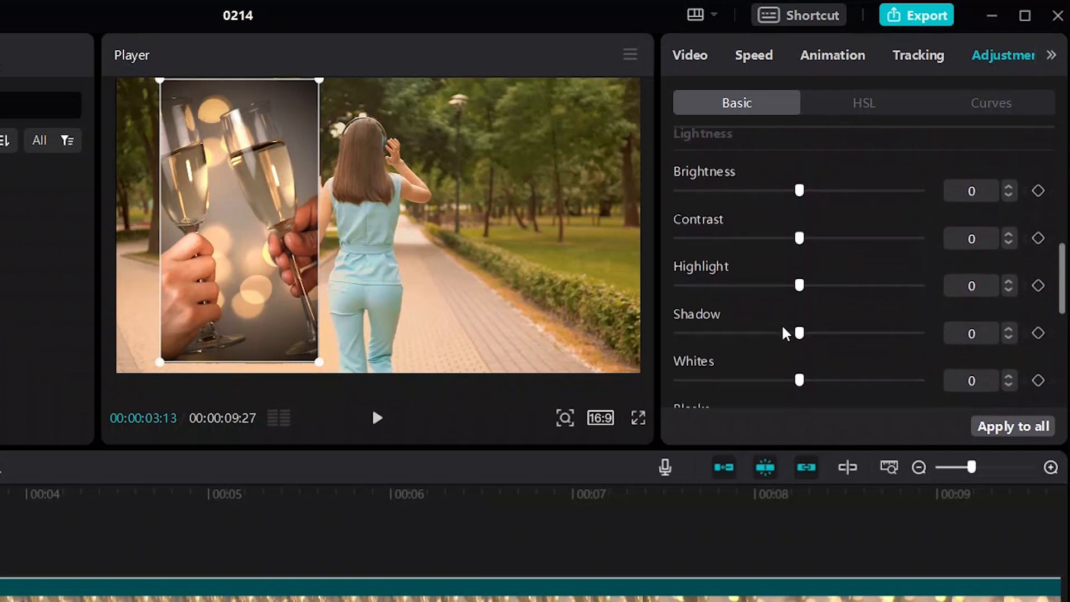
scroll(786, 334, "down", 2)
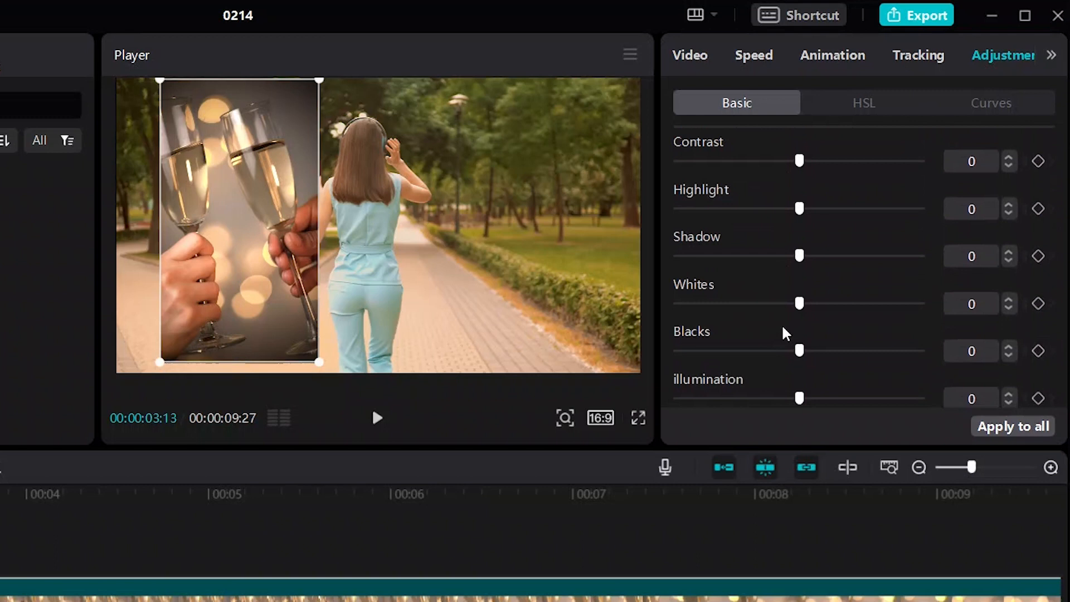
scroll(786, 333, "down", 2)
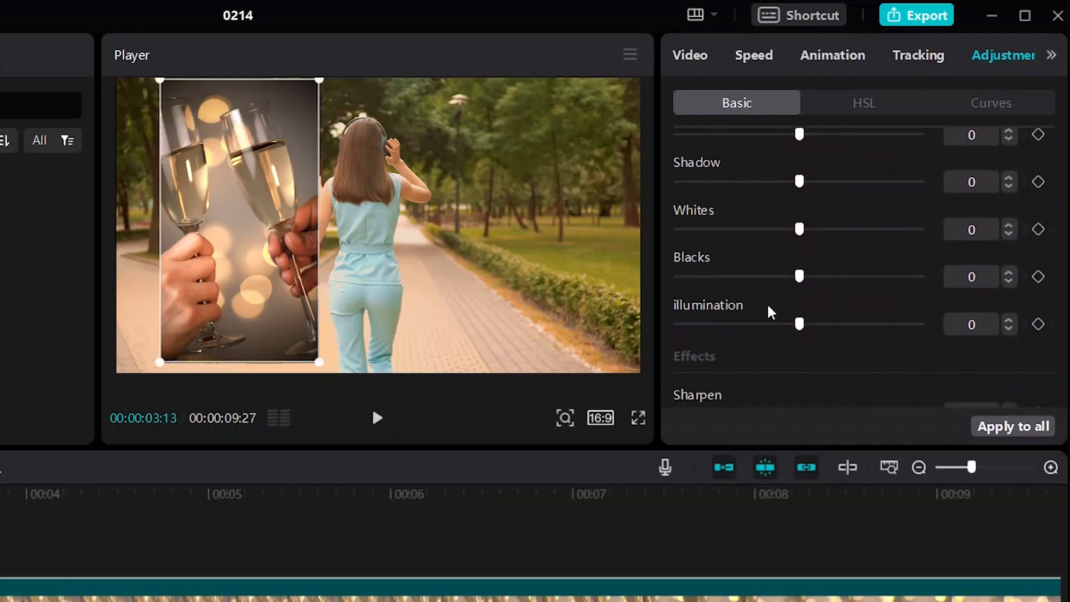
scroll(733, 317, "down", 3)
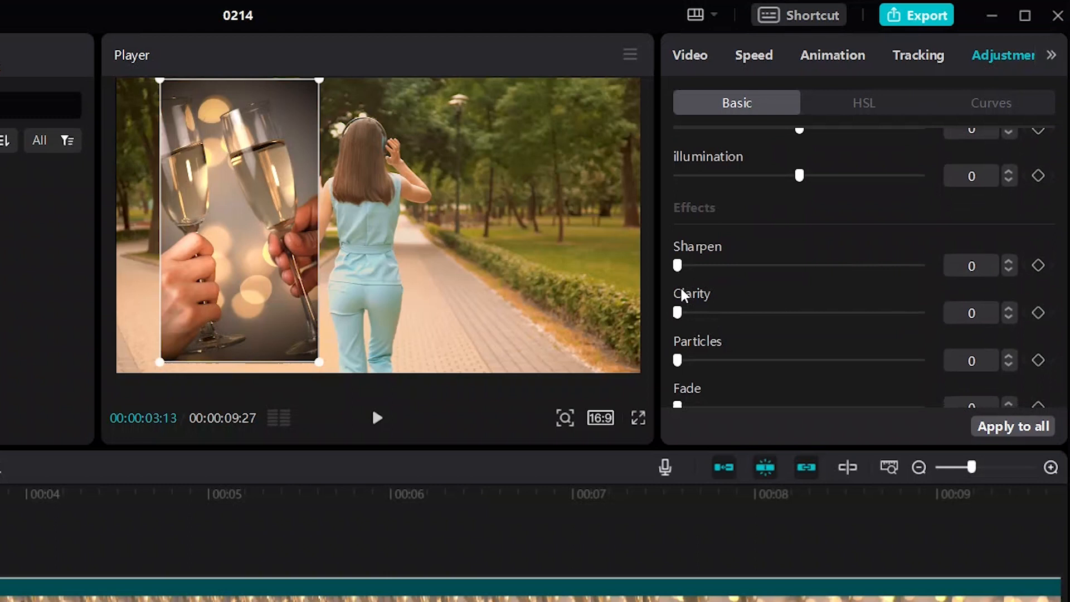
scroll(685, 298, "down", 2)
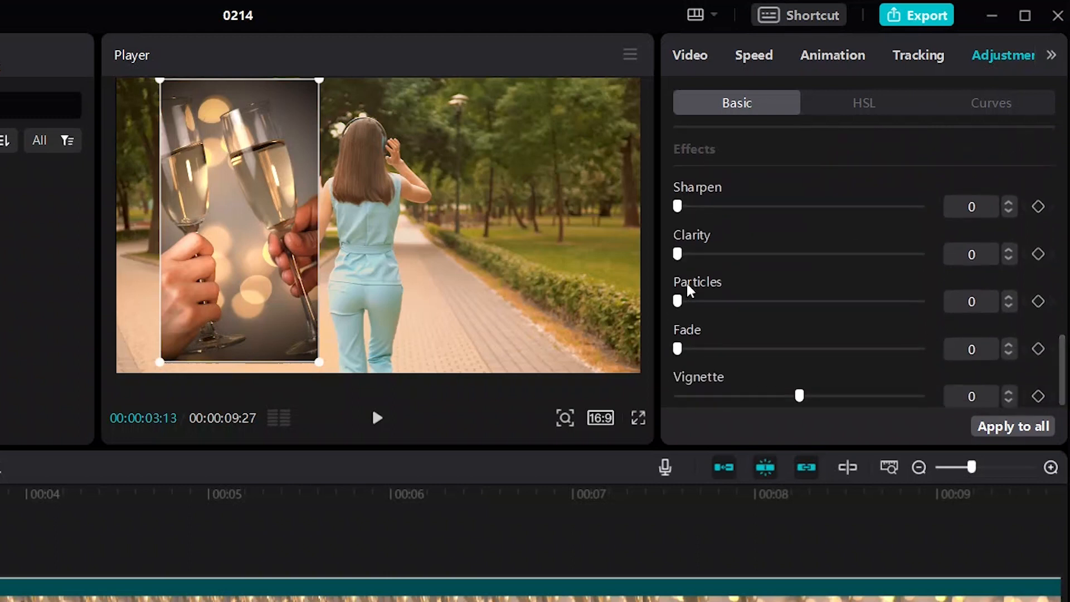
In the HSL adjustments of the glasses clip, set the orange hue to 99 and saturation to -65.
left_click(864, 103)
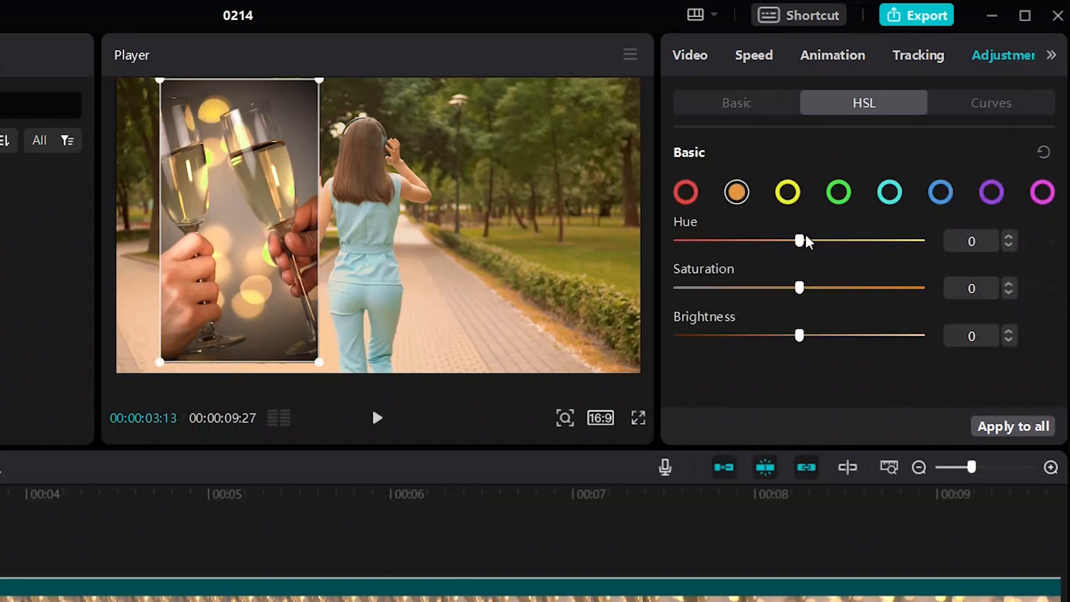
left_click_drag(801, 240, 917, 260)
left_click_drag(800, 287, 719, 304)
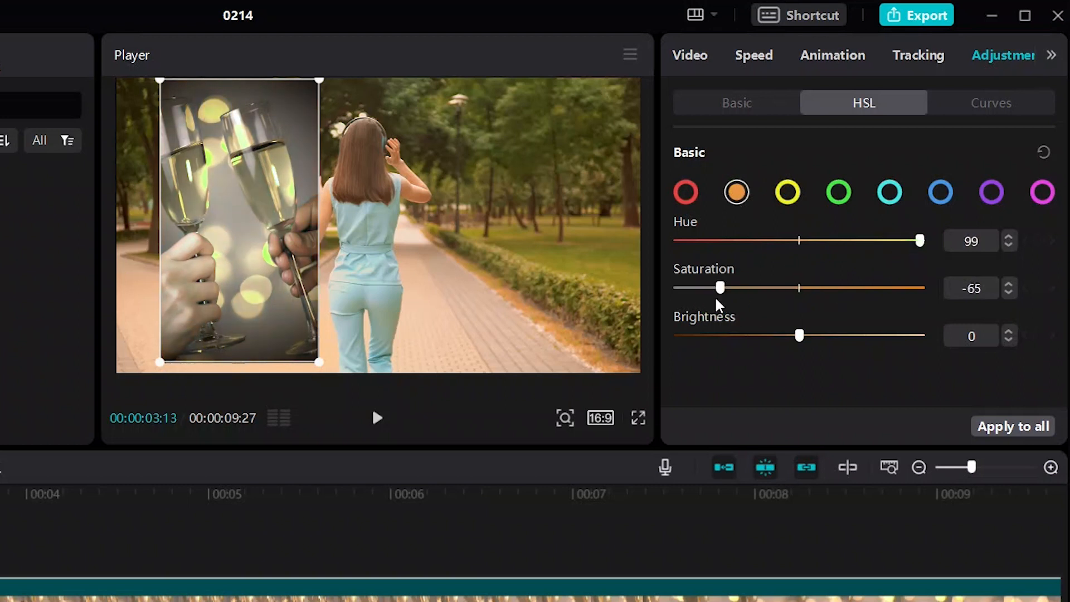
Examine the Curves adjustments of the glasses clip for the red, green and blue channels.
left_click(987, 111)
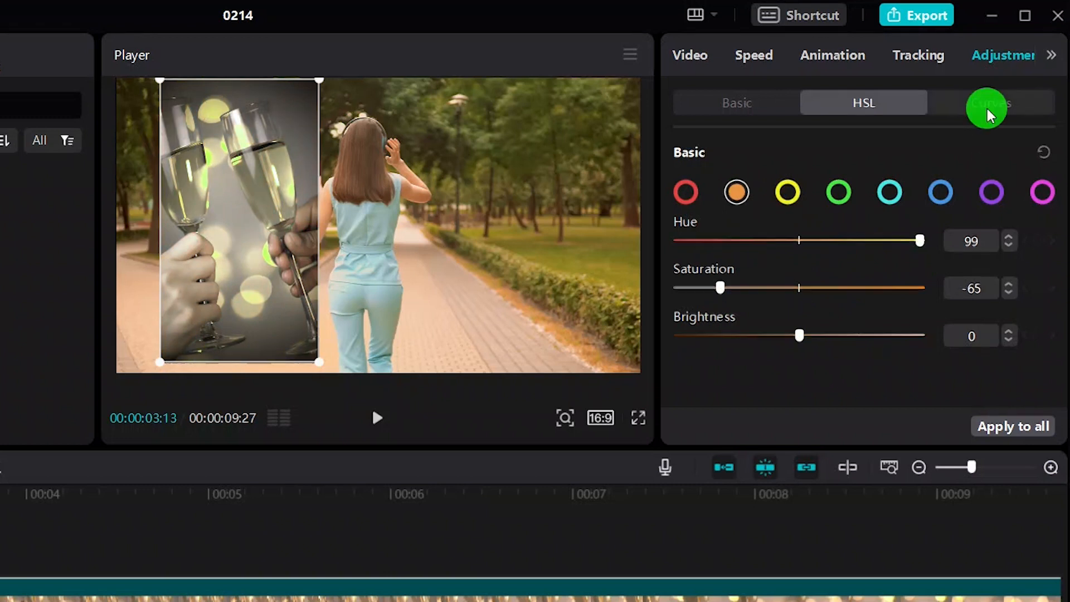
scroll(767, 223, "down", 10)
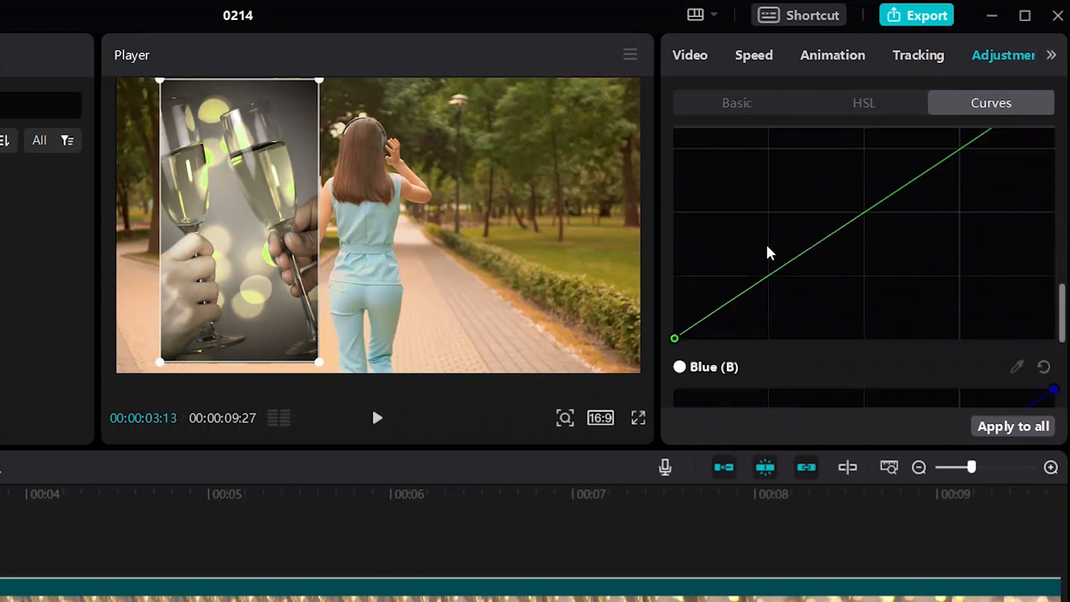
scroll(767, 251, "down", 3)
scroll(764, 258, "up", 7)
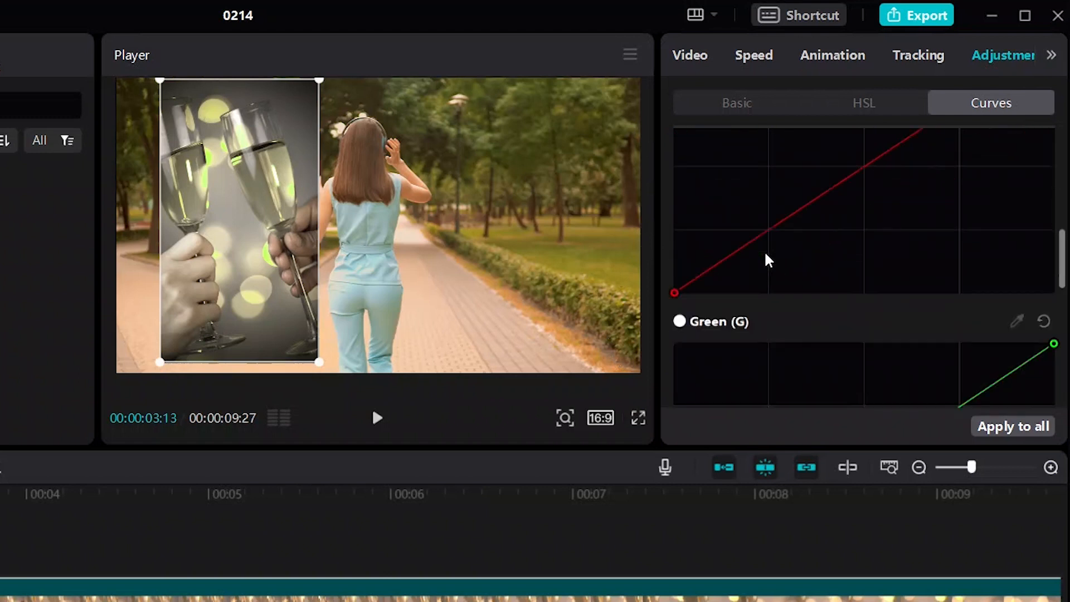
scroll(766, 258, "down", 5)
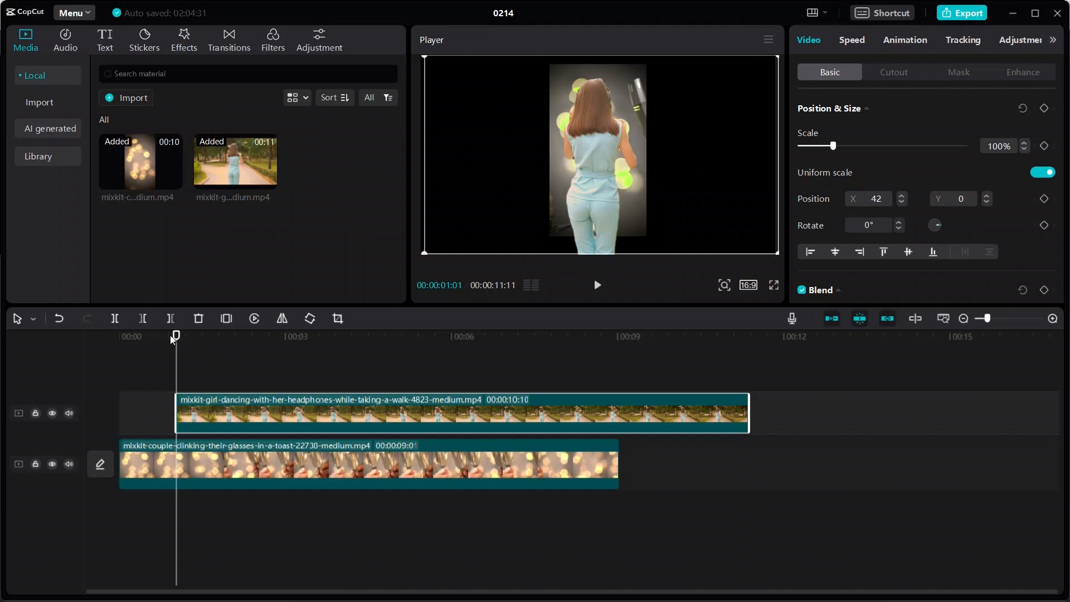
At 00:00:01:01, move the girl clip out of the frame to X -2475 and add a Position & Size keyframe.
left_click_drag(178, 340, 175, 346)
left_click_drag(687, 175, 388, 190)
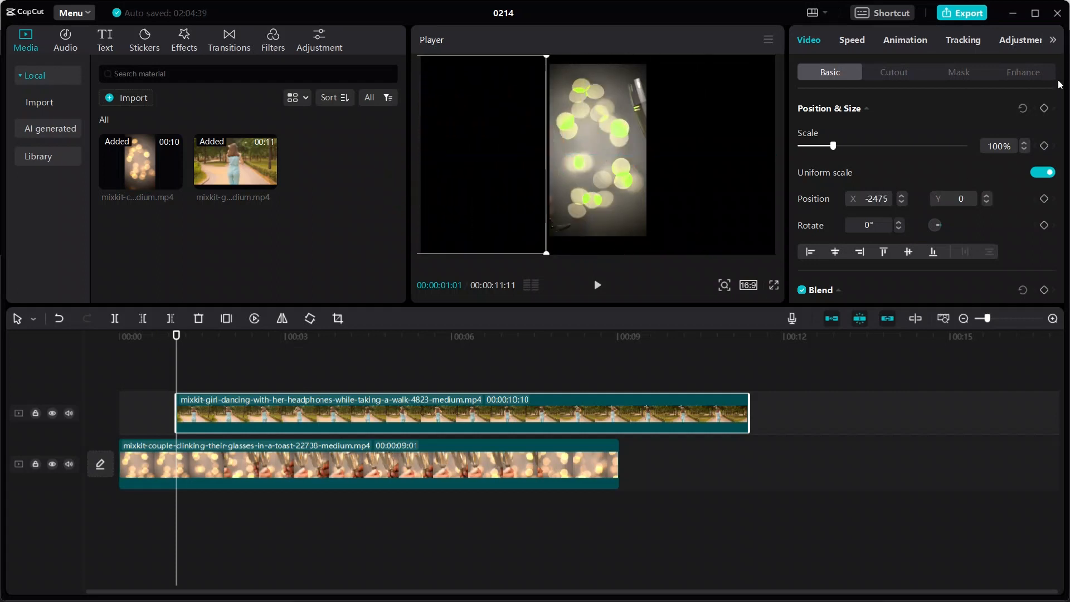
left_click(1044, 108)
At 00:00:02:17, add a Position & Size keyframe with the girl clip moved across the frame to X 2396.
left_click_drag(172, 355, 261, 361)
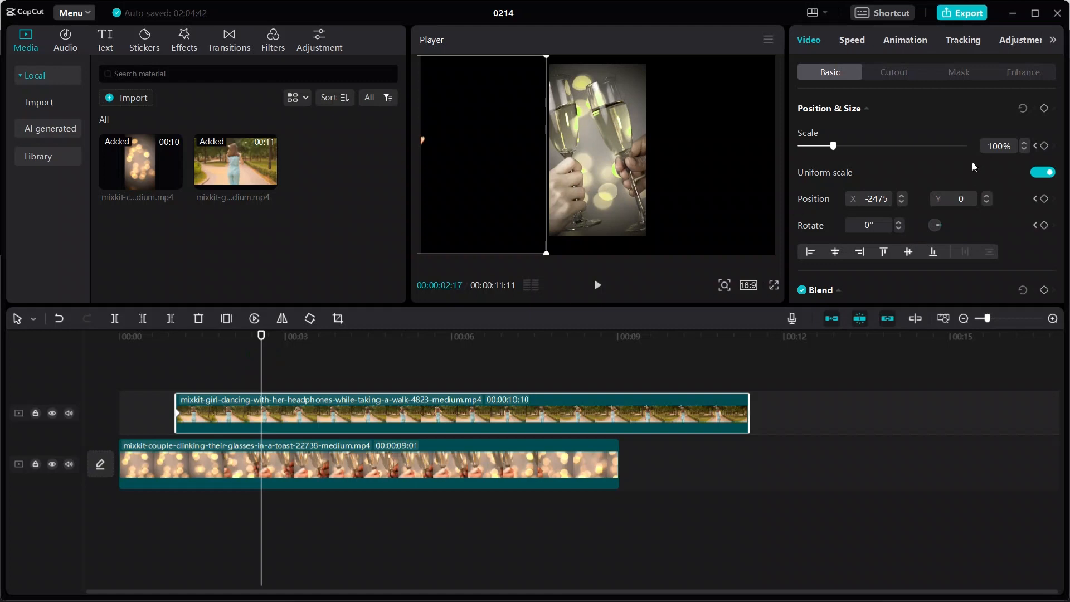
left_click_drag(832, 145, 977, 143)
left_click(1044, 109)
left_click(1044, 108)
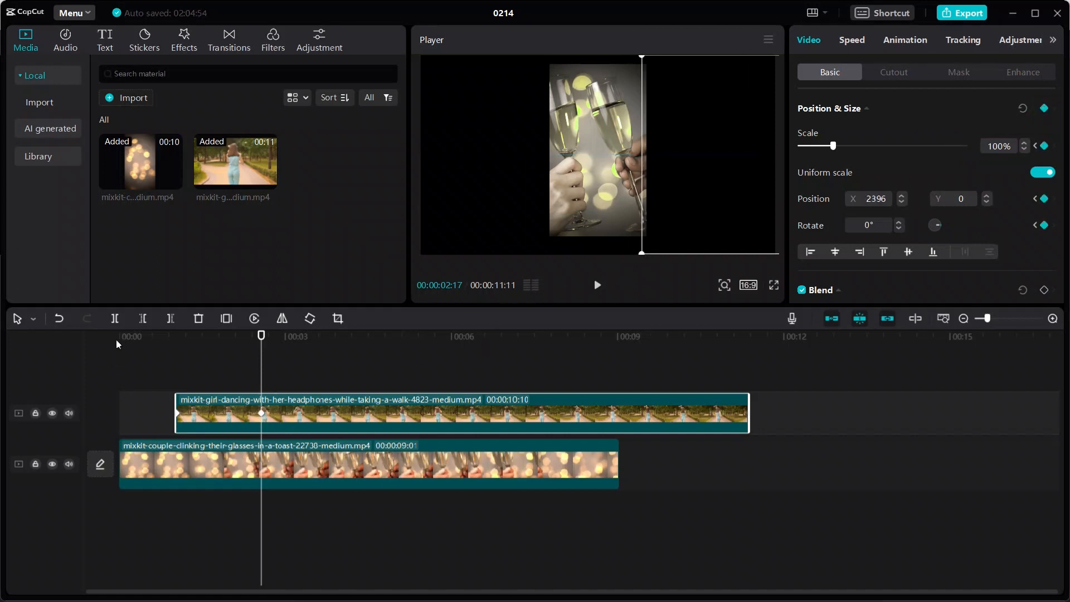
Play back the girl clip's keyframed movement and examine the clip's remaining basic properties.
left_click(157, 338)
left_click(183, 339)
key("space")
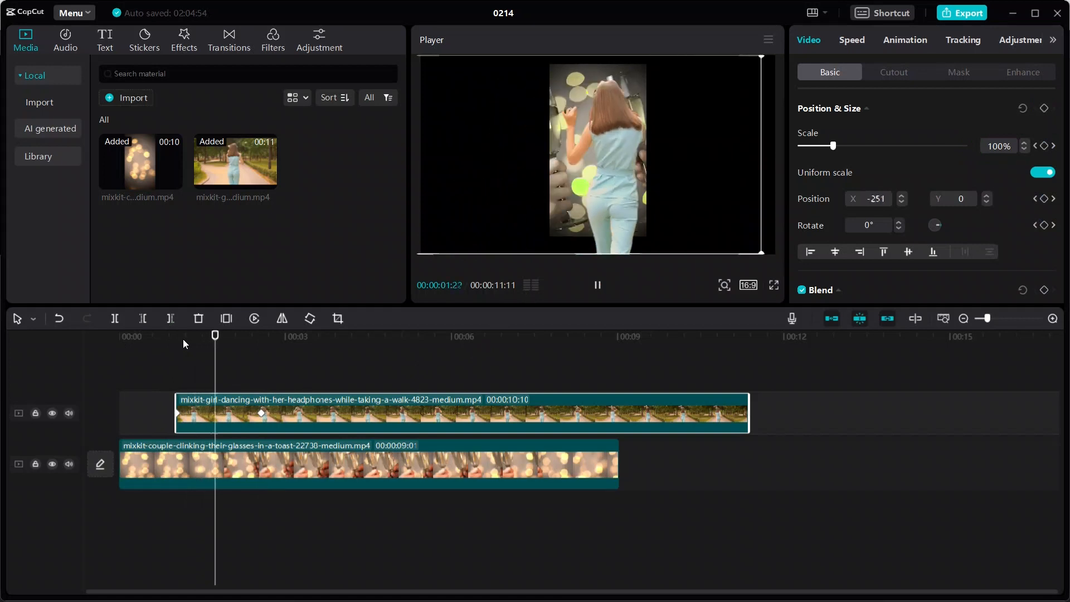
key("space")
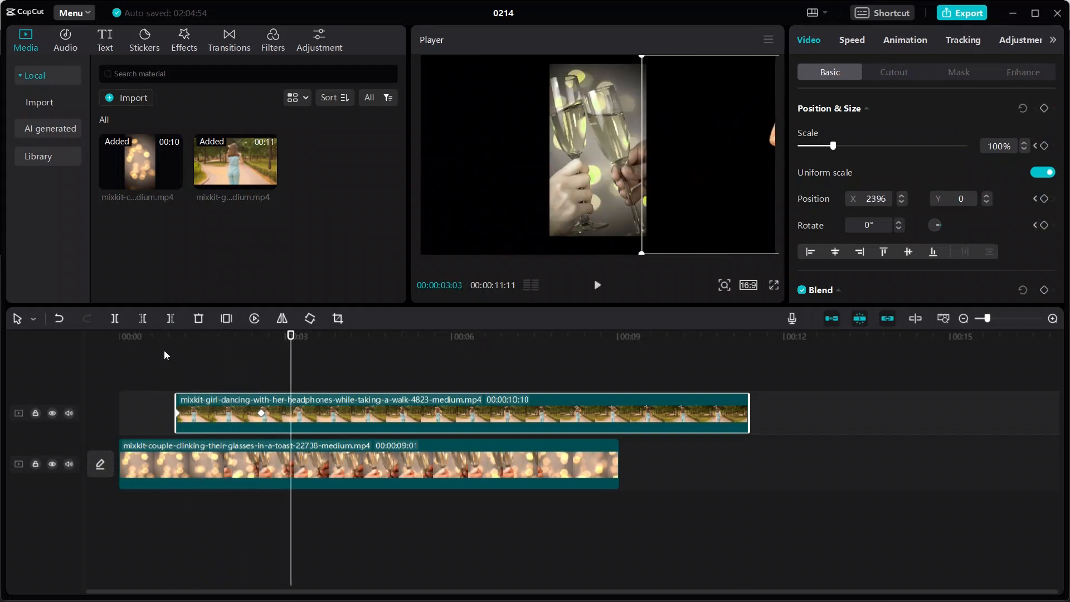
left_click(150, 353)
key("space")
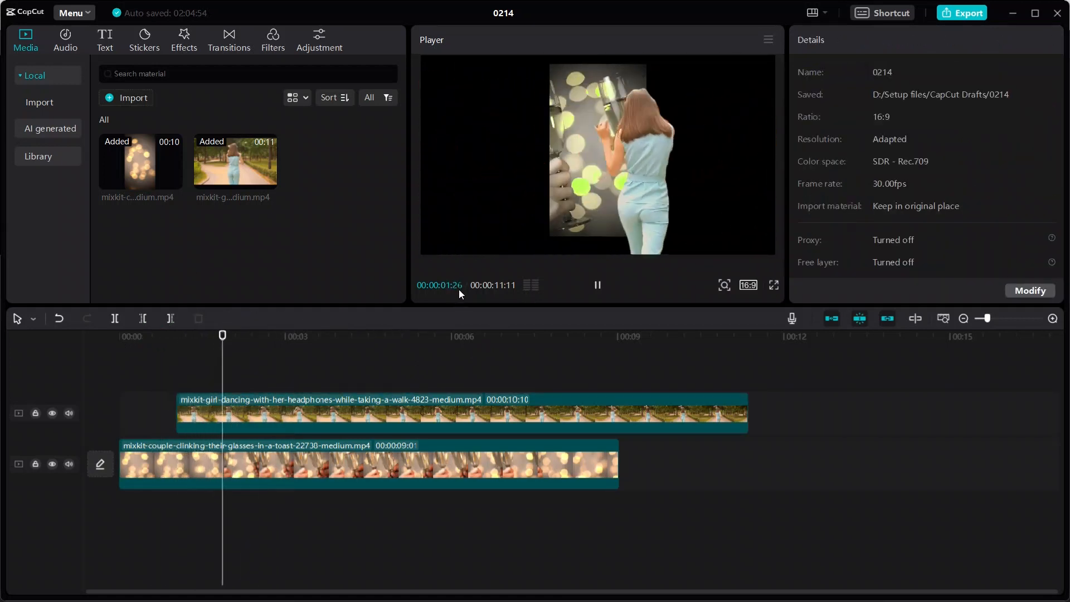
key("space")
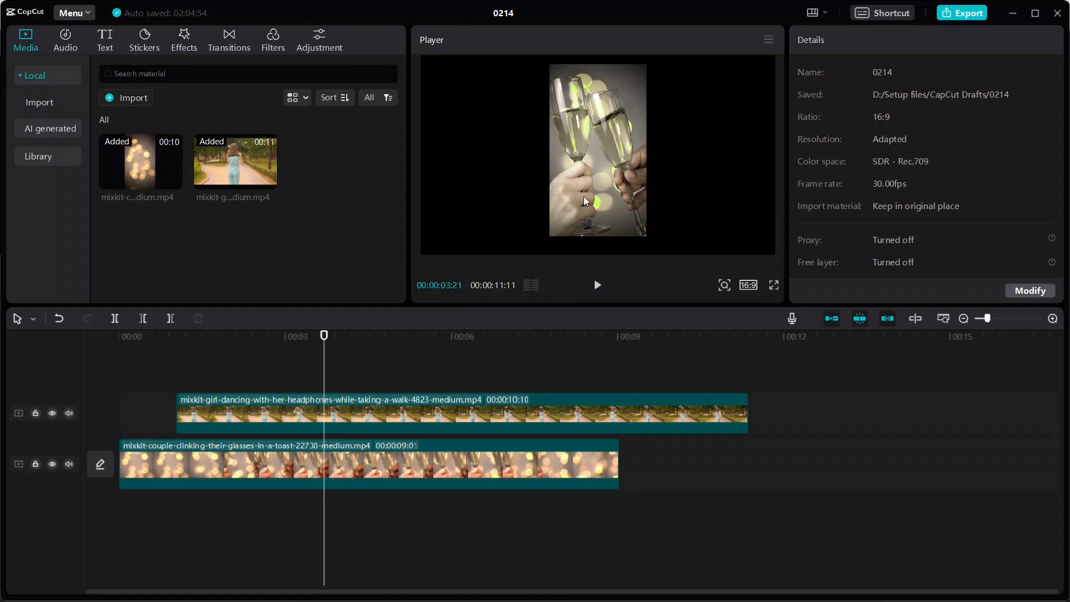
left_click(347, 401)
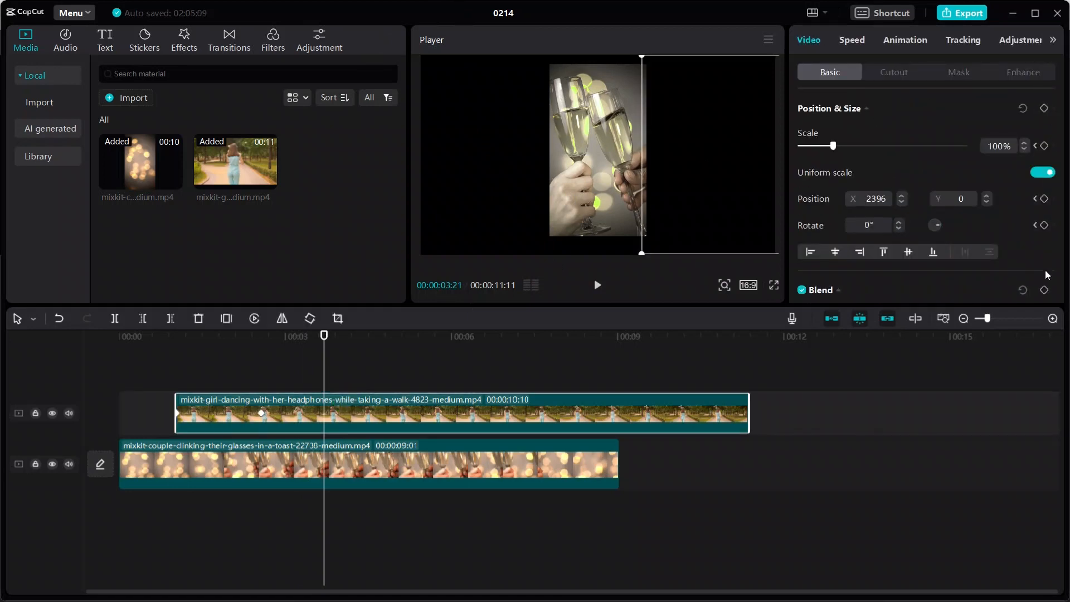
scroll(1047, 148, "down", 1)
scroll(1048, 148, "down", 3)
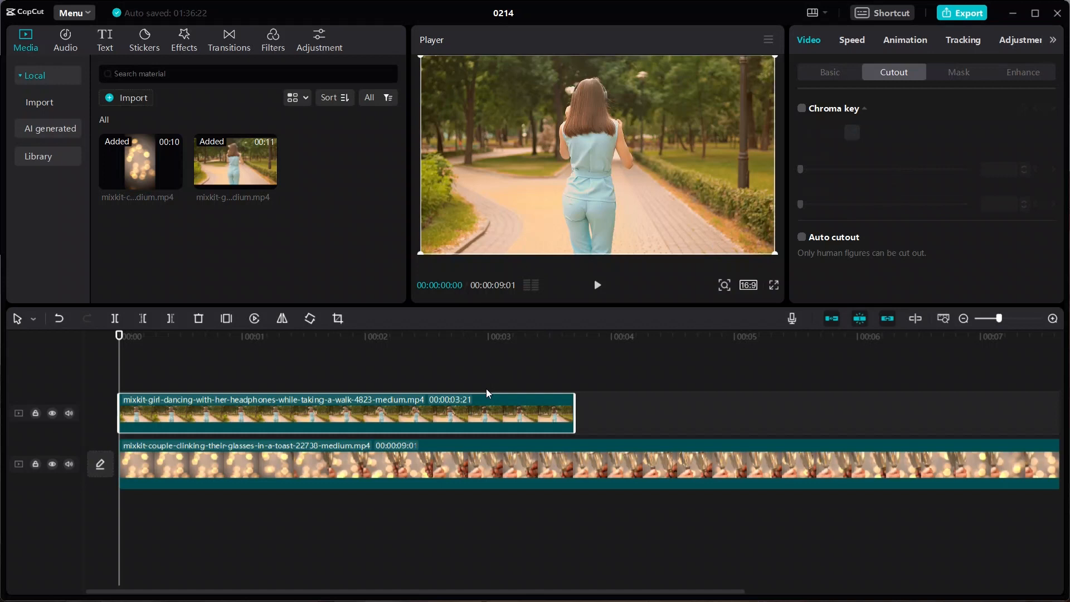
Apply a Horizontal mask to the girl clip, rotate it to 90° and play back the split result.
left_click(969, 76)
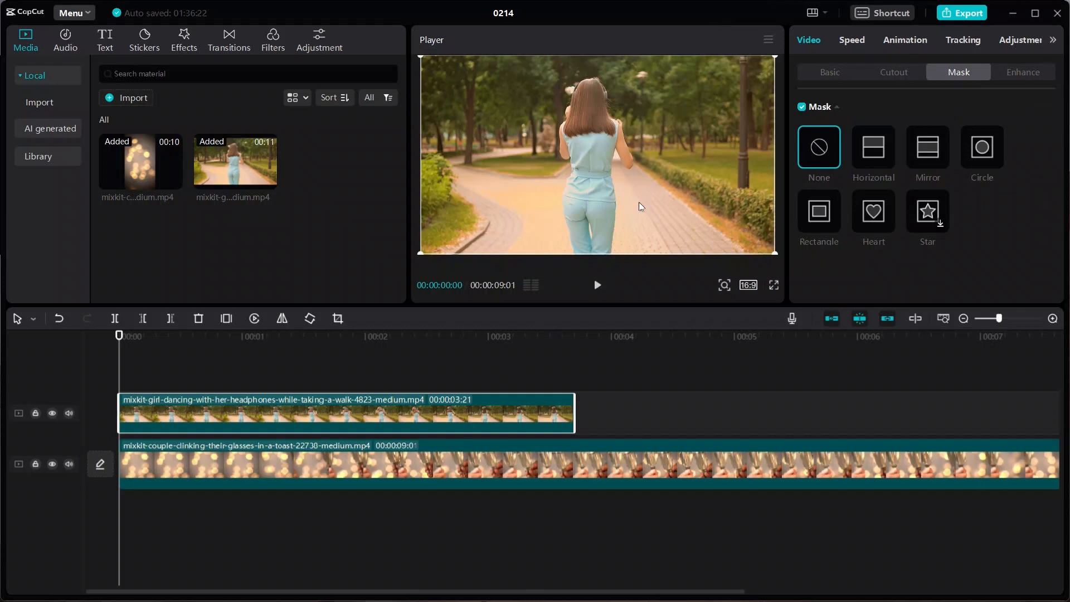
left_click(874, 149)
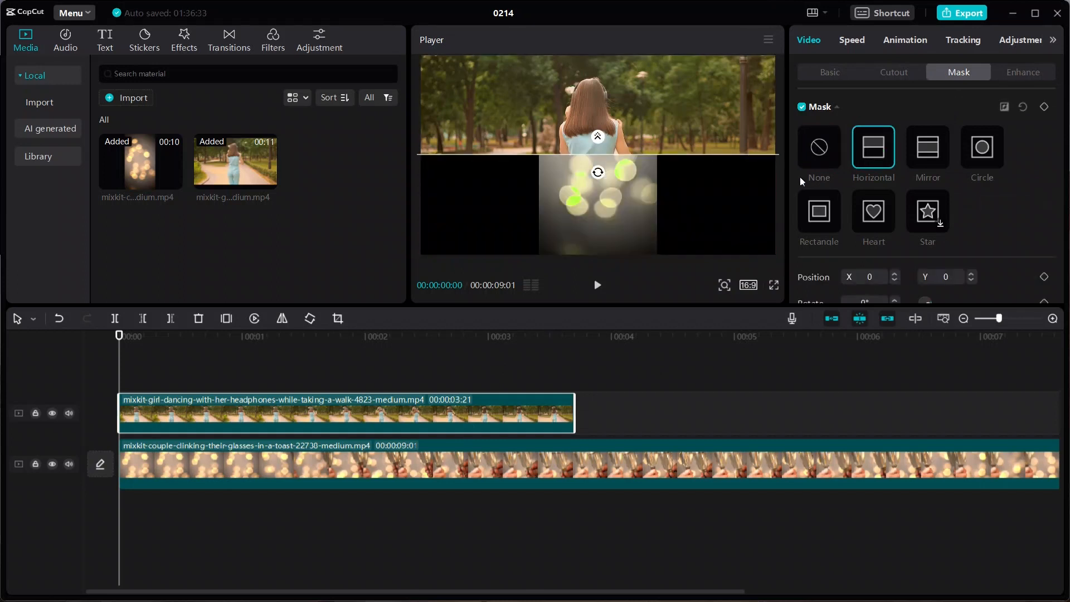
left_click_drag(603, 174, 562, 163)
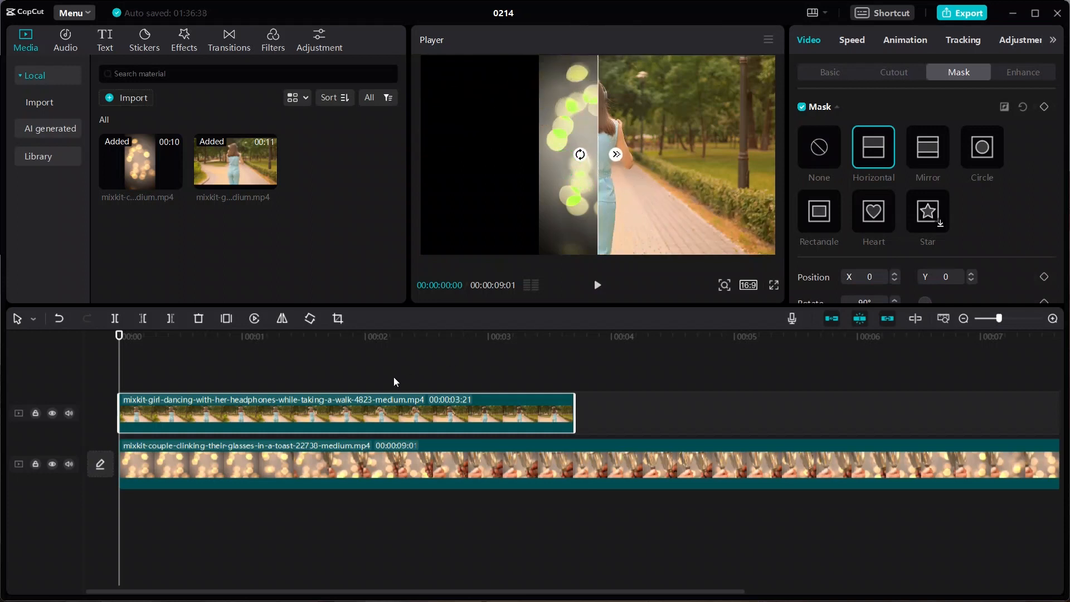
key("space")
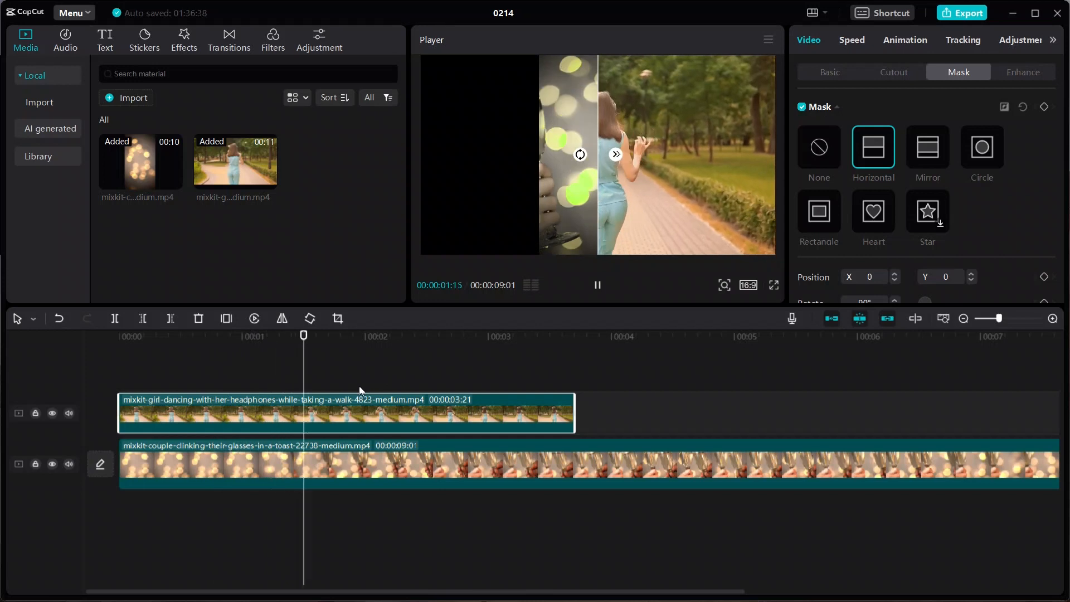
key("space")
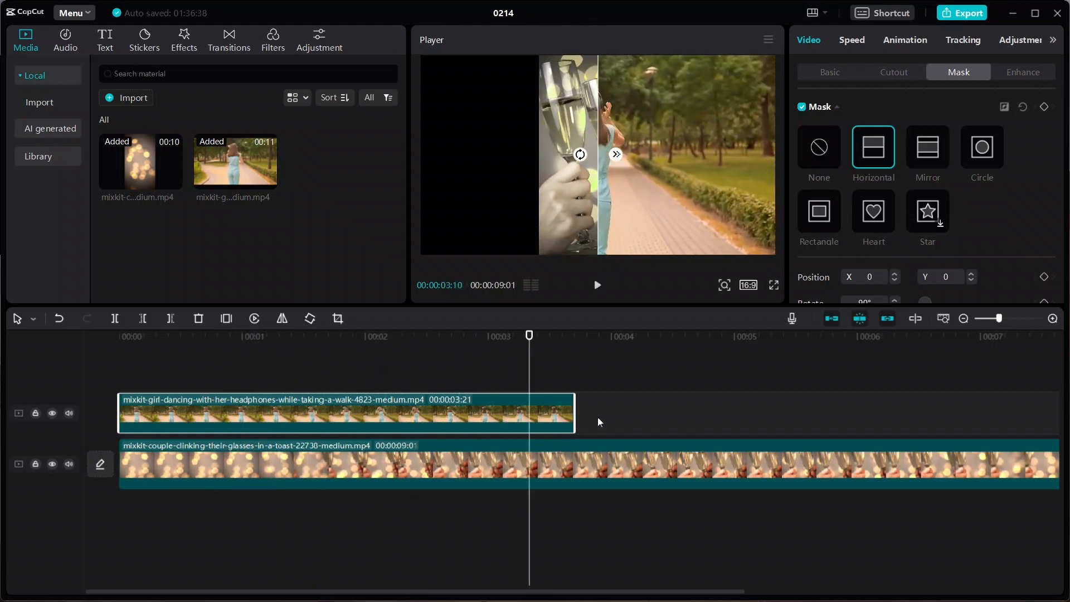
Try the Feather setting of the girl clip's mask, return it to 0 and set the mask to None.
scroll(928, 240, "down", 2)
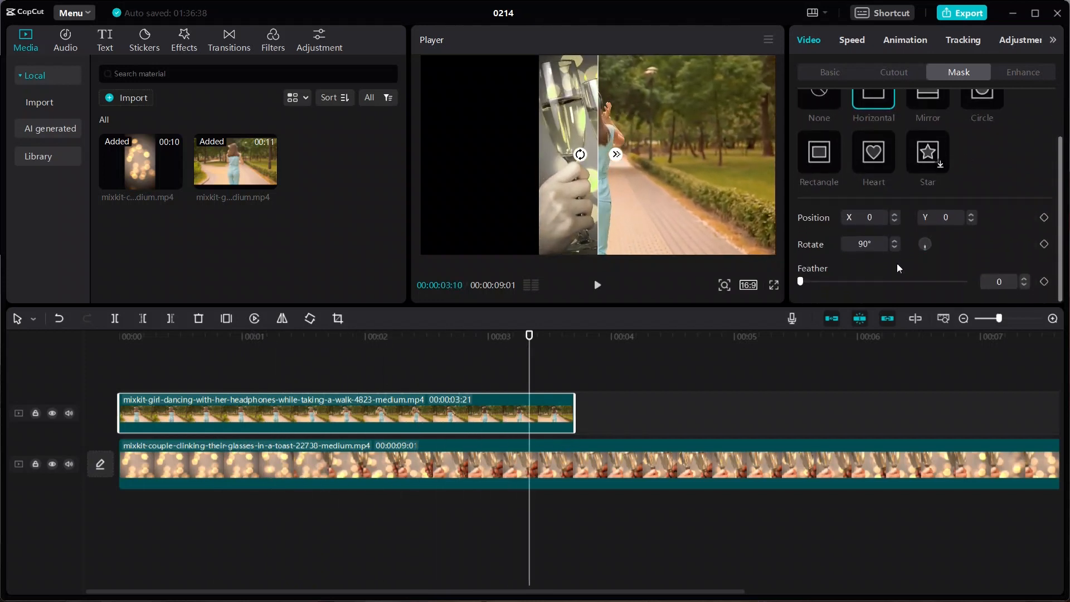
left_click_drag(803, 283, 782, 263)
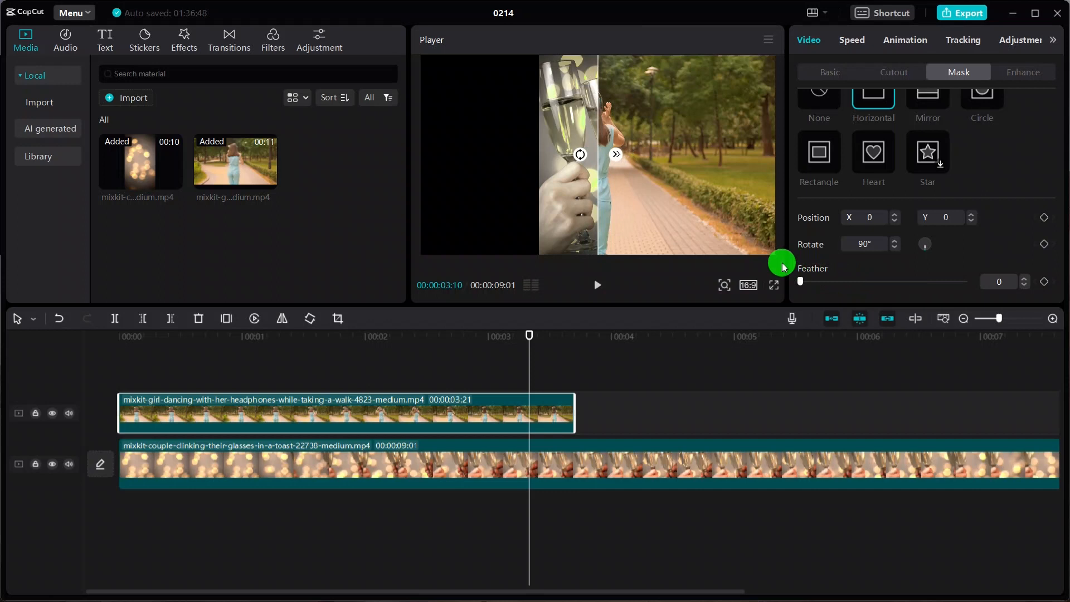
scroll(872, 205, "up", 1)
scroll(873, 204, "up", 1)
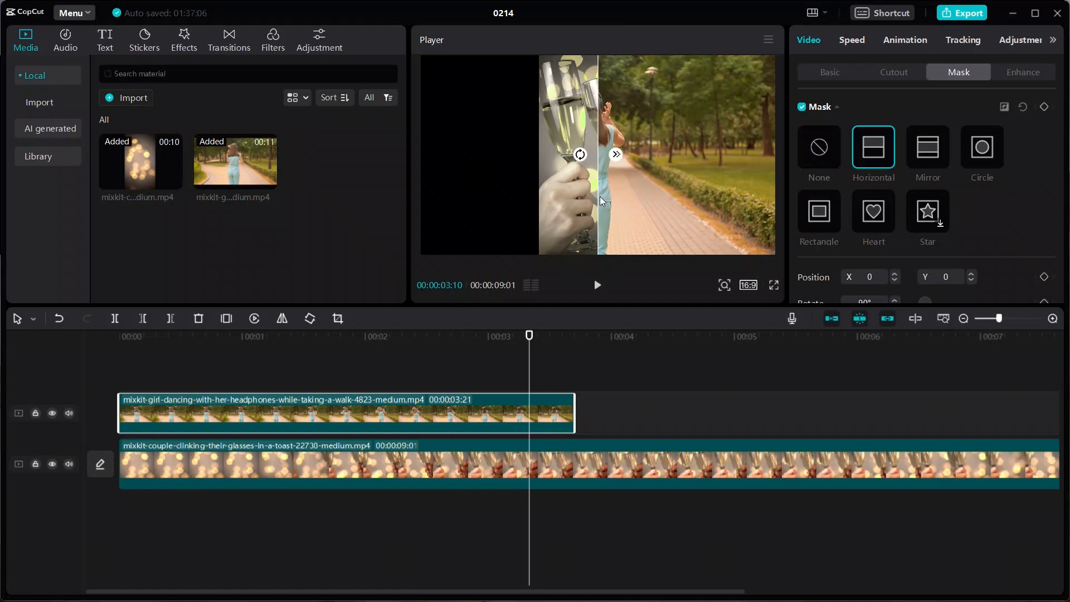
left_click(808, 152)
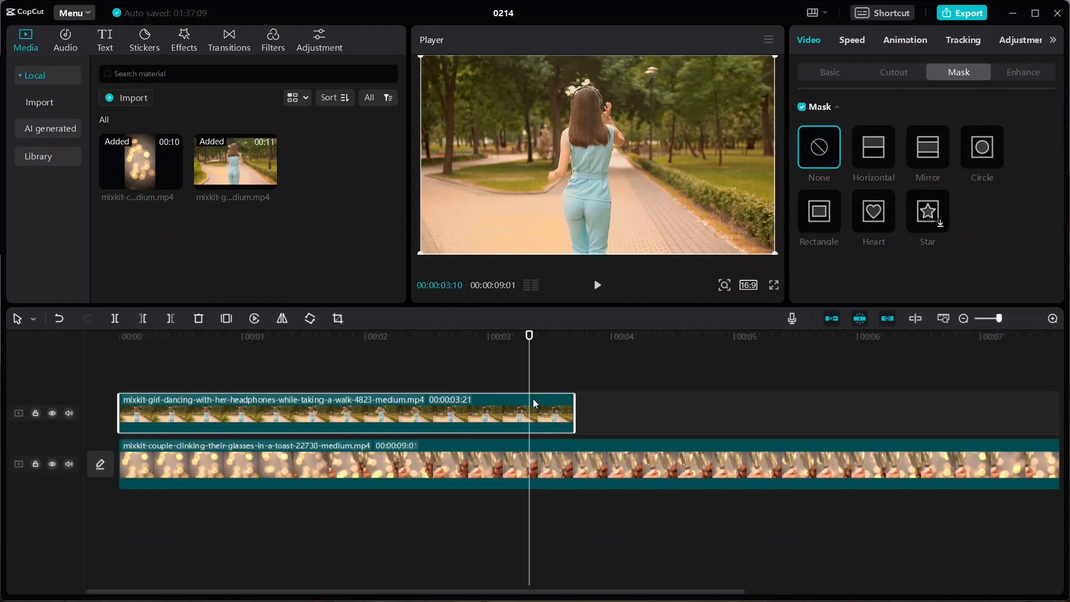
At 00:00:00:00, apply a Horizontal mask to the girl clip, rotated 90° and moved to X 640, Y 18, and add a mask keyframe.
left_click_drag(524, 385, 115, 511)
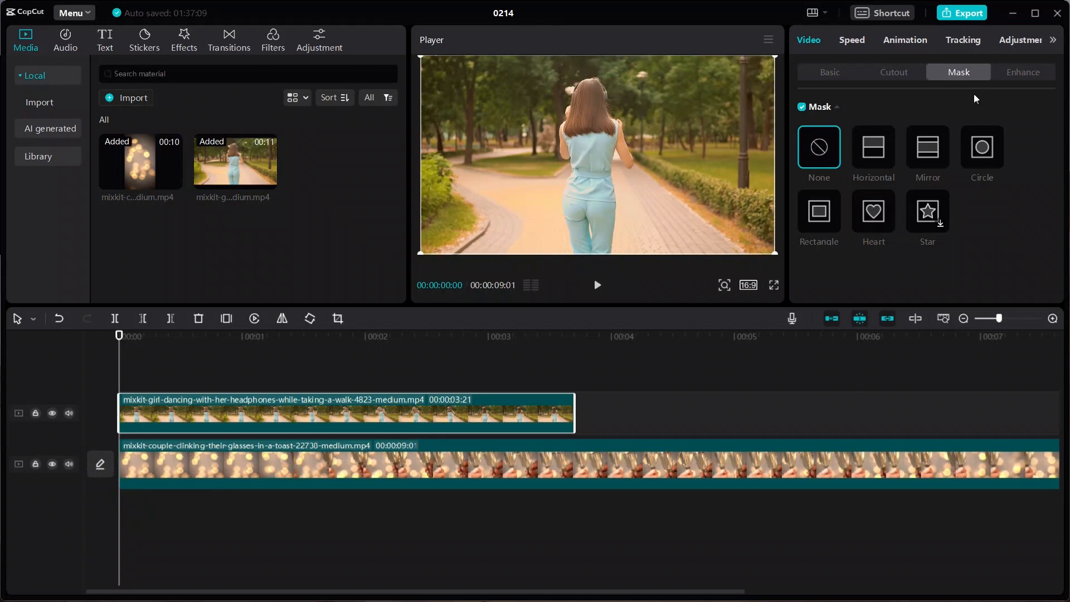
left_click(891, 146)
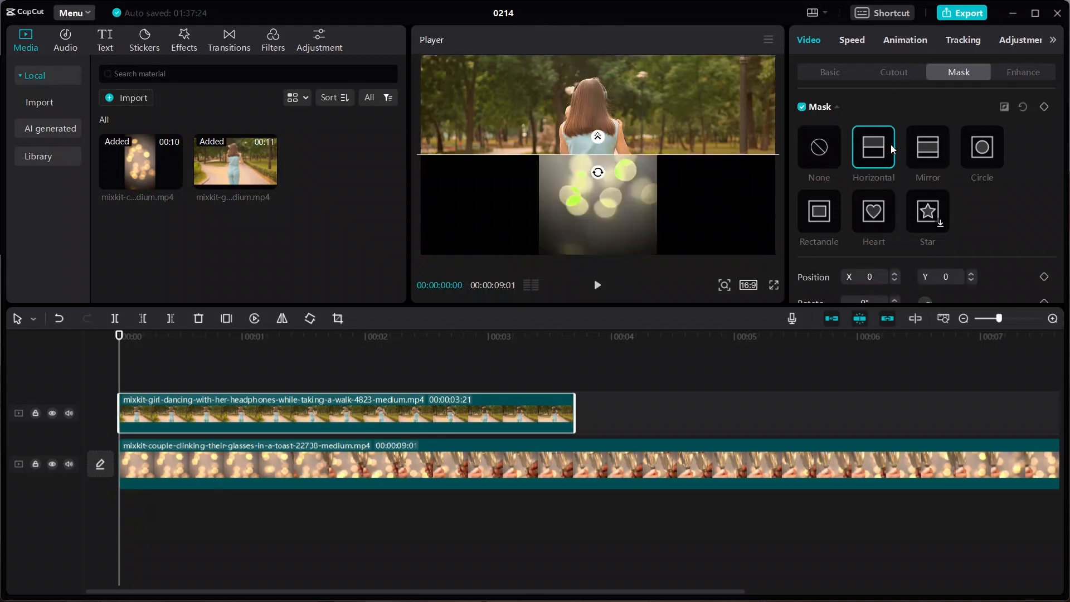
left_click_drag(598, 173, 518, 163)
left_click_drag(598, 183, 785, 181)
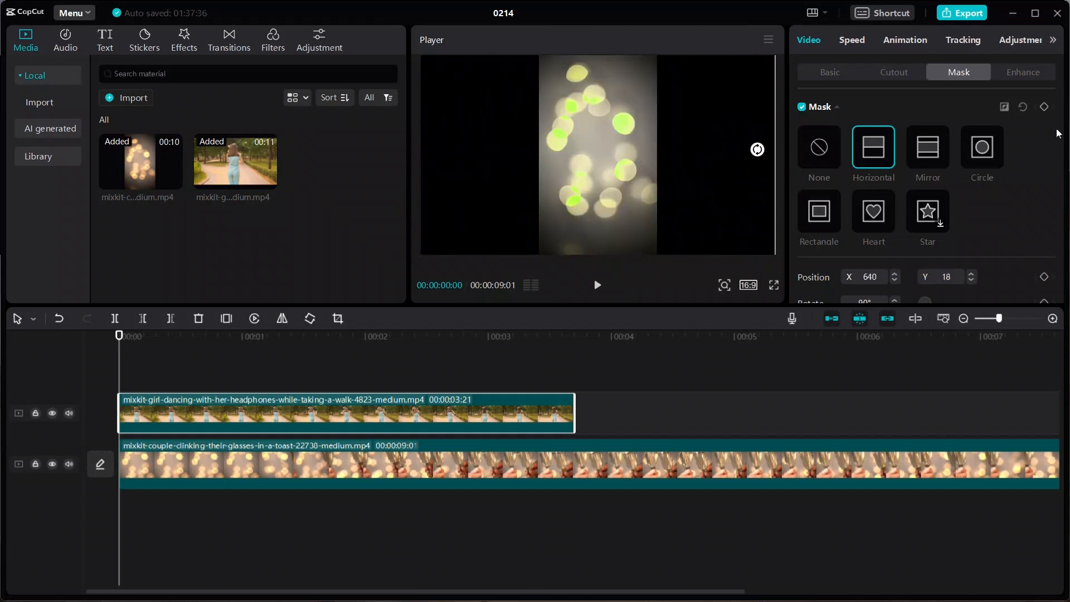
left_click(1044, 107)
At 00:00:00:27, keyframe the girl clip's mask at X -640, Y 0 and play back the reveal from the start.
left_click_drag(118, 336, 231, 358)
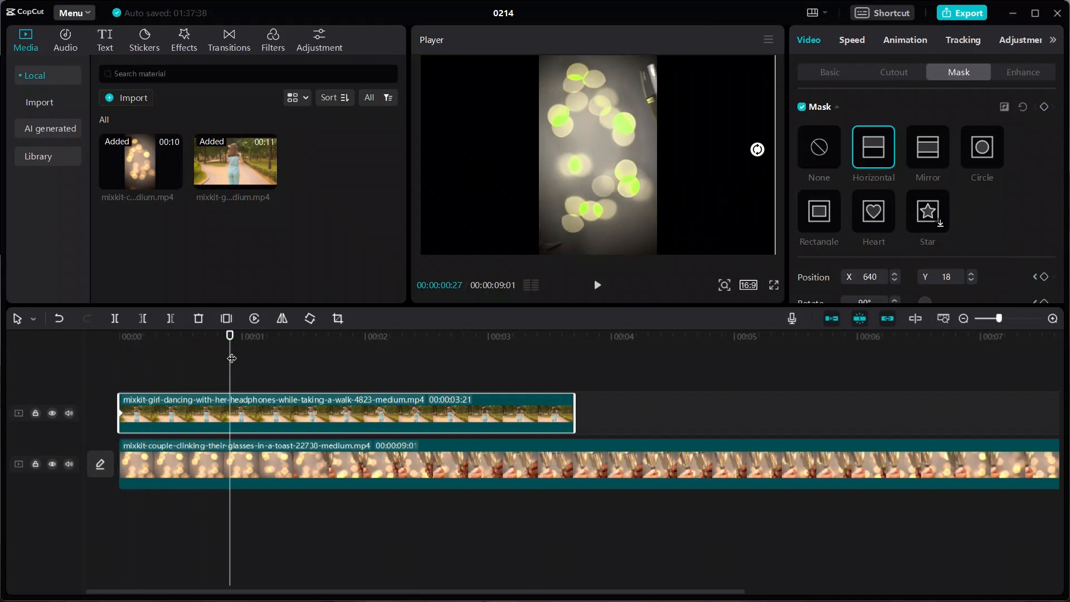
left_click(1044, 107)
mouse_move(778, 161)
left_mouse_down()
mouse_move(759, 153)
mouse_move(502, 172)
mouse_move(410, 163)
left_mouse_up()
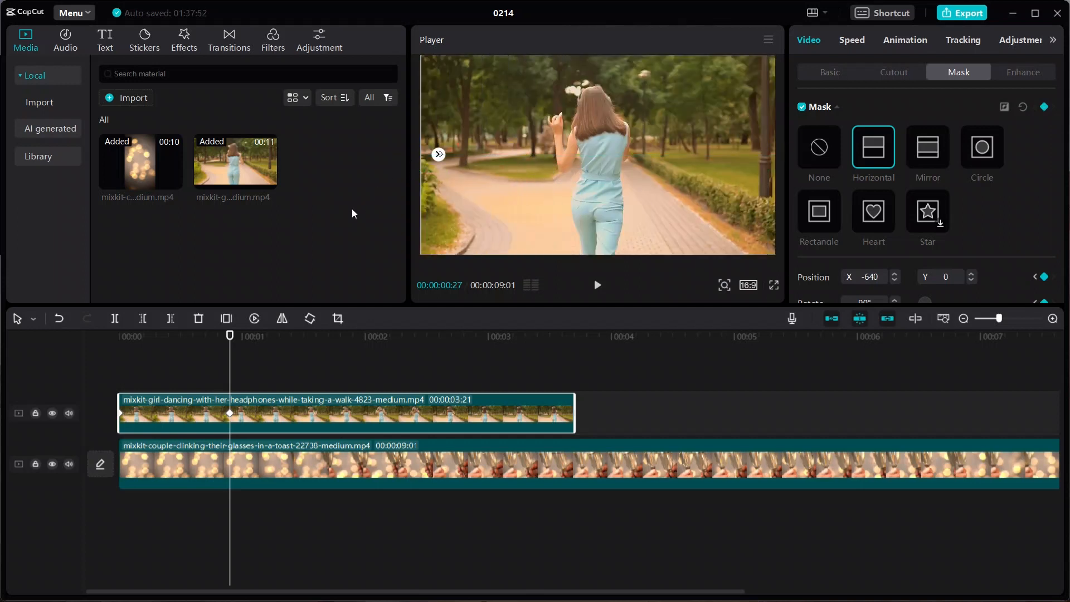
left_click_drag(230, 335, 84, 367)
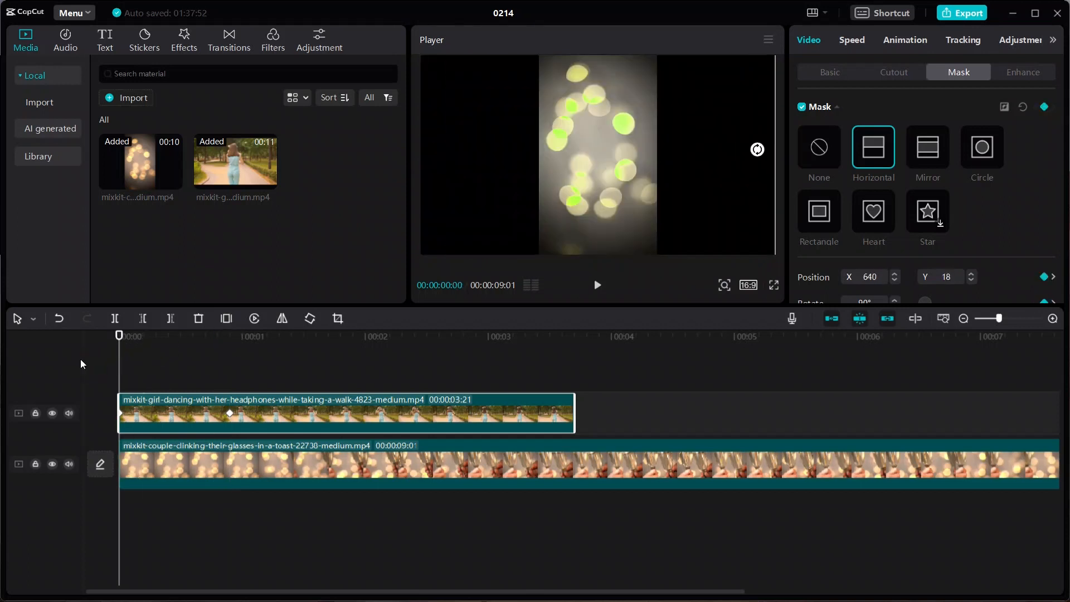
key("space")
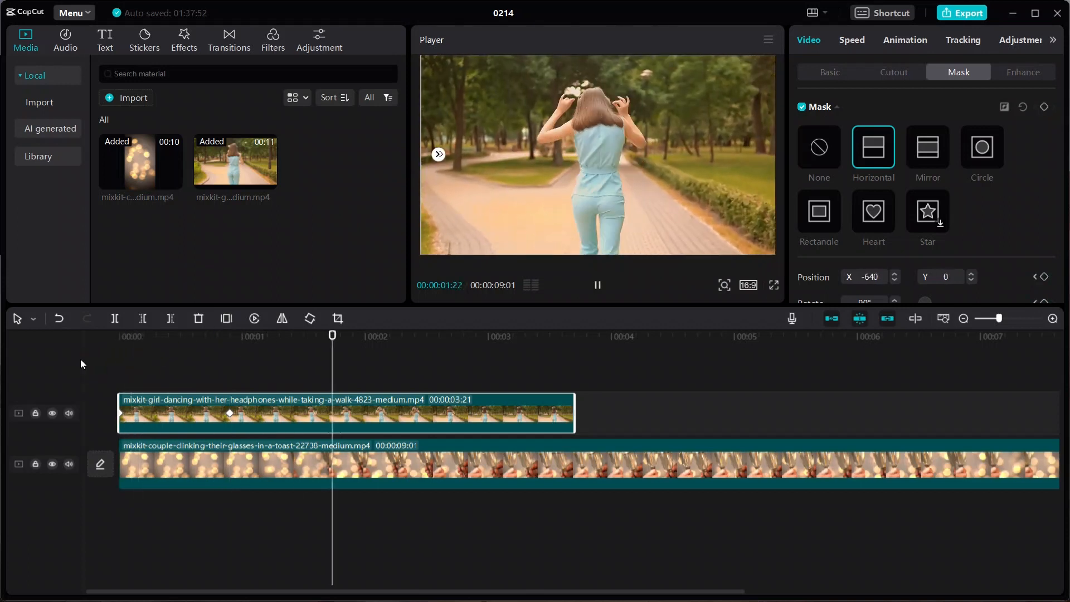
key("space")
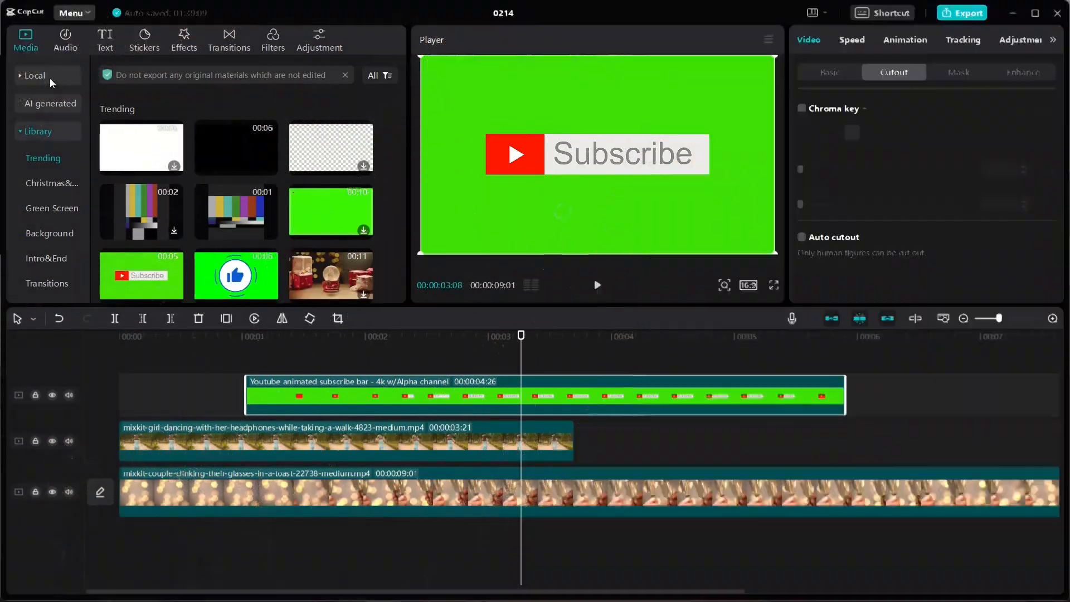
Scale down the subscribe bar clip, key out its green background with Chroma key at strength 100, and move it lower in the frame.
left_click(49, 78)
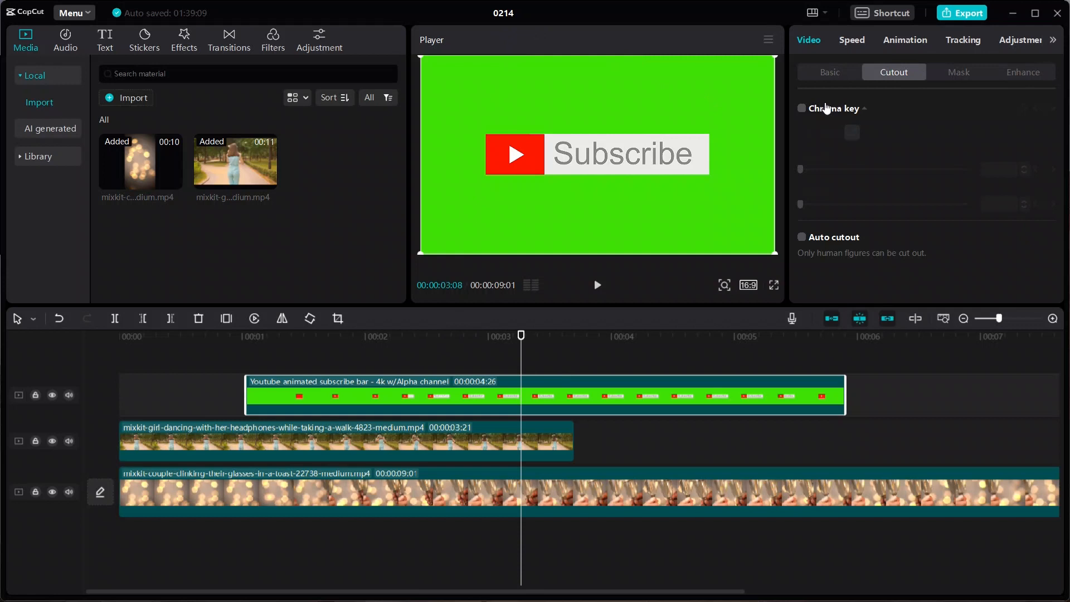
left_click(806, 108)
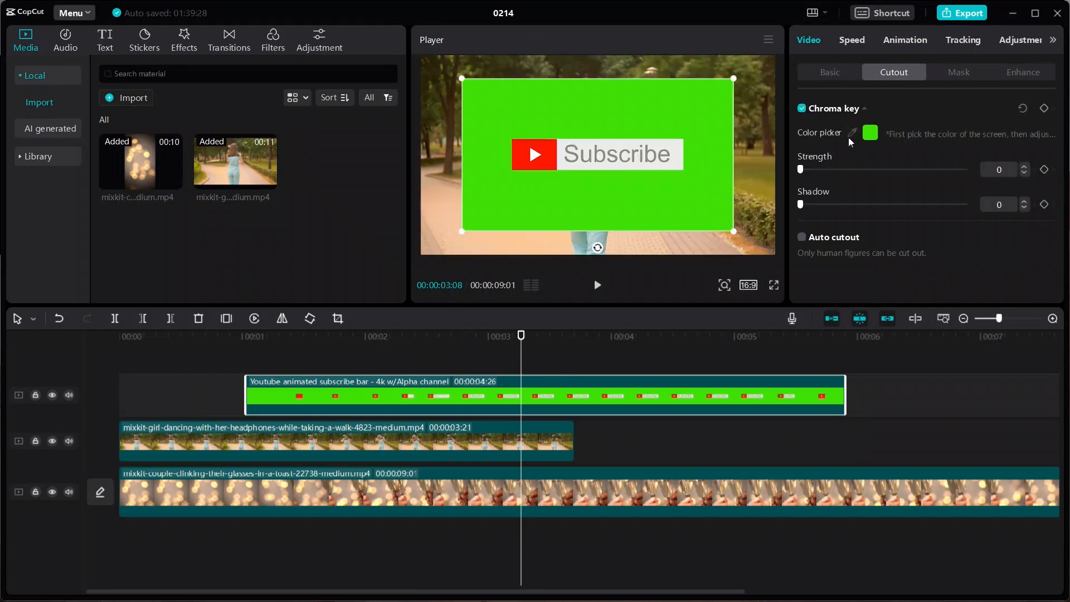
left_click(850, 132)
left_click(677, 198)
left_click_drag(802, 173, 982, 186)
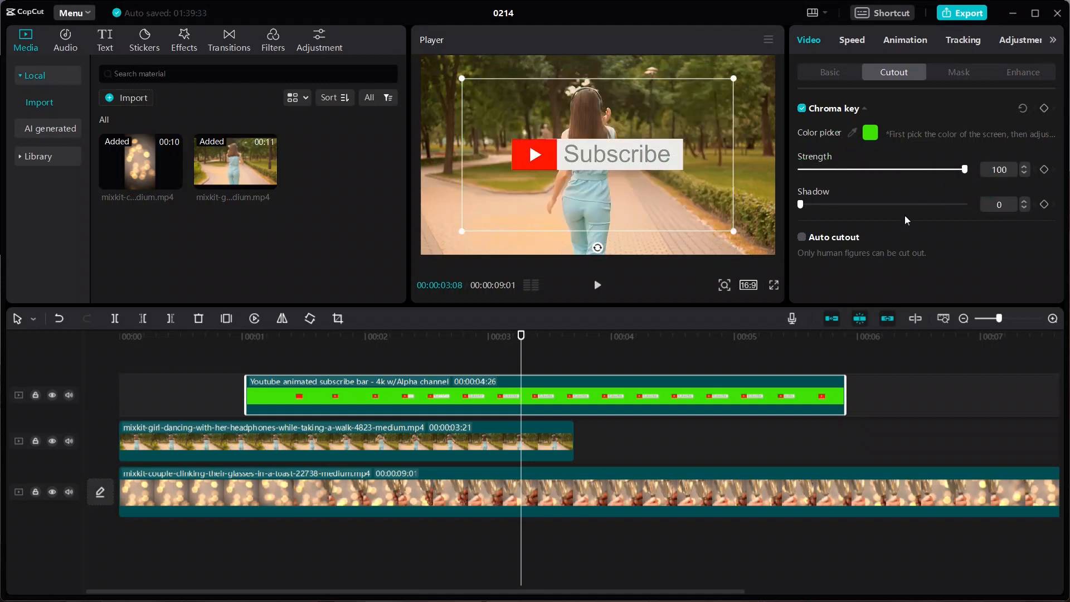
left_click_drag(659, 175, 657, 217)
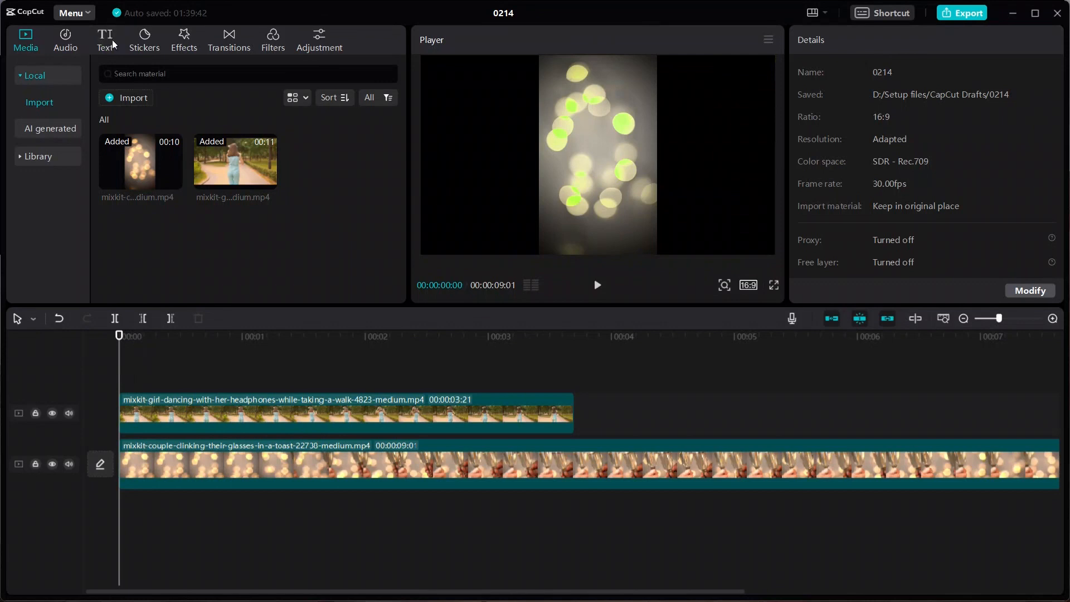
Add a default text clip at the start of the timeline and shorten it to about 1.8 seconds.
left_click(112, 39)
mouse_move(149, 128)
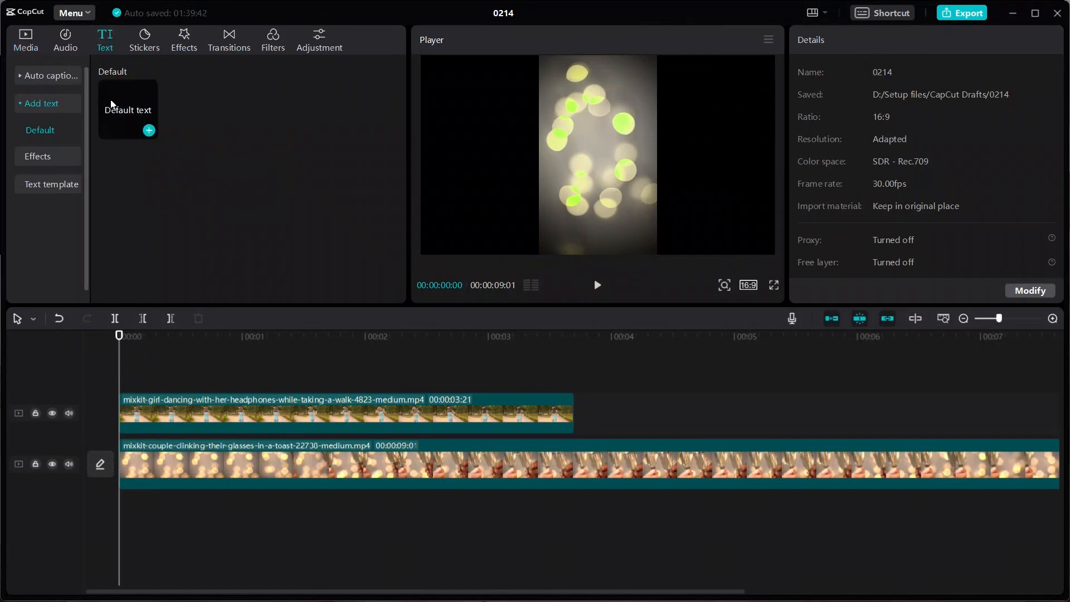
left_click(149, 131)
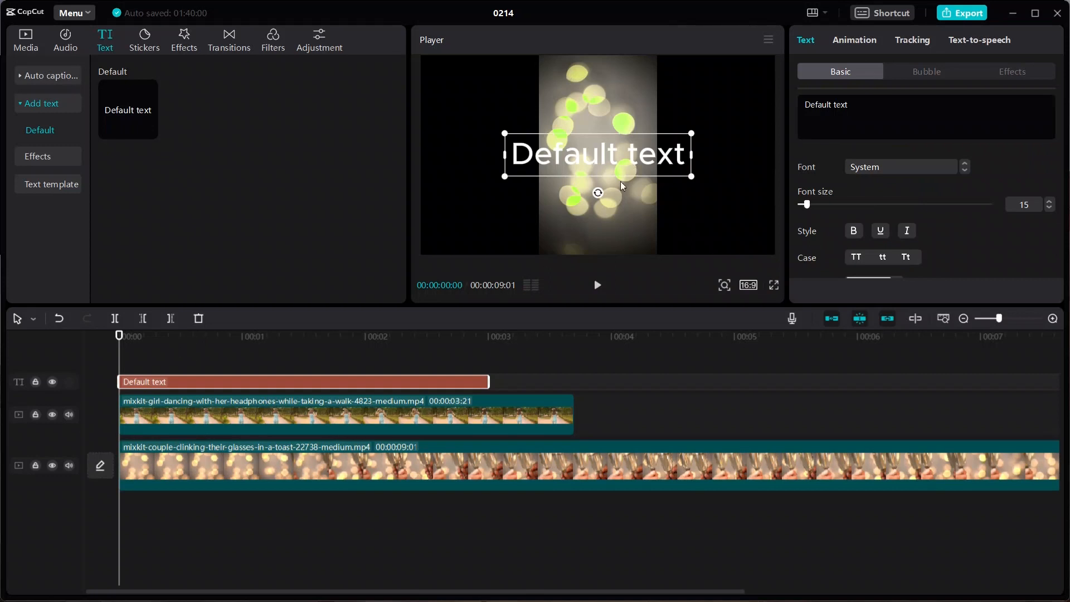
left_click_drag(487, 377, 334, 384)
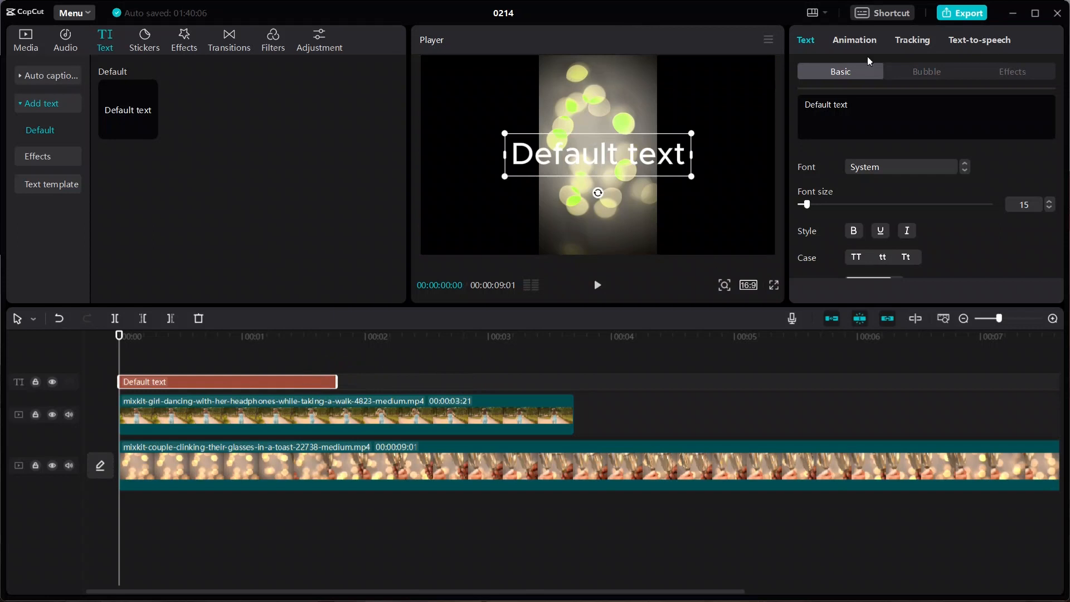
Replace the text clip's default wording with "type".
left_click_drag(850, 105, 775, 106)
type("ty")
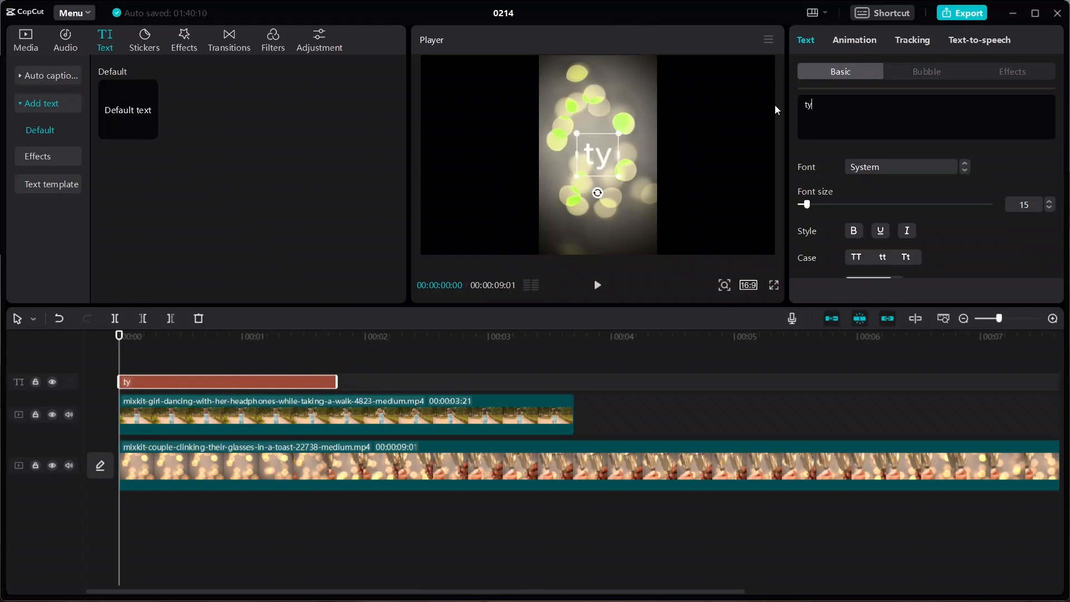
key("ctrl+z")
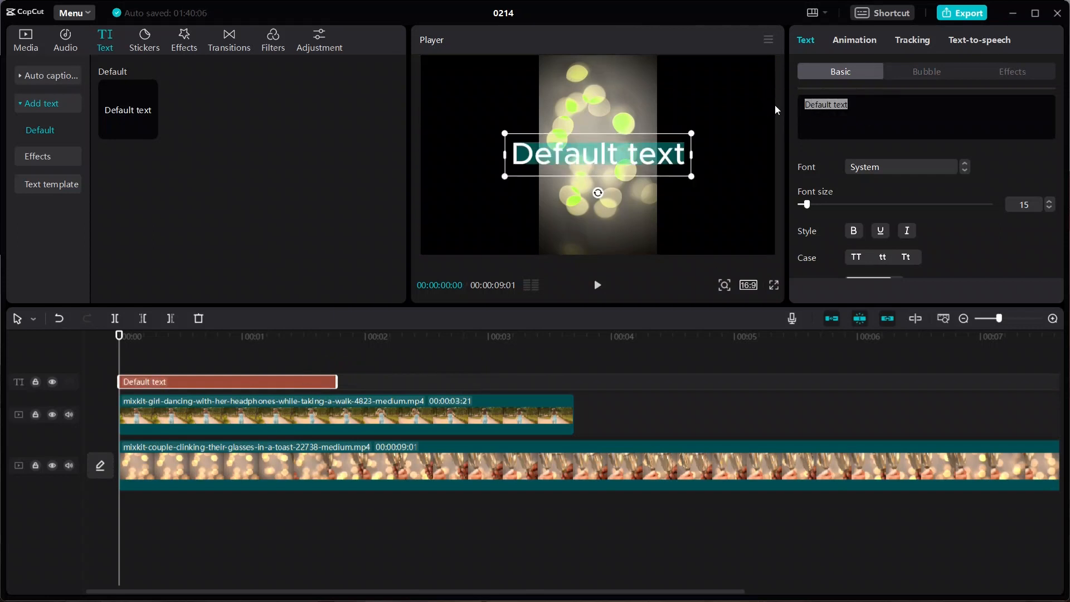
type("type")
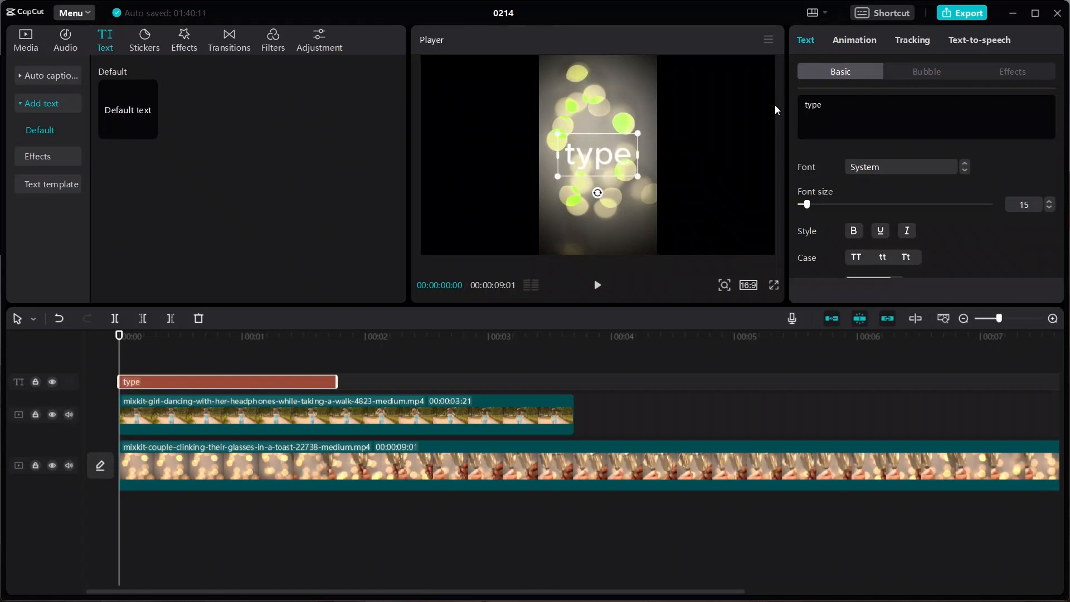
Set the text's font to Resolve and its font size to 32.
left_click(913, 169)
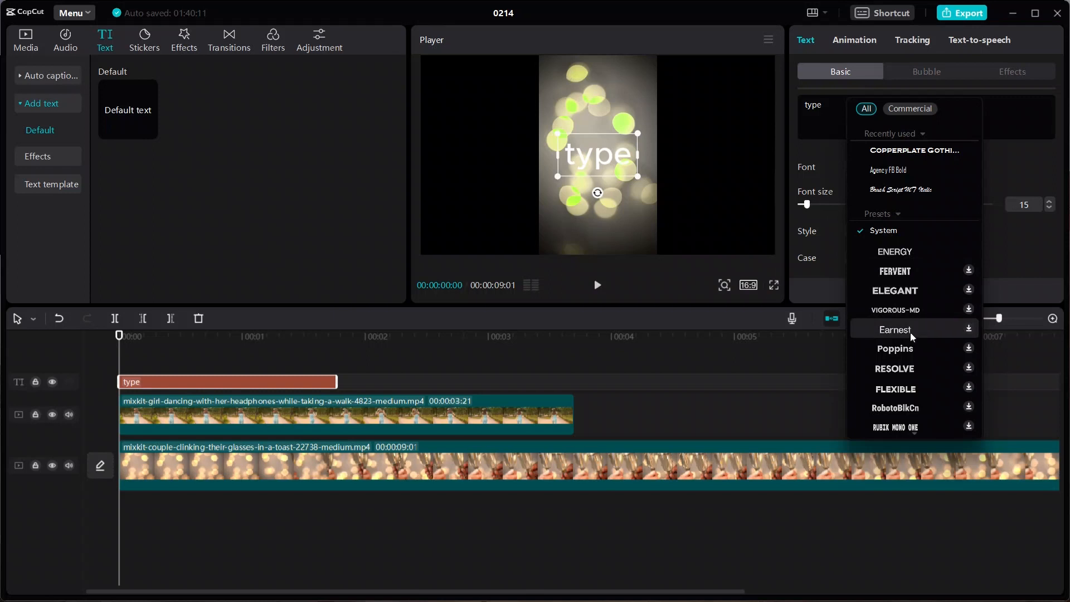
left_click(911, 334)
left_click(910, 369)
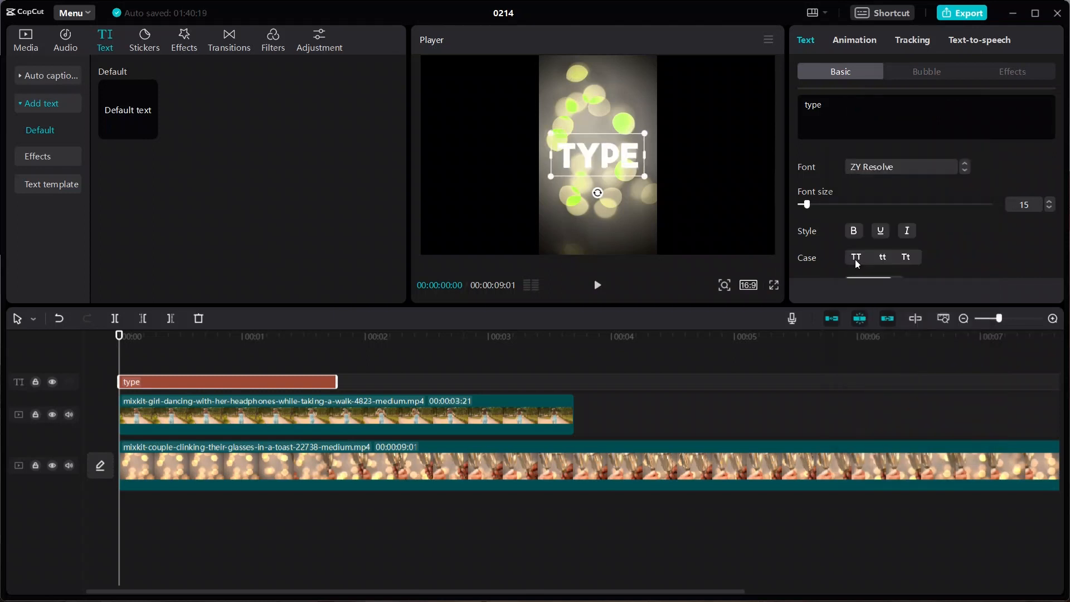
left_click_drag(808, 205, 821, 206)
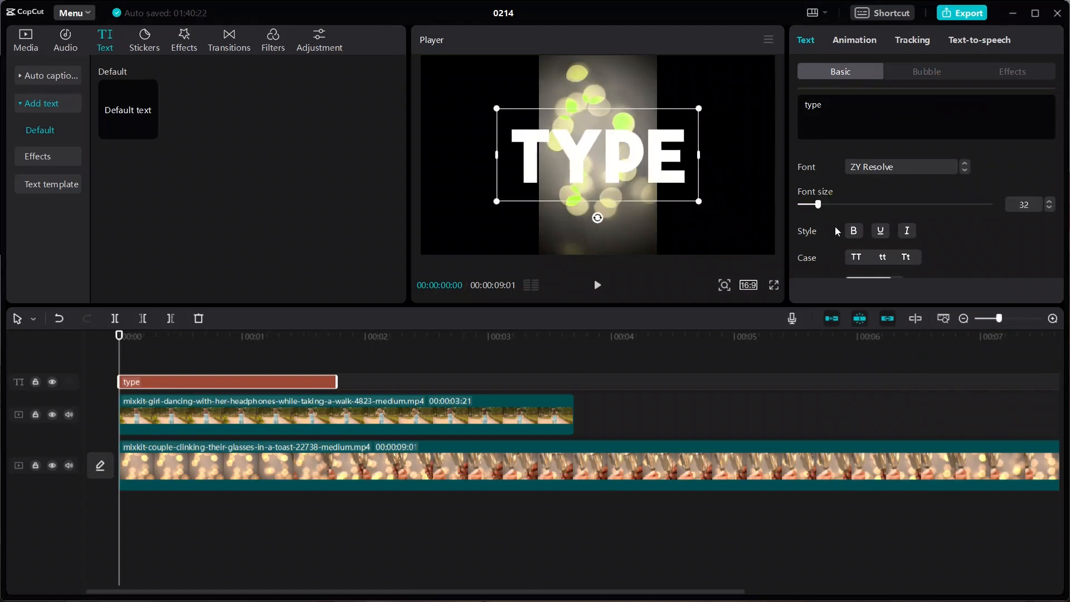
Apply the preset style with black letters and a white outline to the text, and set its opacity to 97%.
scroll(836, 231, "down", 1)
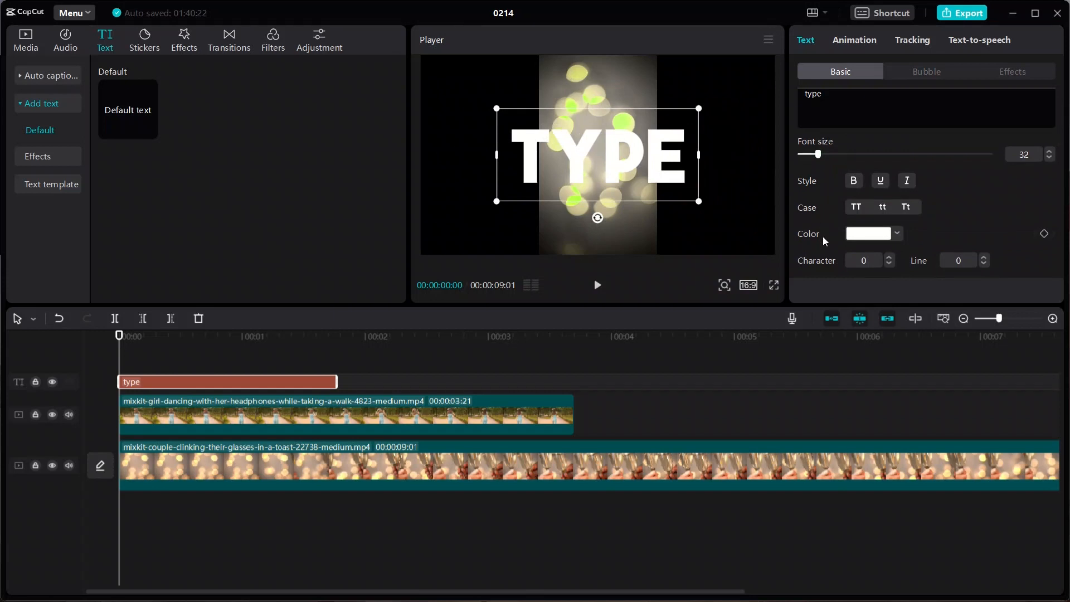
scroll(822, 236, "down", 1)
scroll(823, 236, "down", 1)
scroll(822, 236, "down", 1)
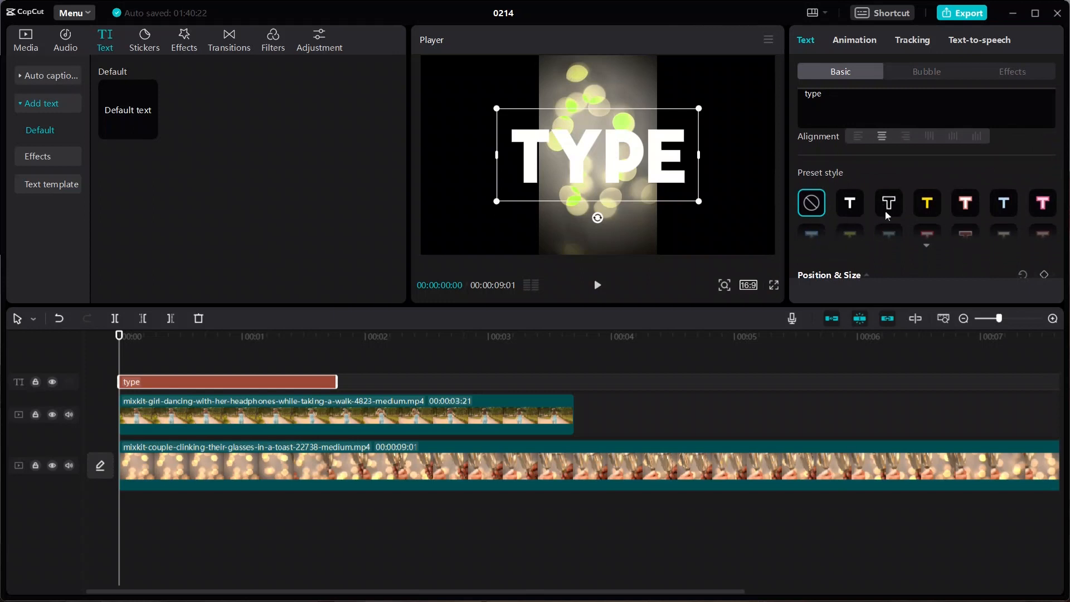
left_click(889, 203)
scroll(853, 205, "down", 2)
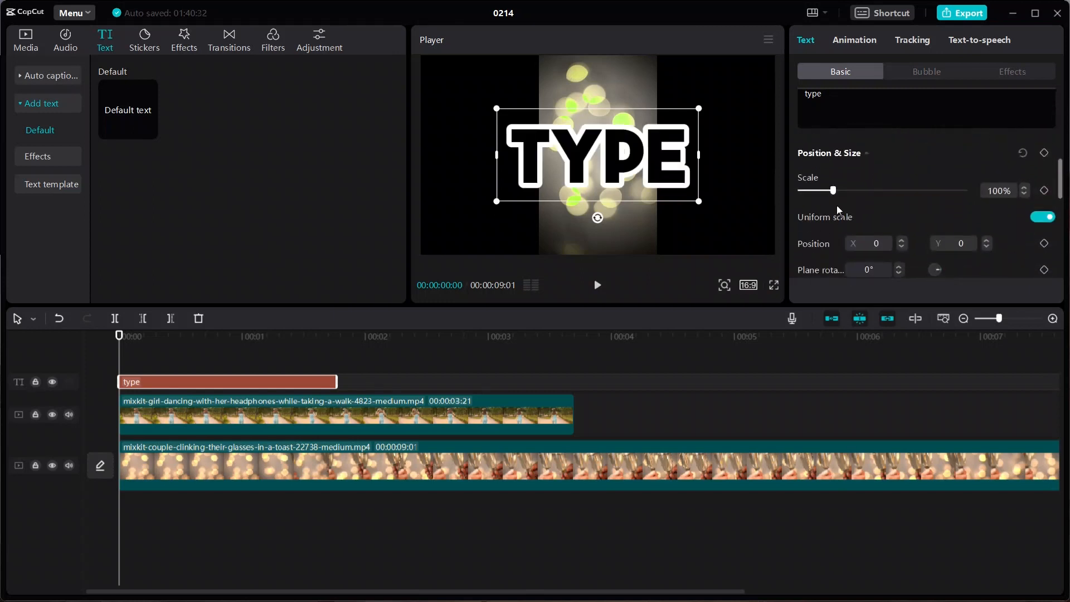
scroll(837, 192, "up", 1)
scroll(837, 192, "down", 3)
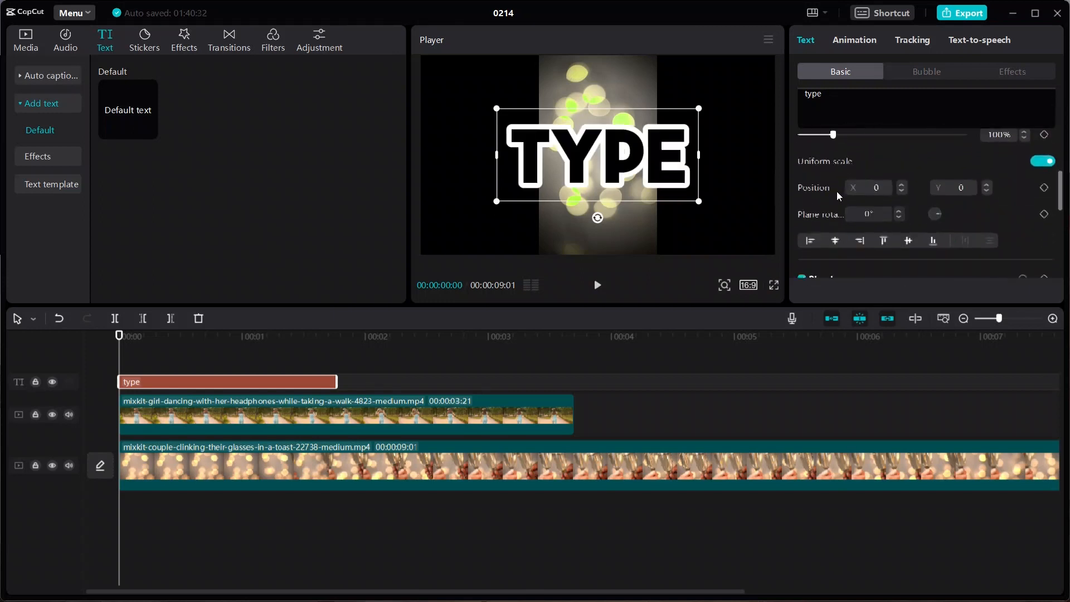
mouse_move(963, 235)
left_mouse_down()
mouse_move(907, 231)
mouse_move(959, 237)
left_mouse_up()
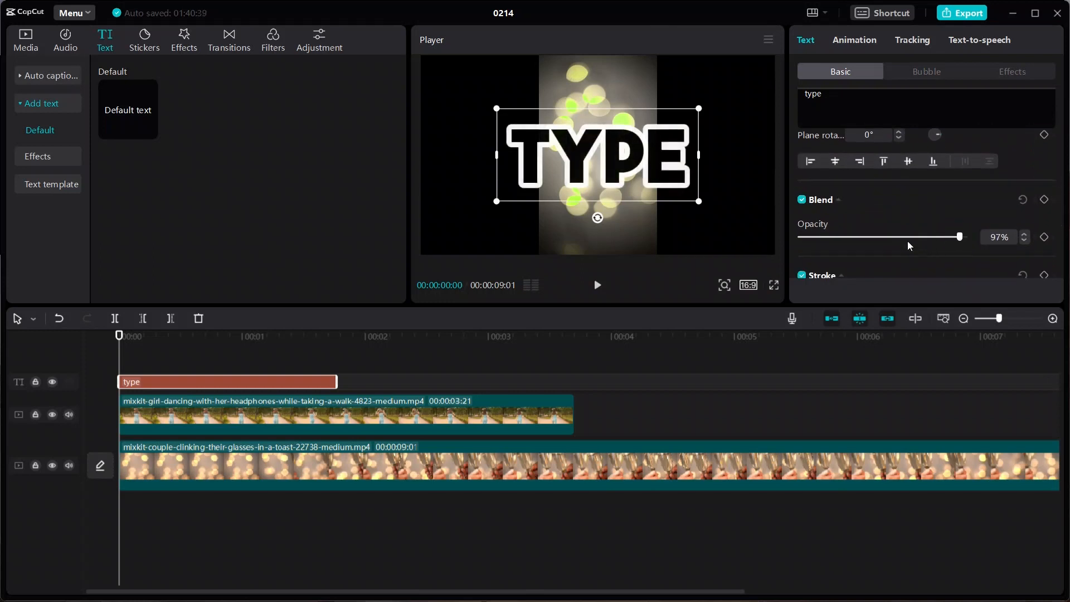
Turn the text's stroke off and on again so it uses black, and scale the text down to about the portrait video's width.
scroll(907, 240, "down", 3)
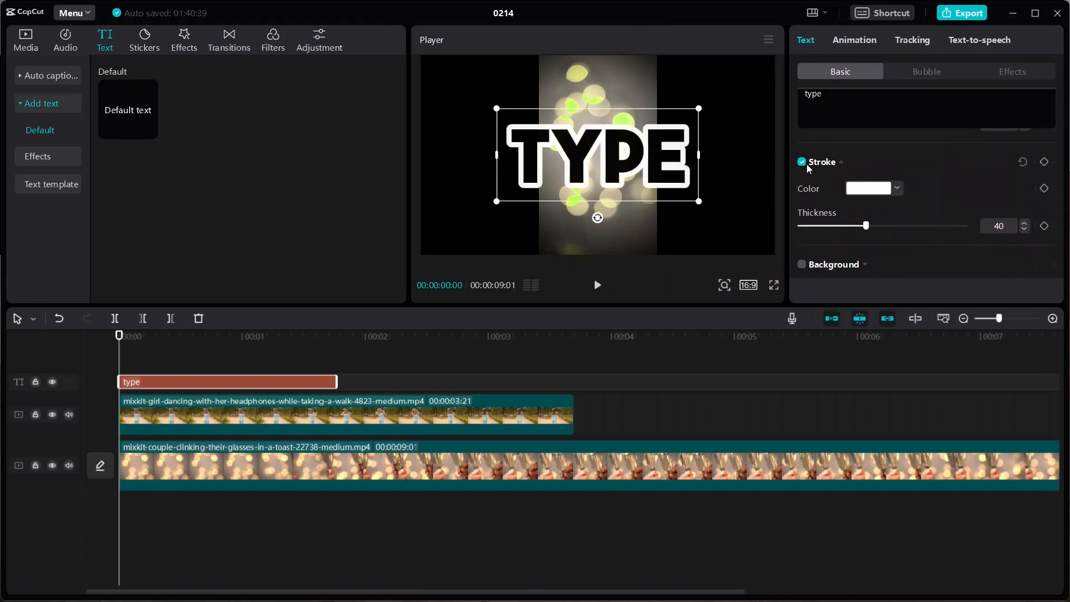
left_click(804, 165)
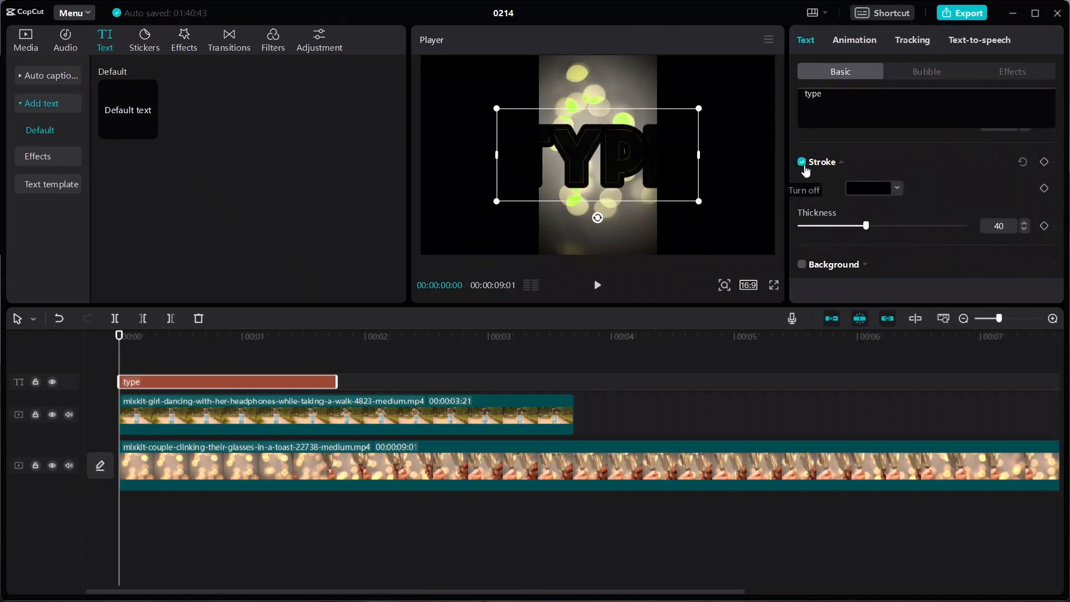
left_click(802, 164)
left_click(803, 164)
mouse_move(700, 202)
left_mouse_down()
mouse_move(633, 174)
mouse_move(658, 182)
left_mouse_up()
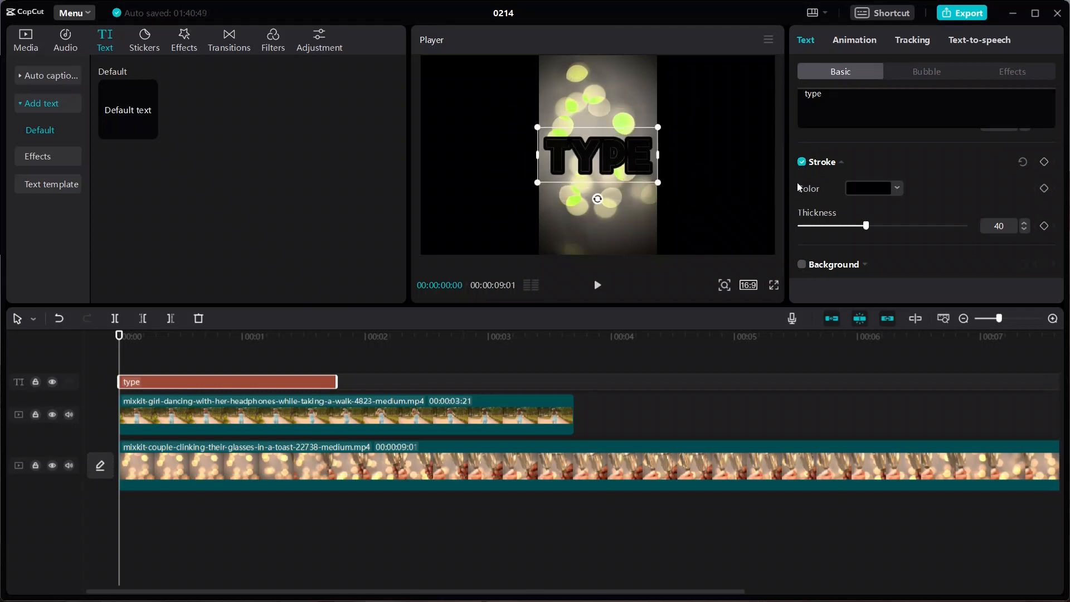
Enable a background behind the text, using the second background style with a light pink color.
scroll(815, 225, "down", 2)
left_click(801, 215)
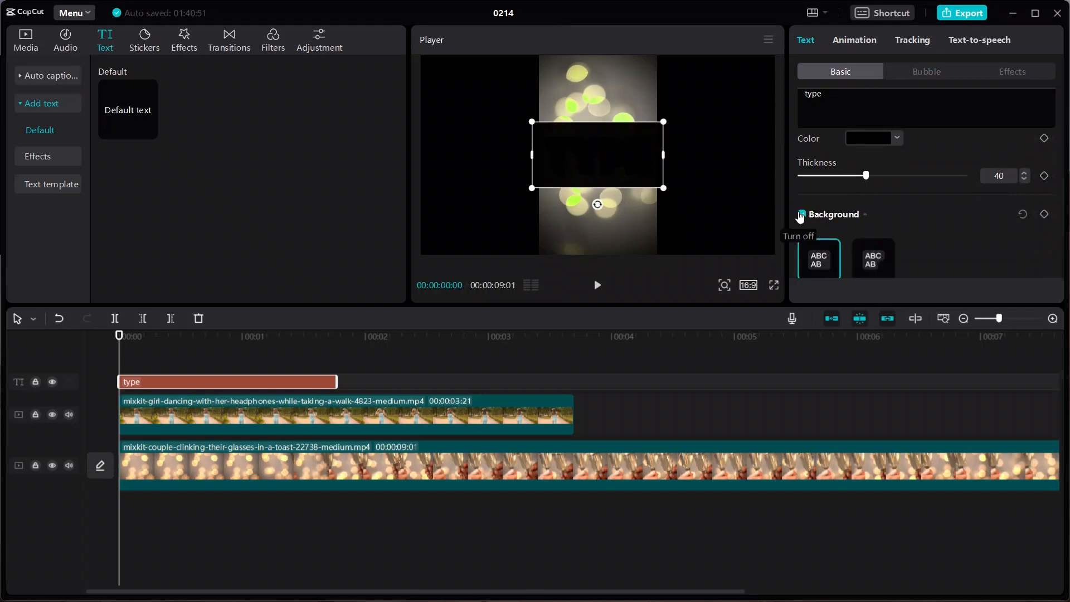
scroll(831, 216, "down", 2)
left_click(875, 220)
left_click(882, 250)
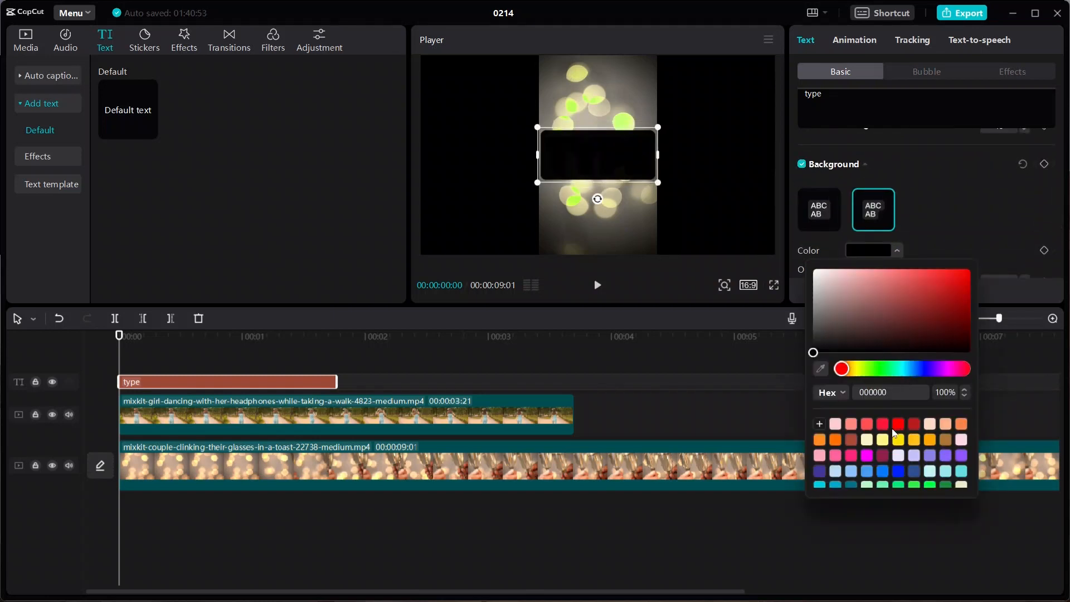
left_click(835, 425)
left_click(921, 227)
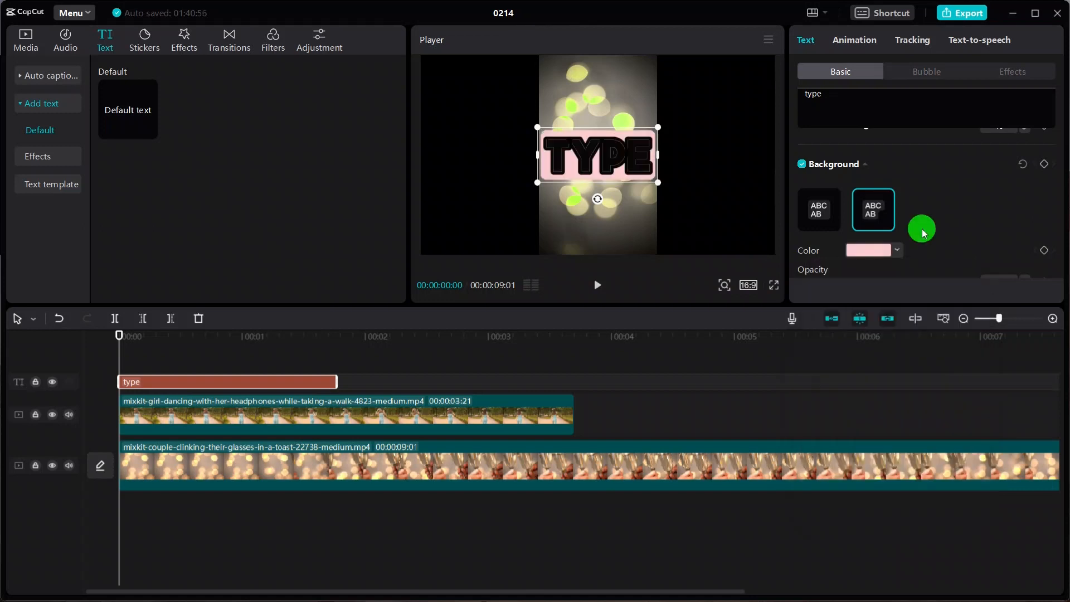
Try the Glow and Shadow settings on the text and turn both off again.
scroll(859, 258, "down", 6)
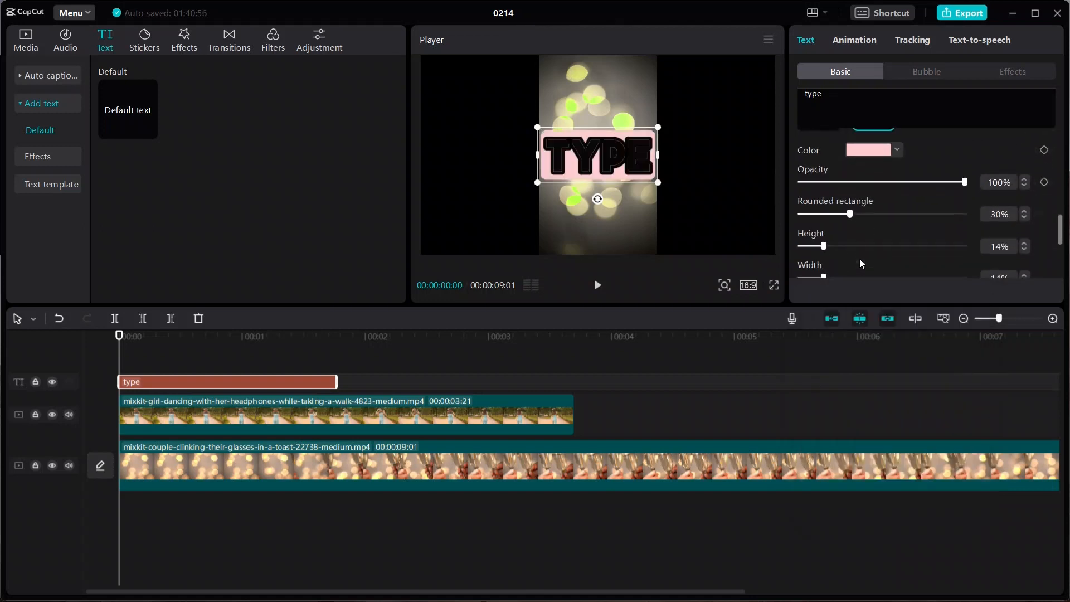
scroll(859, 259, "down", 3)
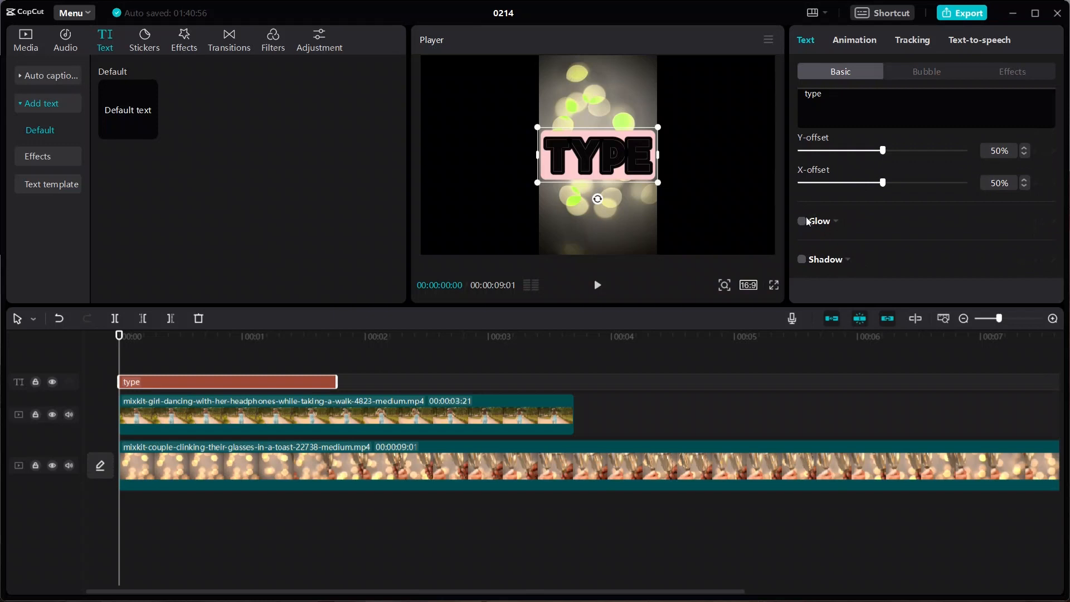
left_click(803, 221)
scroll(805, 222, "down", 2)
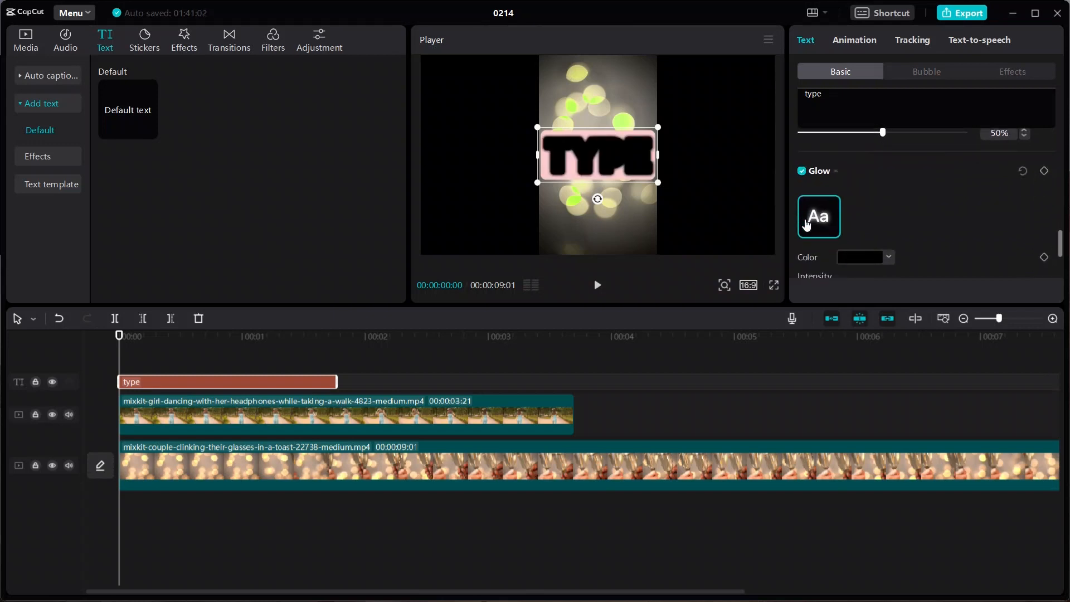
left_click(802, 171)
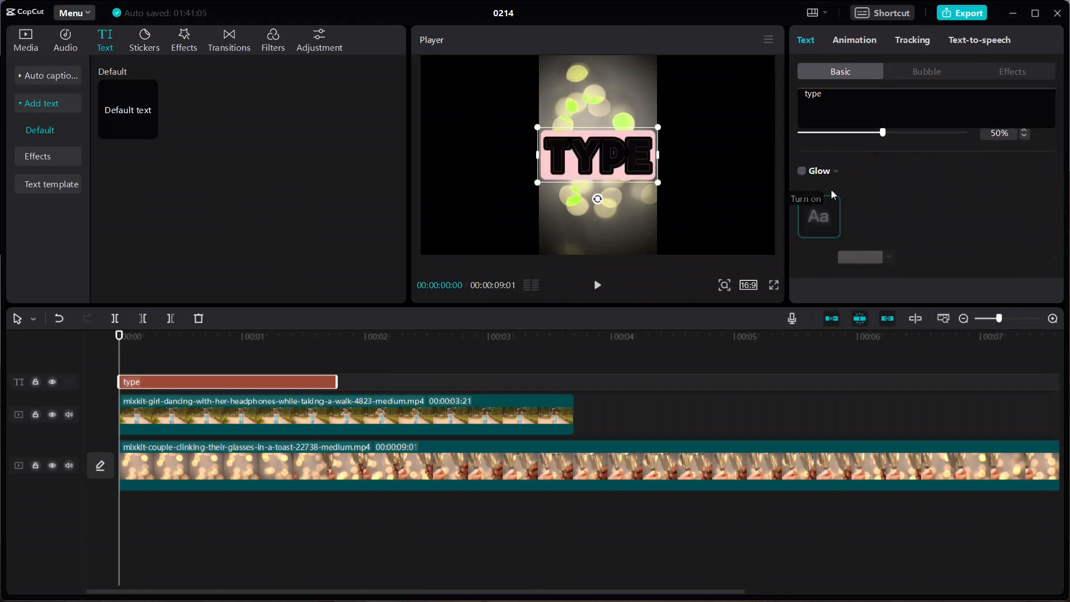
scroll(839, 194, "down", 2)
scroll(840, 195, "down", 3)
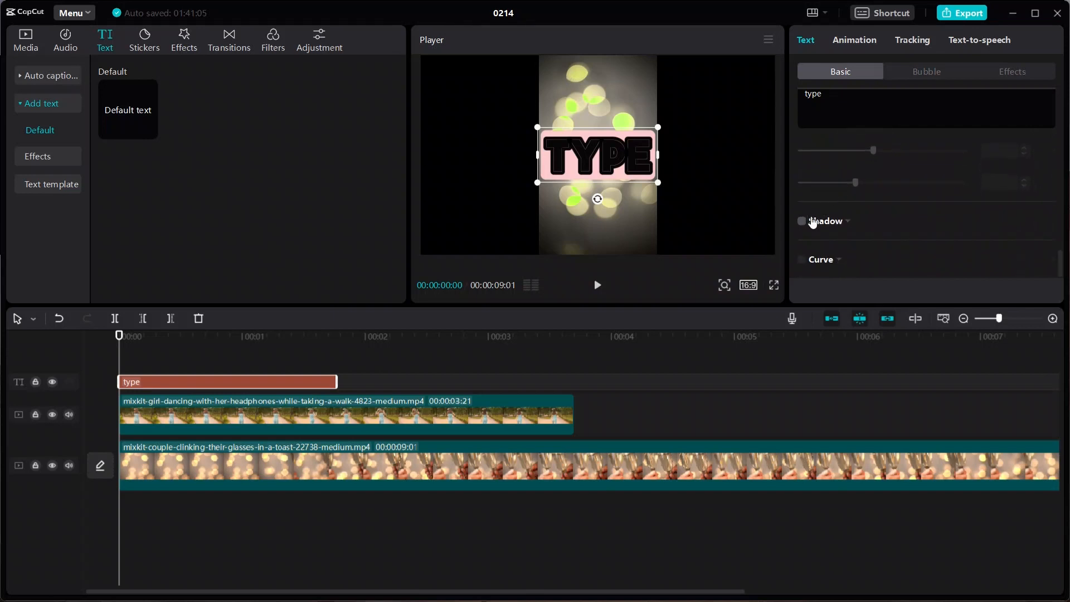
left_click(802, 220)
left_click(802, 220)
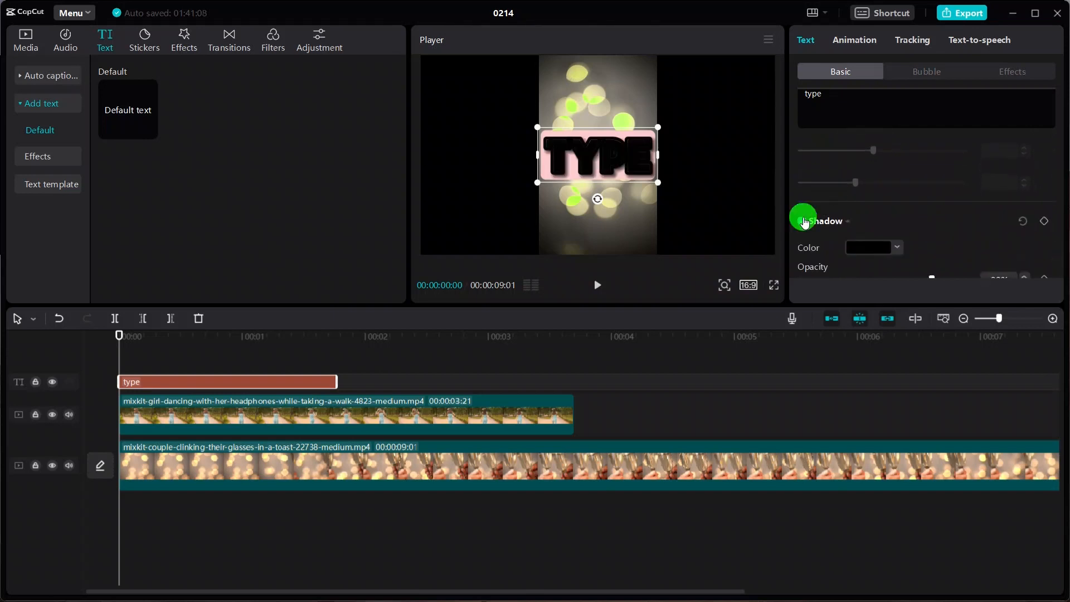
Browse the Bubble and Effects presets available for the text.
left_click(928, 73)
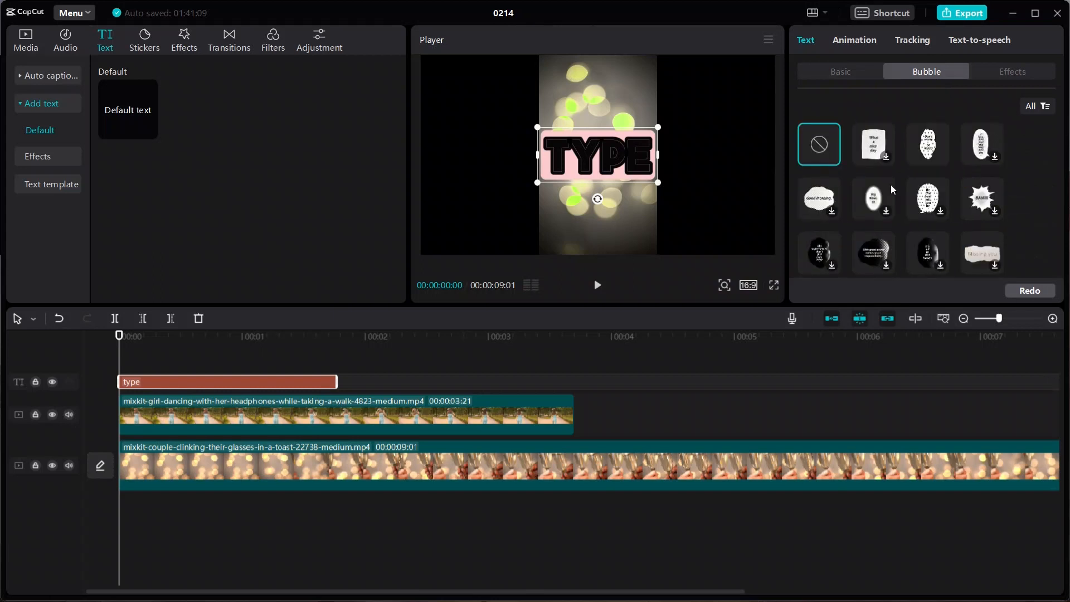
left_click(1005, 73)
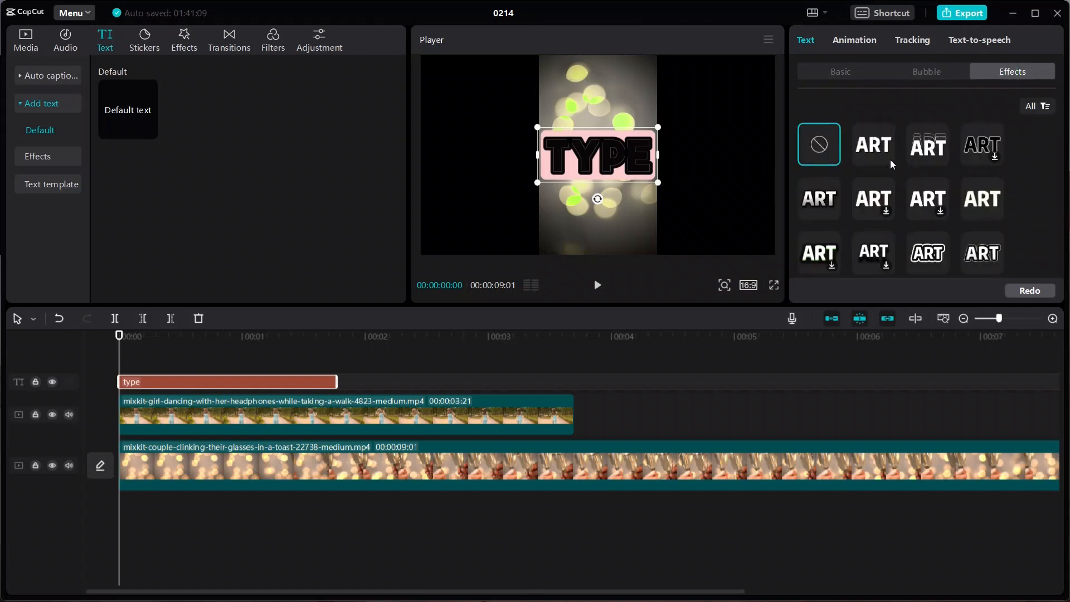
scroll(890, 162, "down", 3)
scroll(891, 160, "down", 2)
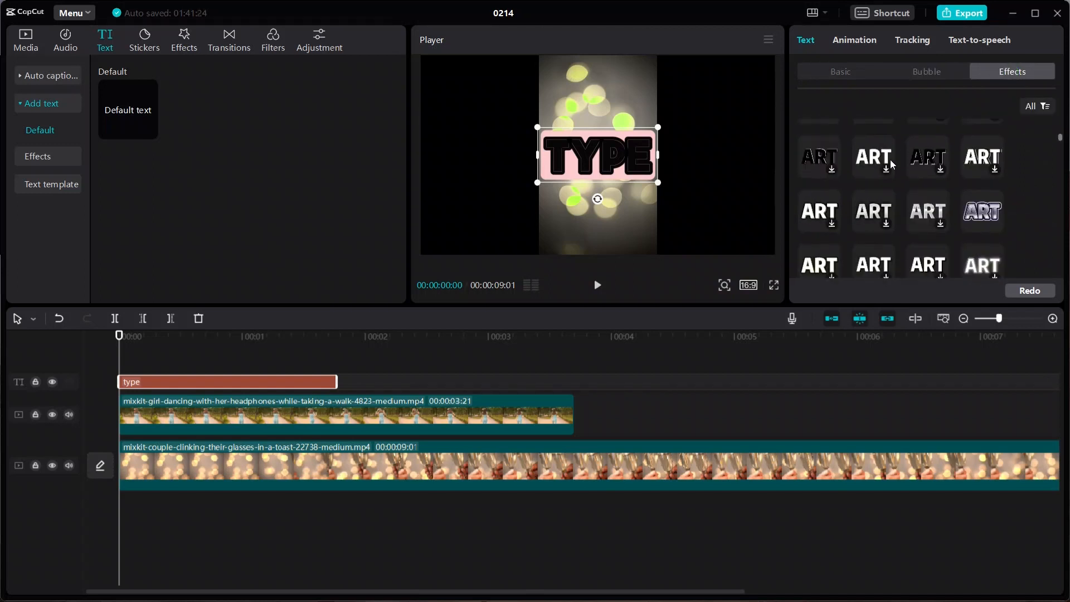
scroll(891, 160, "up", 3)
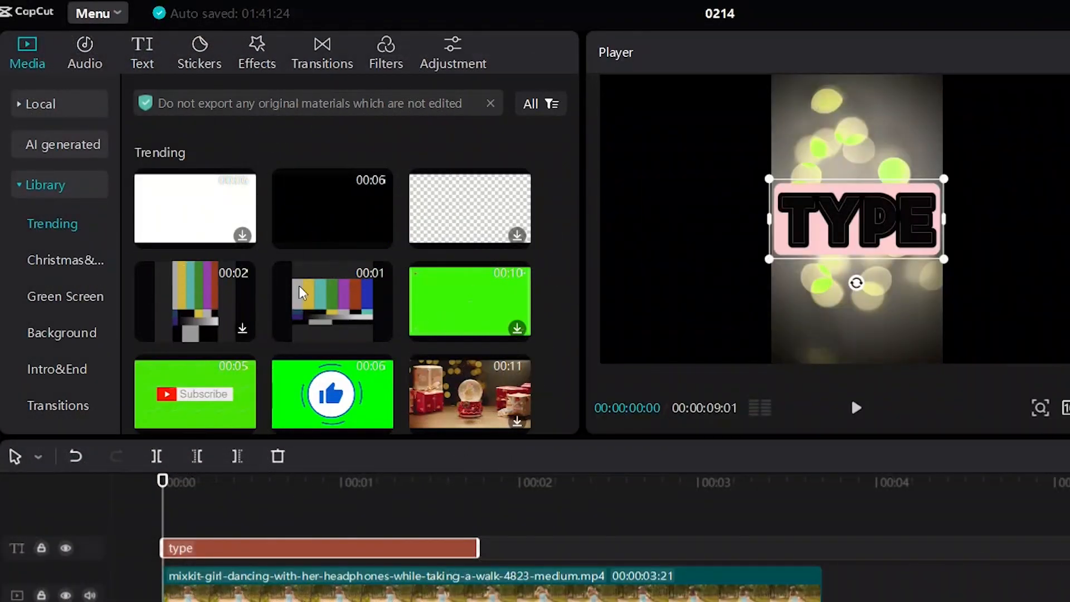
Browse the Trending stock clips in the media library.
scroll(346, 262, "down", 2)
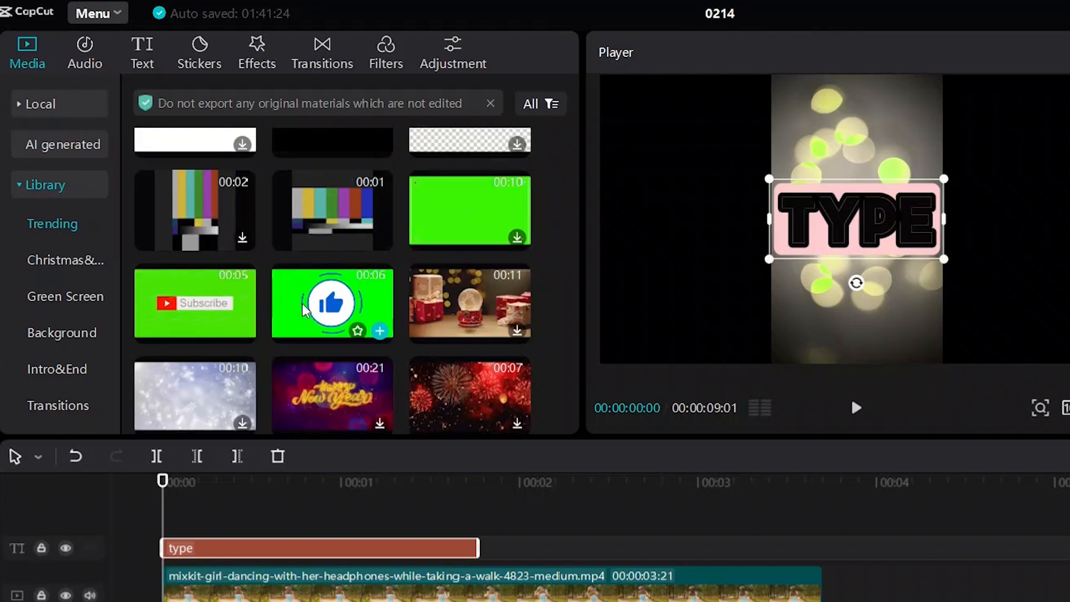
scroll(326, 308, "down", 10)
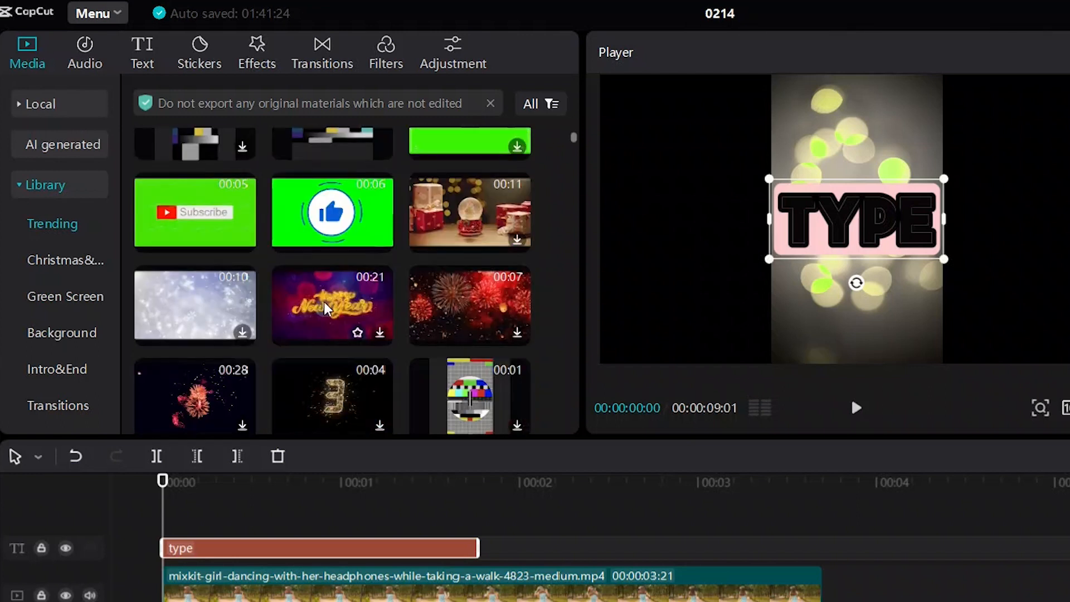
scroll(330, 312, "down", 8)
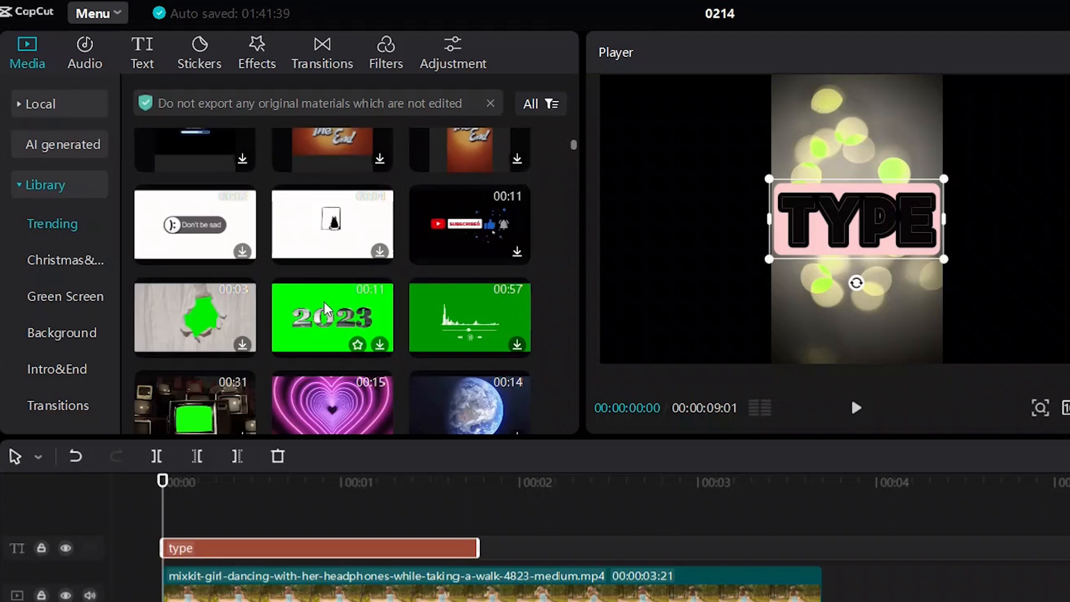
scroll(330, 316, "down", 4)
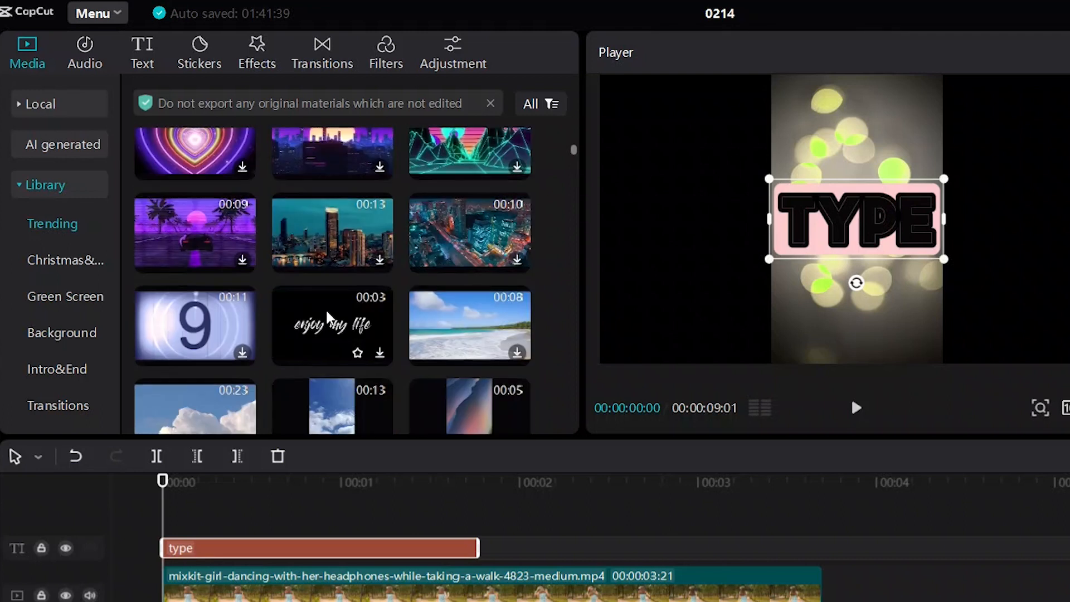
scroll(330, 317, "down", 2)
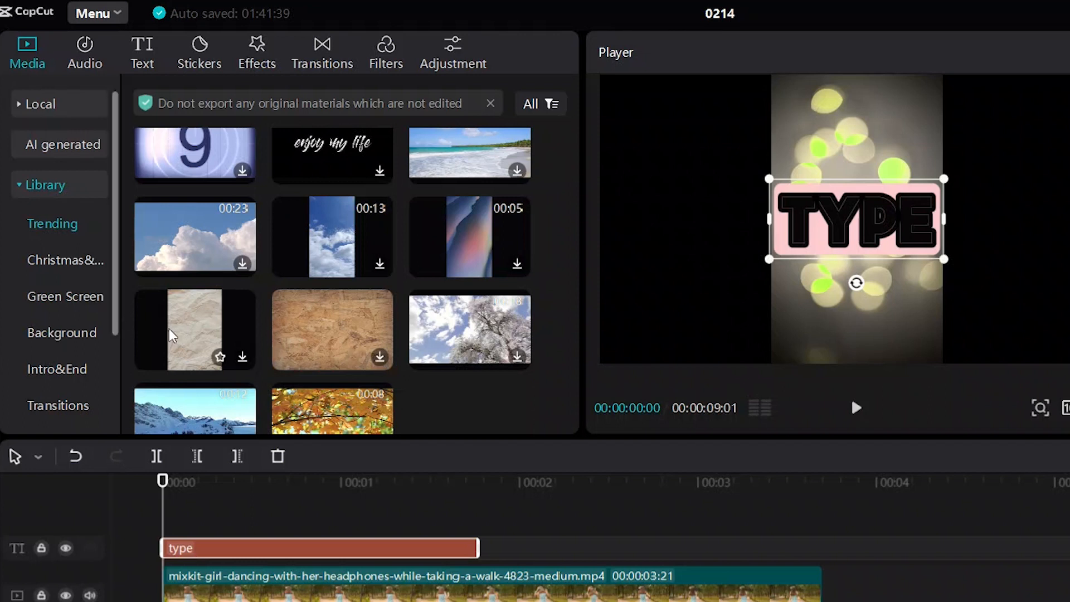
Browse the Christmas, Green Screen and Background stock clips in the media library.
scroll(426, 299, "down", 3)
scroll(425, 298, "down", 10)
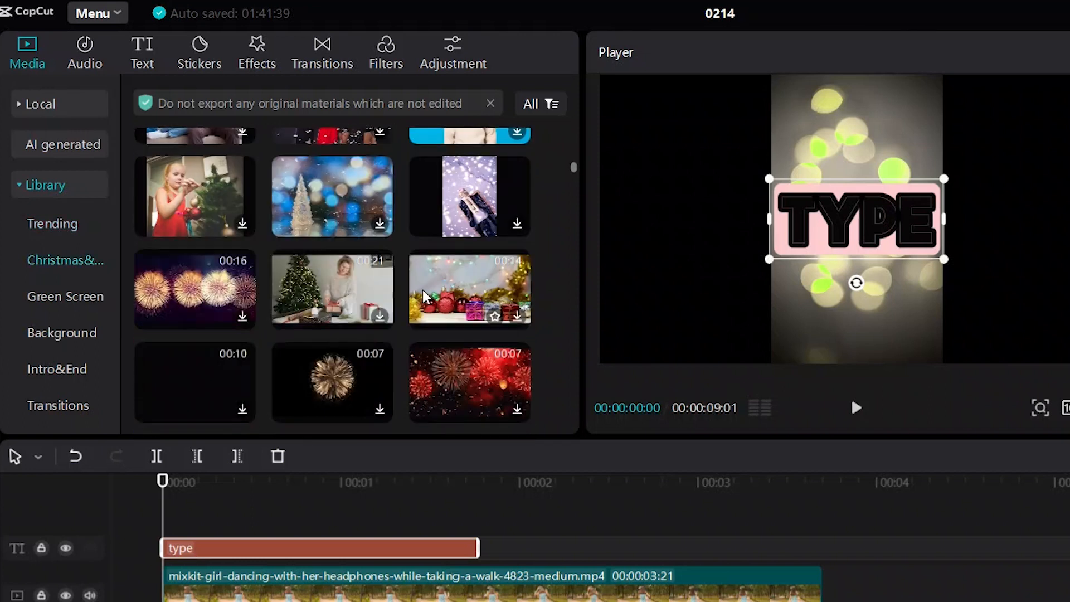
scroll(427, 296, "down", 10)
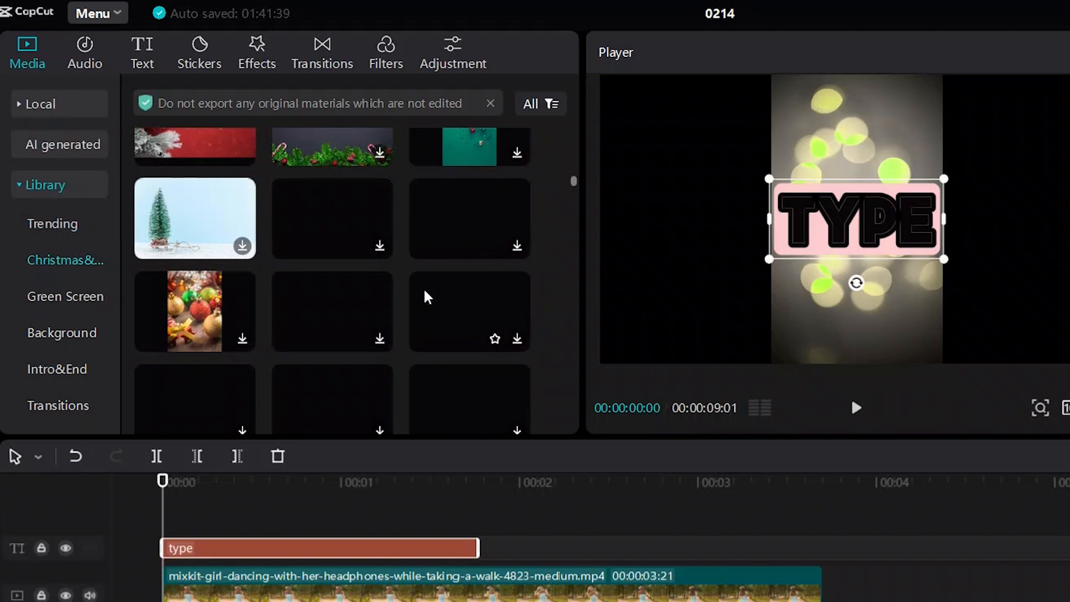
scroll(427, 301, "down", 3)
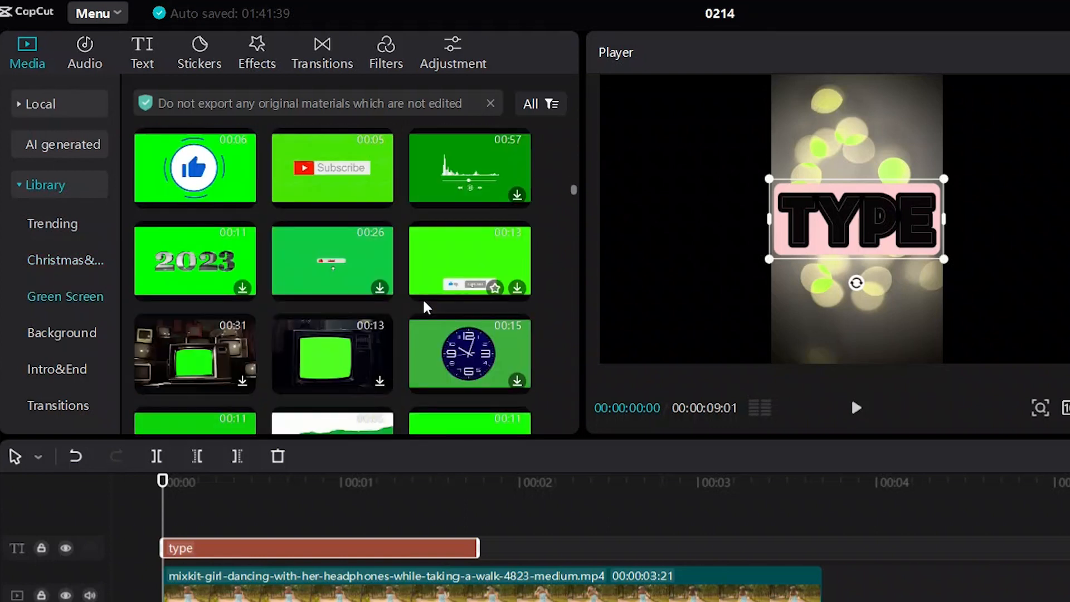
scroll(388, 308, "down", 10)
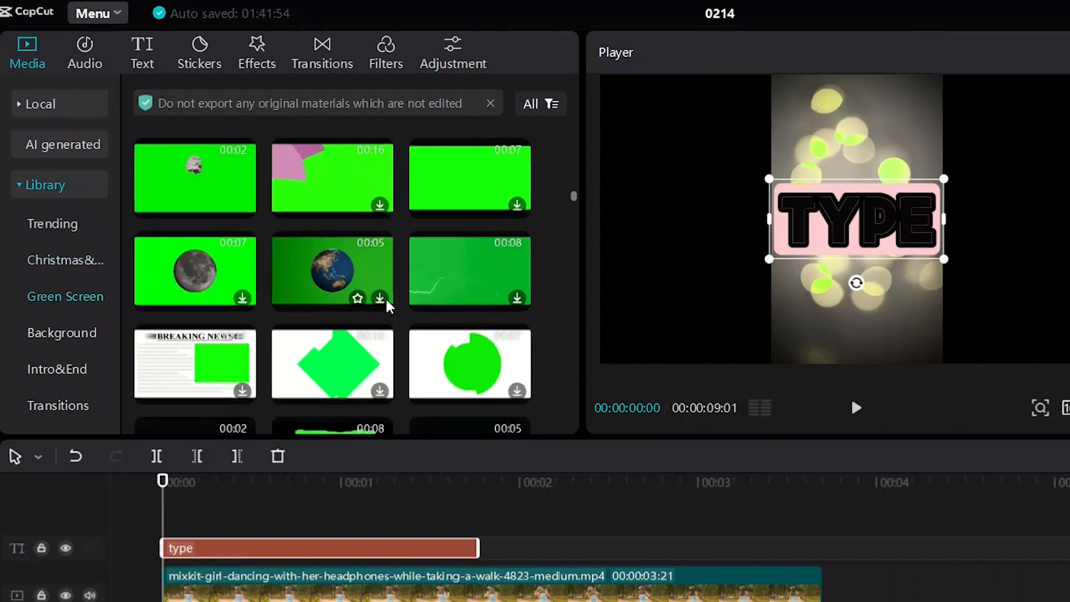
scroll(389, 308, "down", 8)
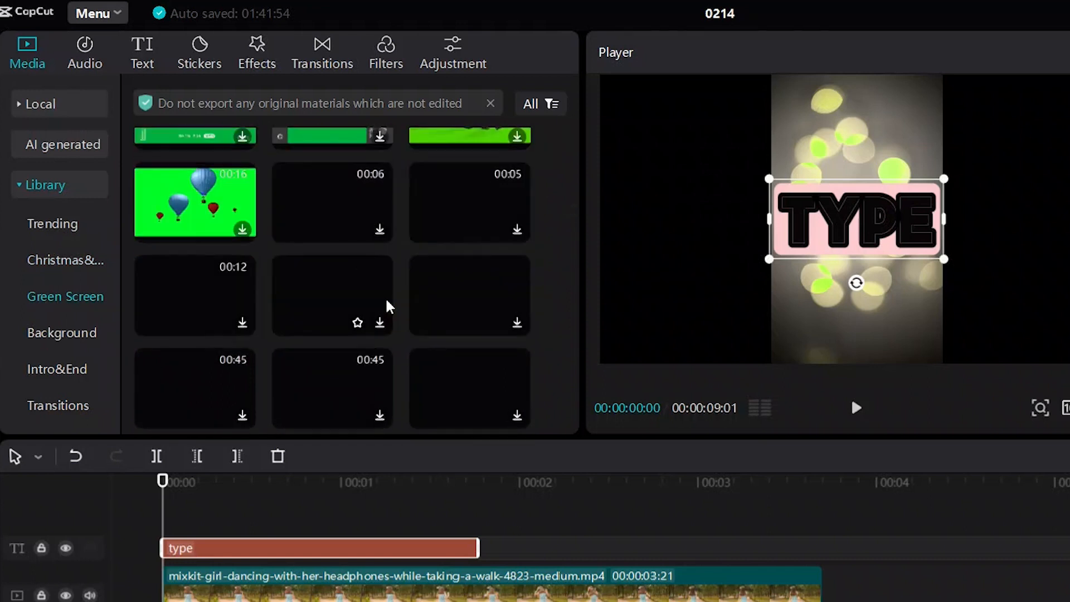
scroll(389, 307, "down", 10)
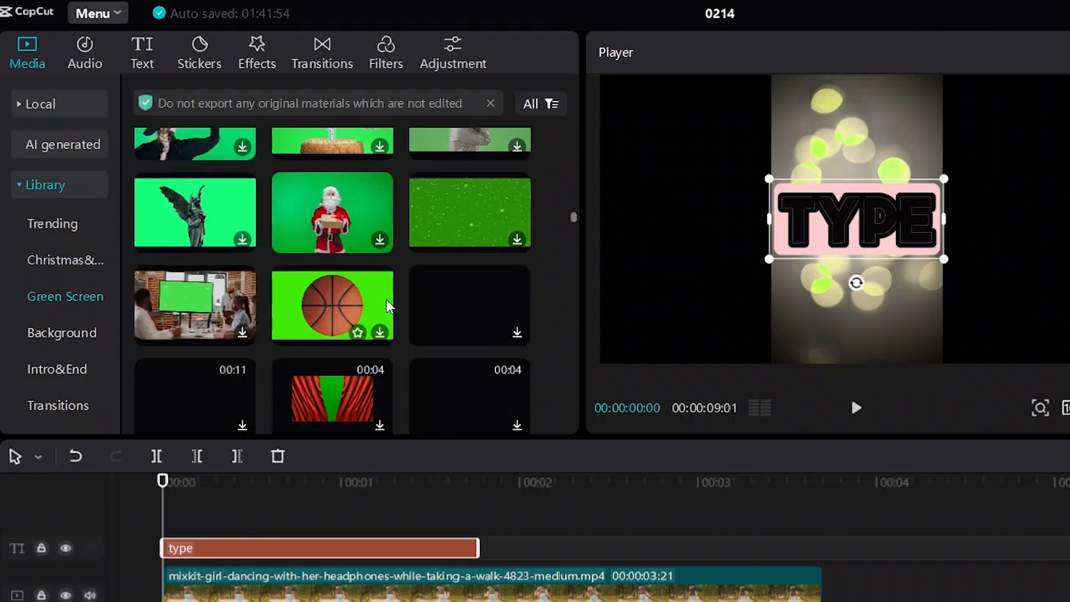
scroll(388, 306, "down", 6)
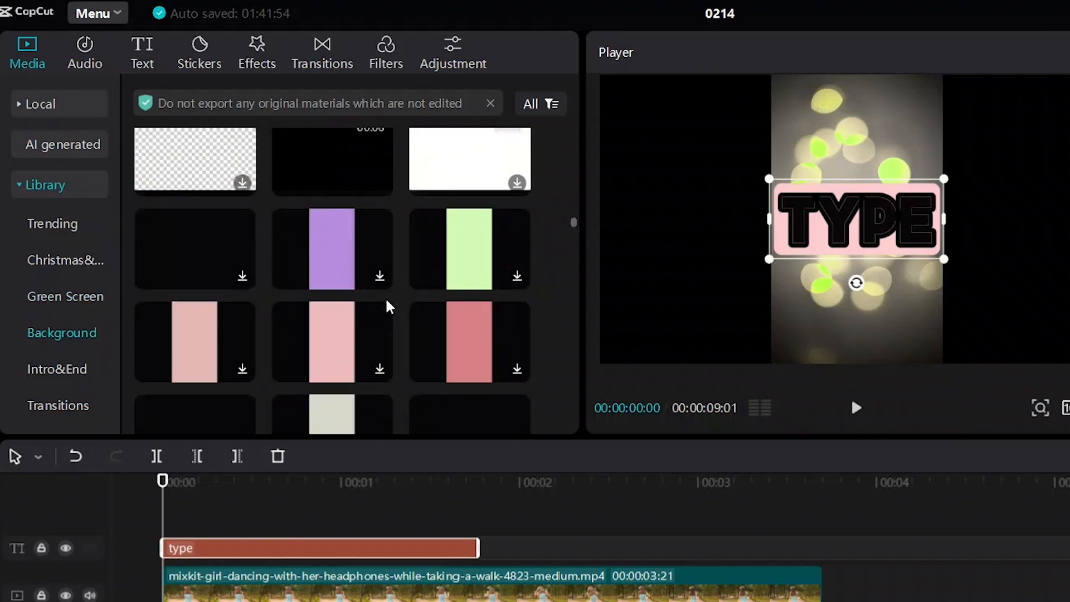
scroll(388, 306, "down", 5)
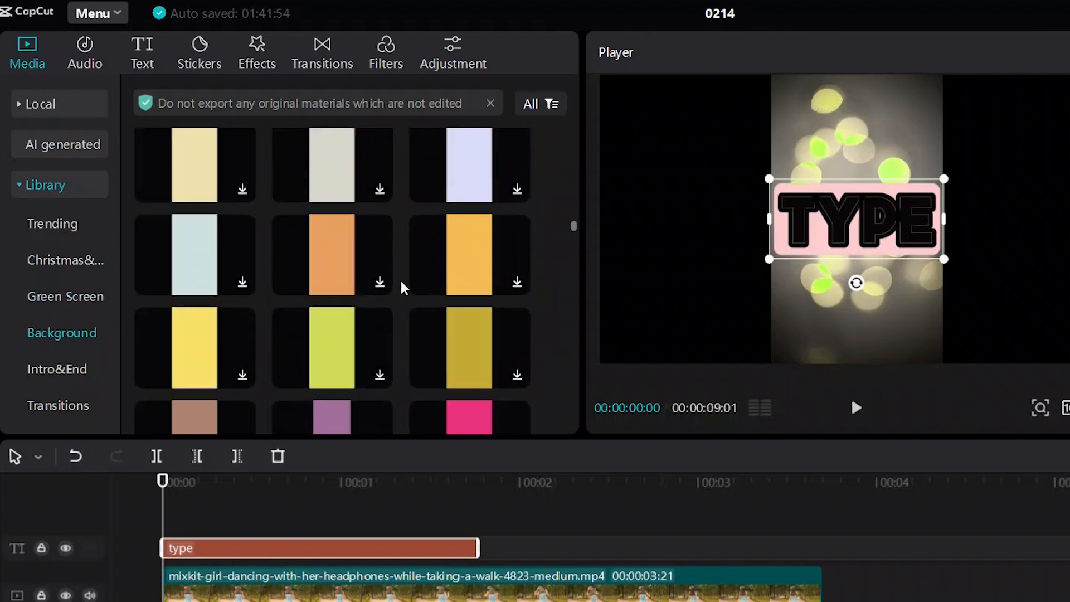
scroll(404, 288, "down", 10)
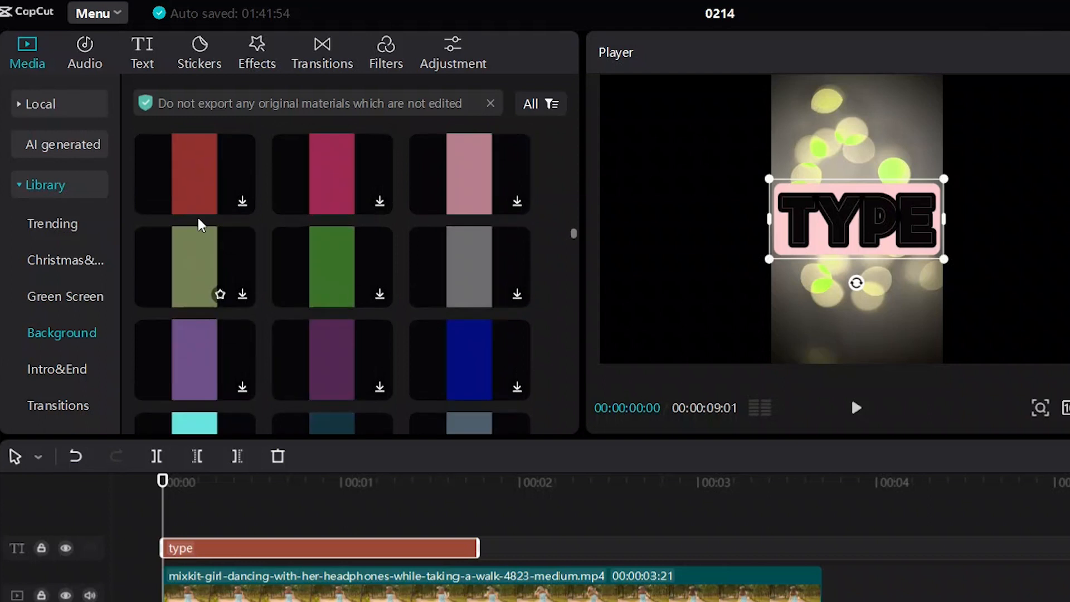
Browse the available music tracks and sound effects in the audio library.
left_click(81, 58)
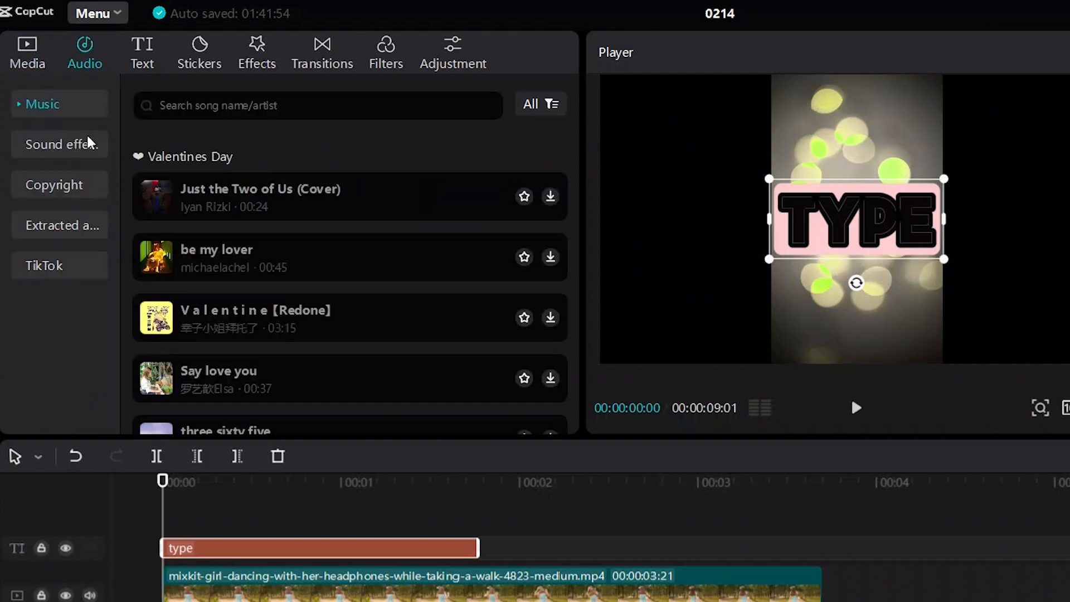
scroll(329, 210, "down", 5)
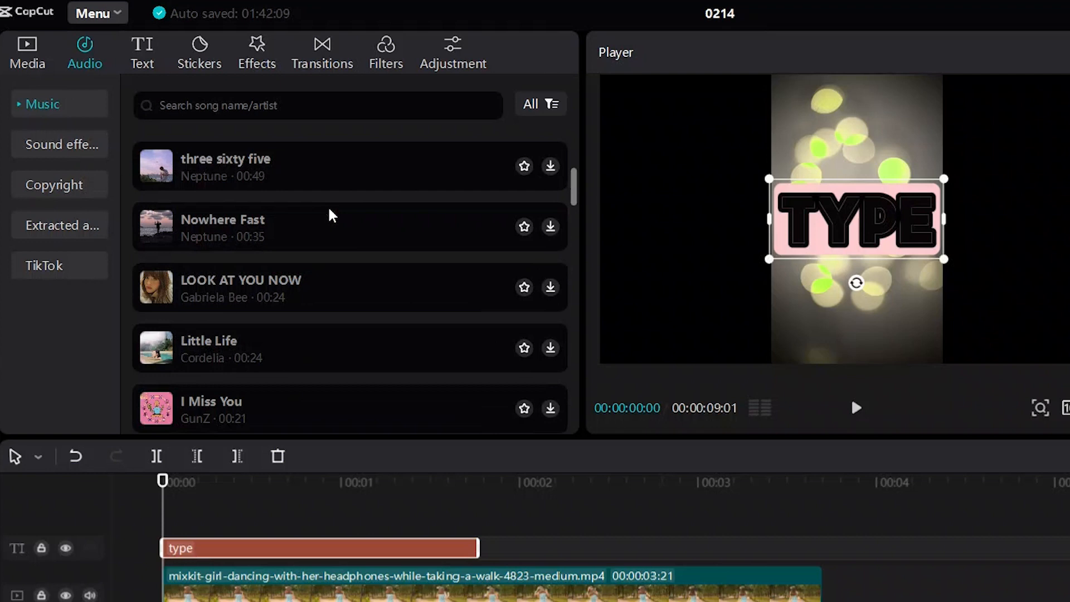
scroll(332, 215, "down", 3)
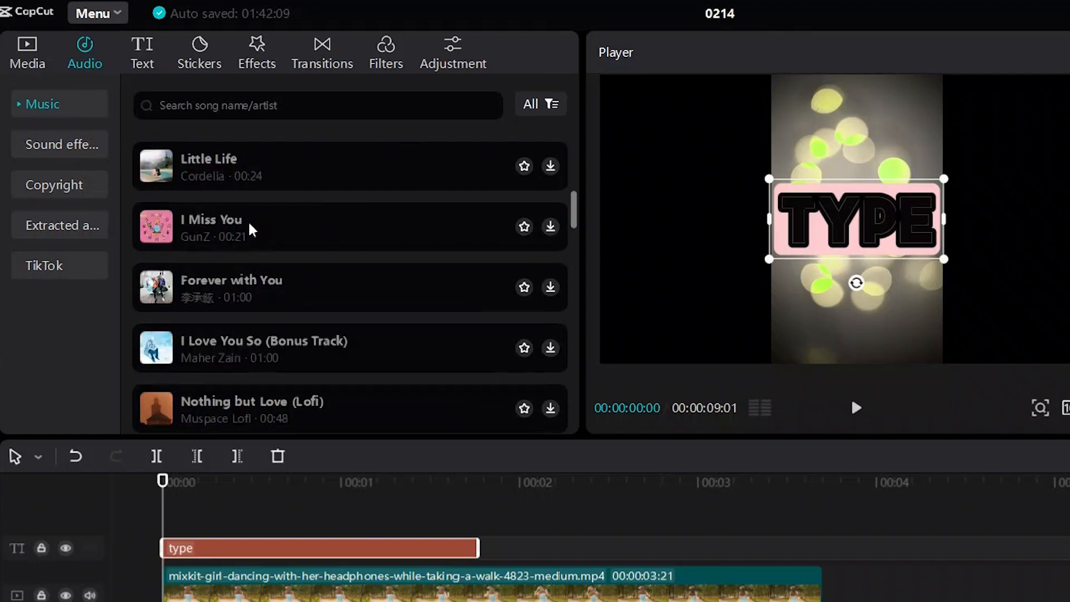
left_click(102, 150)
scroll(315, 288, "down", 3)
scroll(315, 288, "down", 7)
scroll(316, 291, "down", 10)
scroll(317, 292, "down", 5)
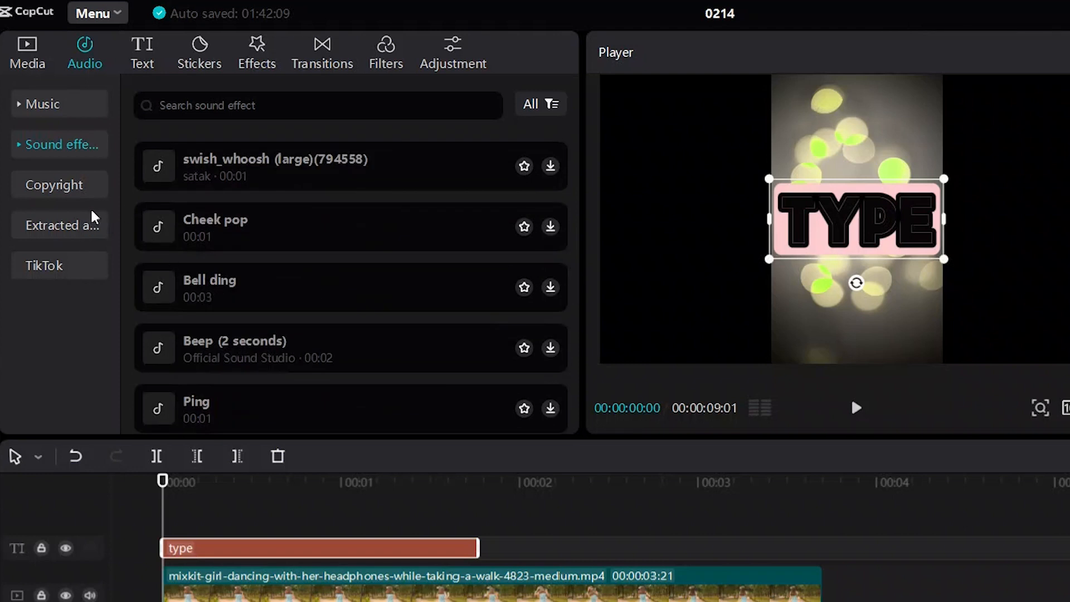
Browse the Trending stickers in the sticker library.
left_click(207, 54)
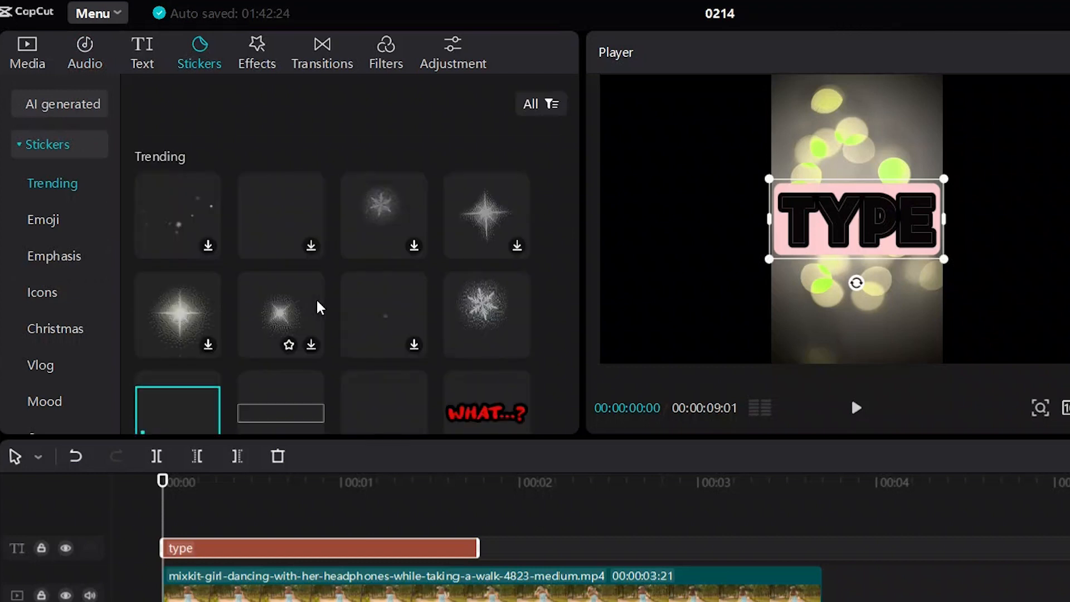
scroll(319, 307, "down", 2)
scroll(319, 307, "down", 8)
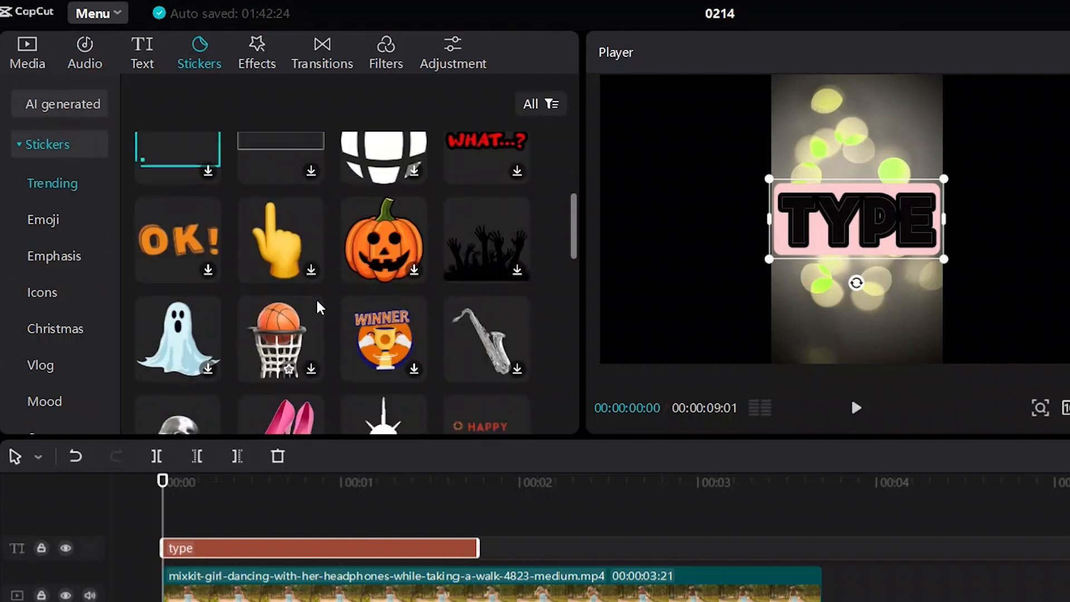
scroll(320, 307, "down", 4)
scroll(319, 307, "down", 10)
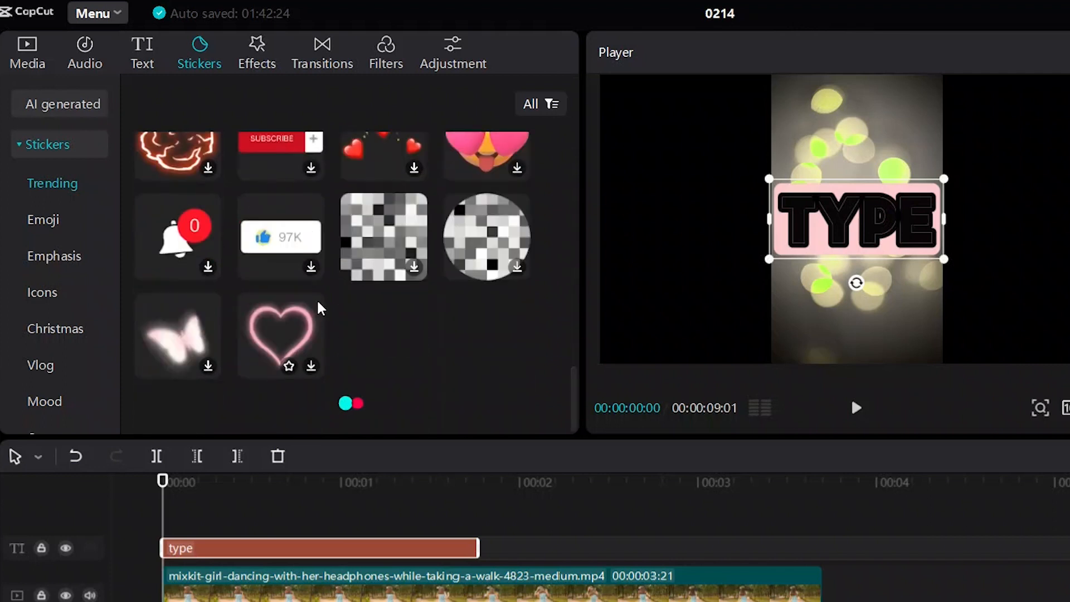
scroll(321, 308, "down", 4)
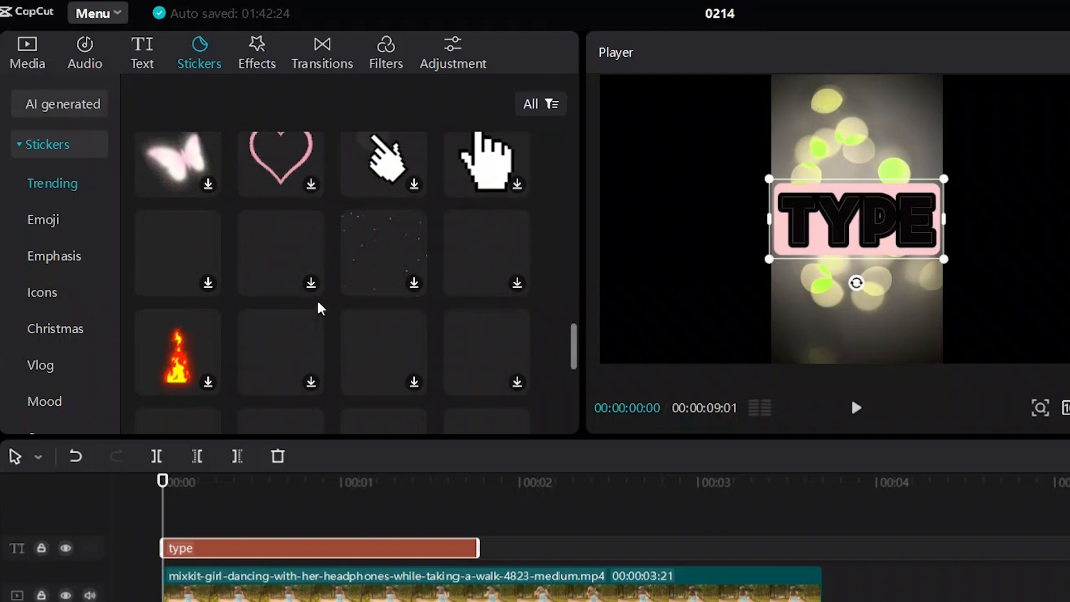
scroll(308, 248, "down", 2)
scroll(308, 248, "up", 4)
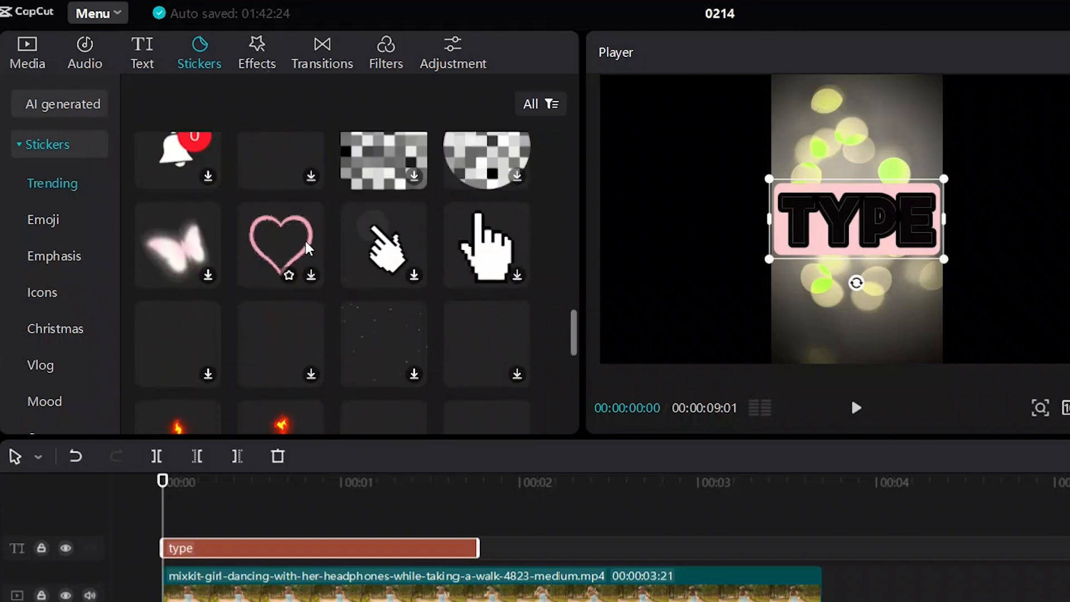
scroll(308, 248, "down", 4)
Add the Trending video effect Shake above the text track, shorten it to end just past 2 seconds, and play it back.
scroll(308, 248, "down", 2)
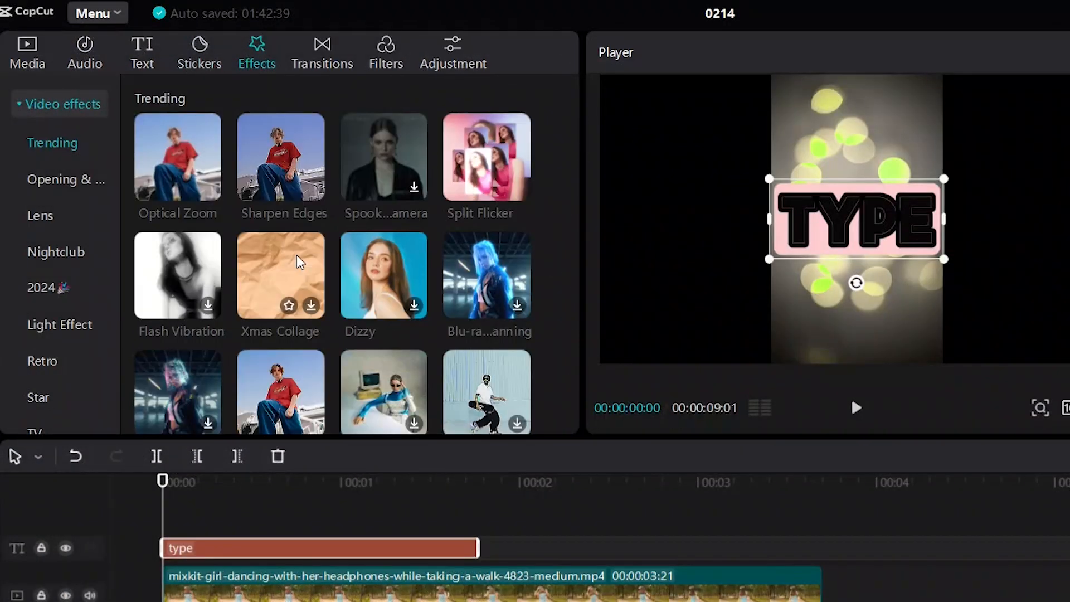
scroll(299, 262, "down", 8)
scroll(299, 261, "up", 5)
scroll(299, 253, "down", 2)
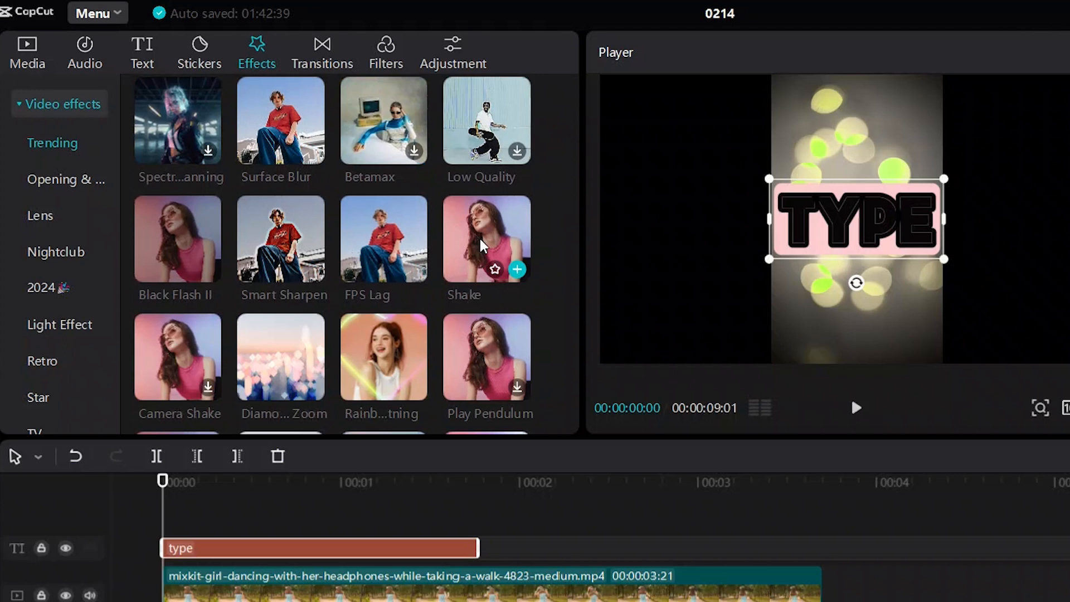
left_click_drag(481, 245, 334, 512)
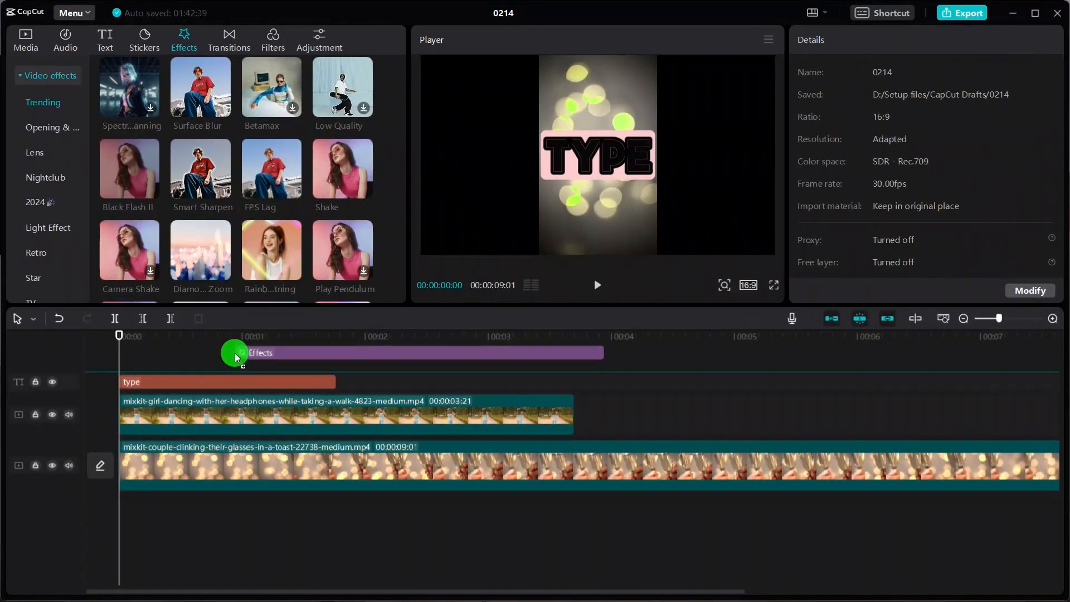
left_click_drag(237, 357, 146, 366)
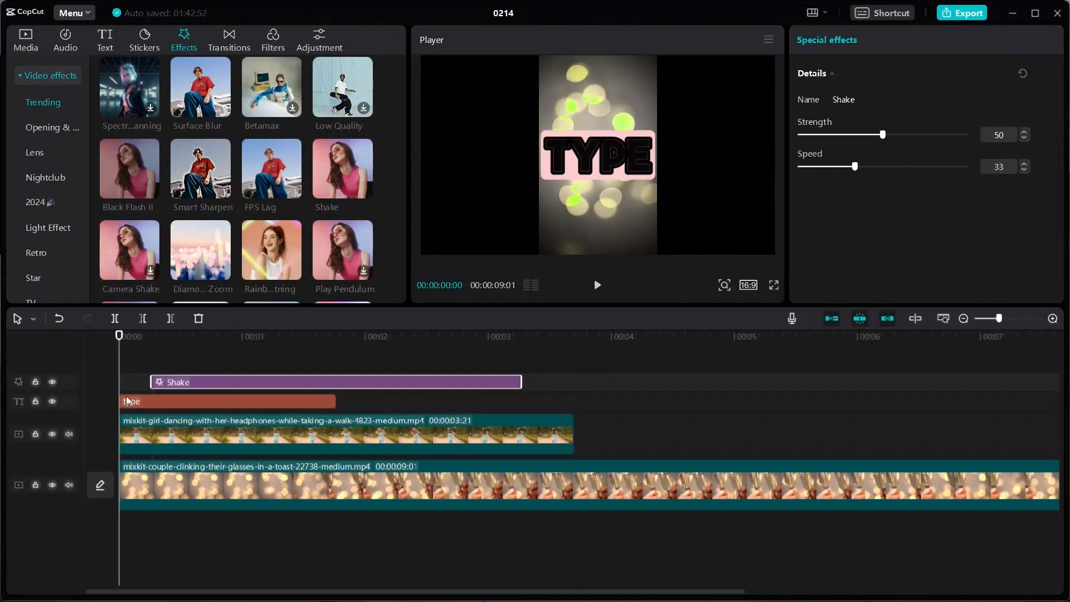
left_click_drag(522, 381, 402, 394)
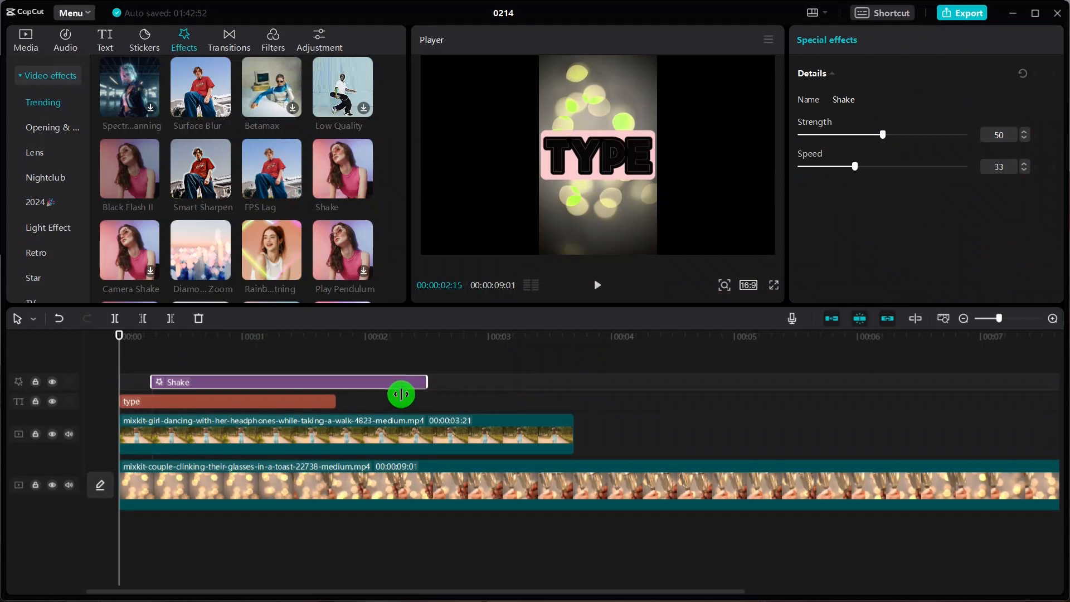
key("space")
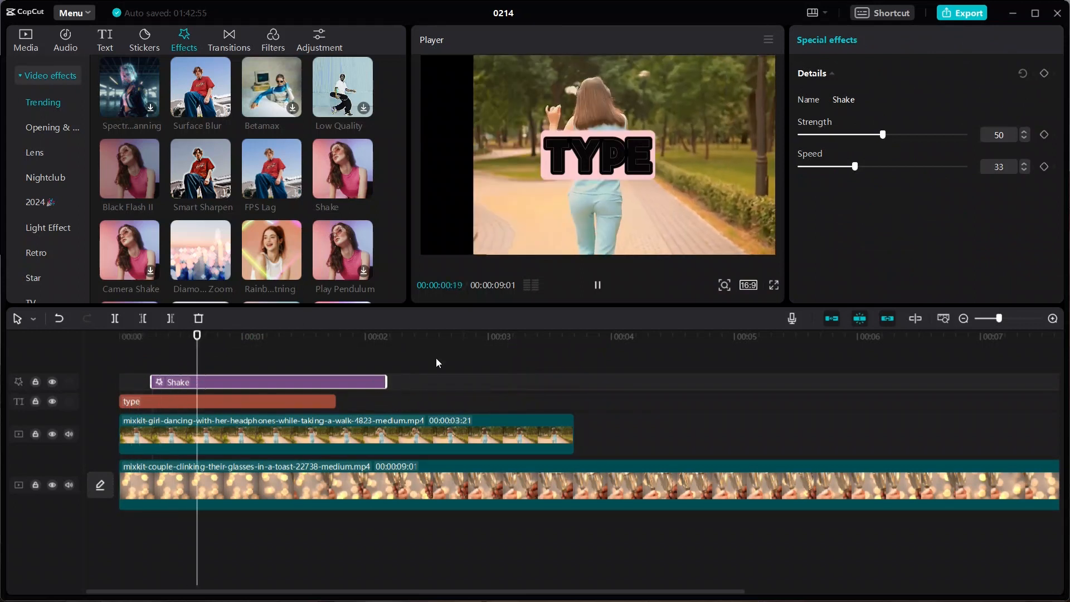
key("space")
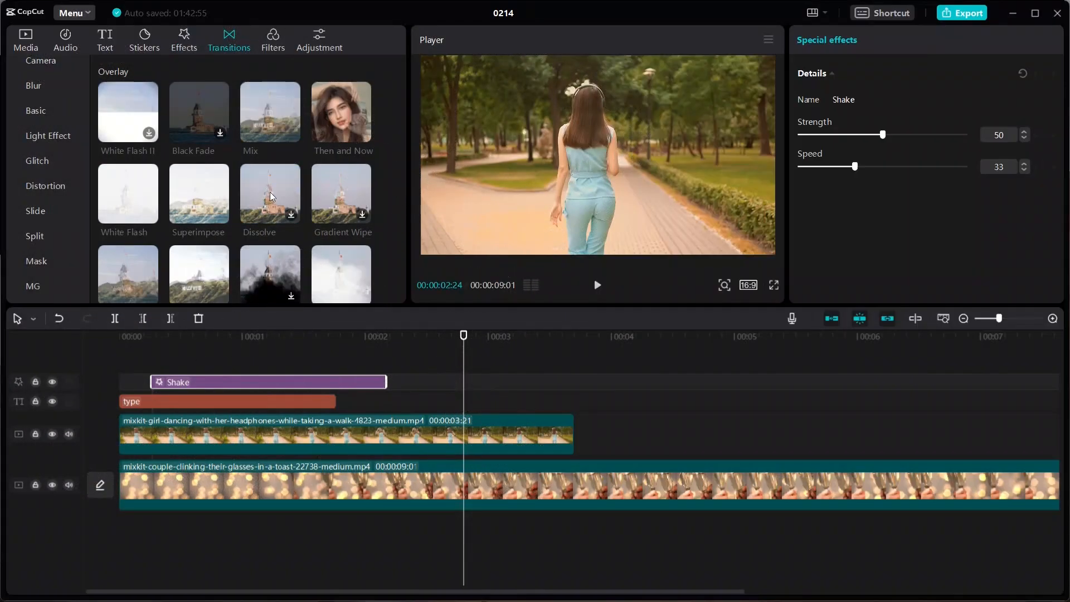
Put the dancing-girl clip ahead of the glasses-toast clip on the main track and preview a White smoke transition added between them.
scroll(271, 196, "down", 2)
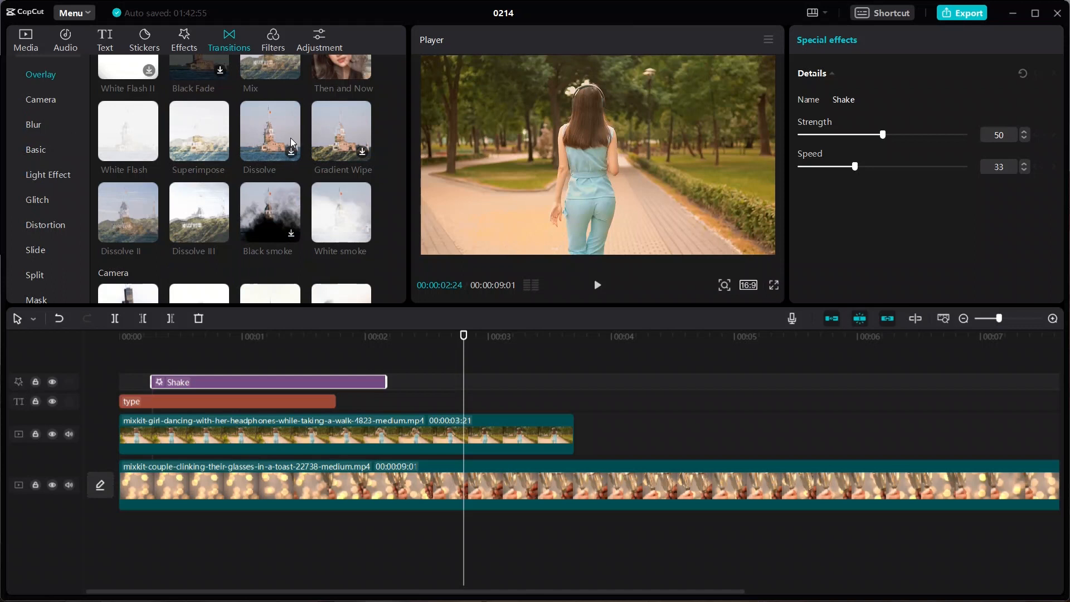
left_click_drag(341, 215, 553, 470)
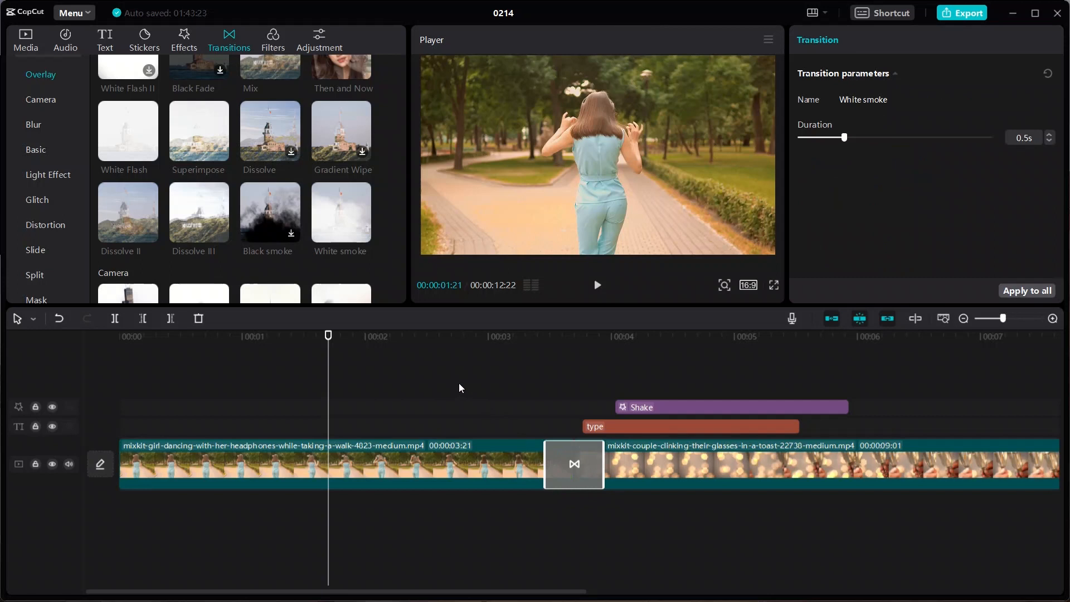
key("space")
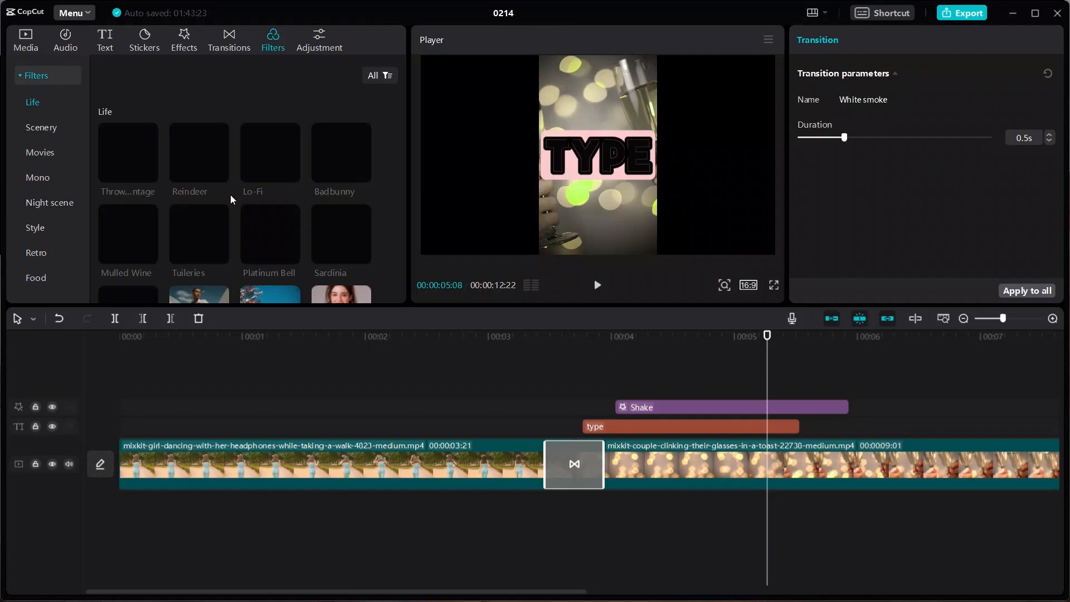
Add the Badbunny filter from the Life category at the start of the timeline and play the video from the beginning.
left_click_drag(359, 151, 115, 399)
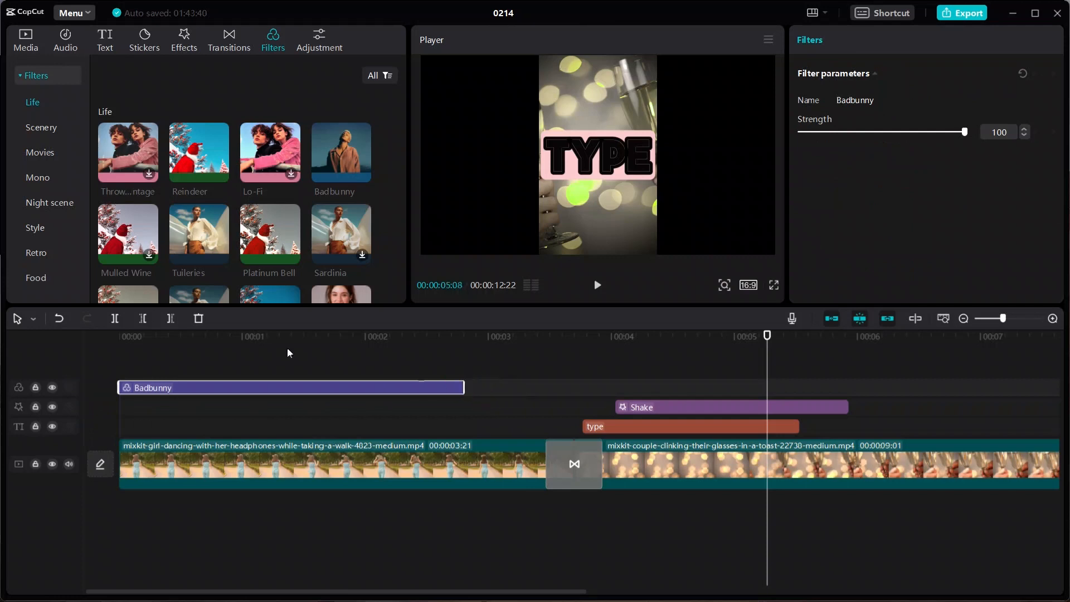
left_click(93, 343)
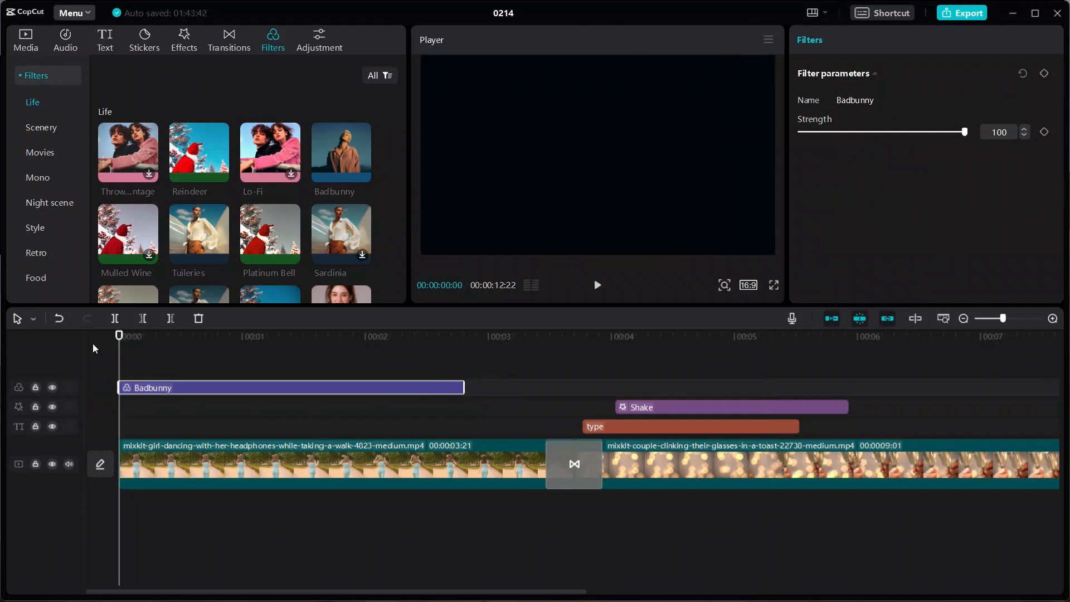
key("space")
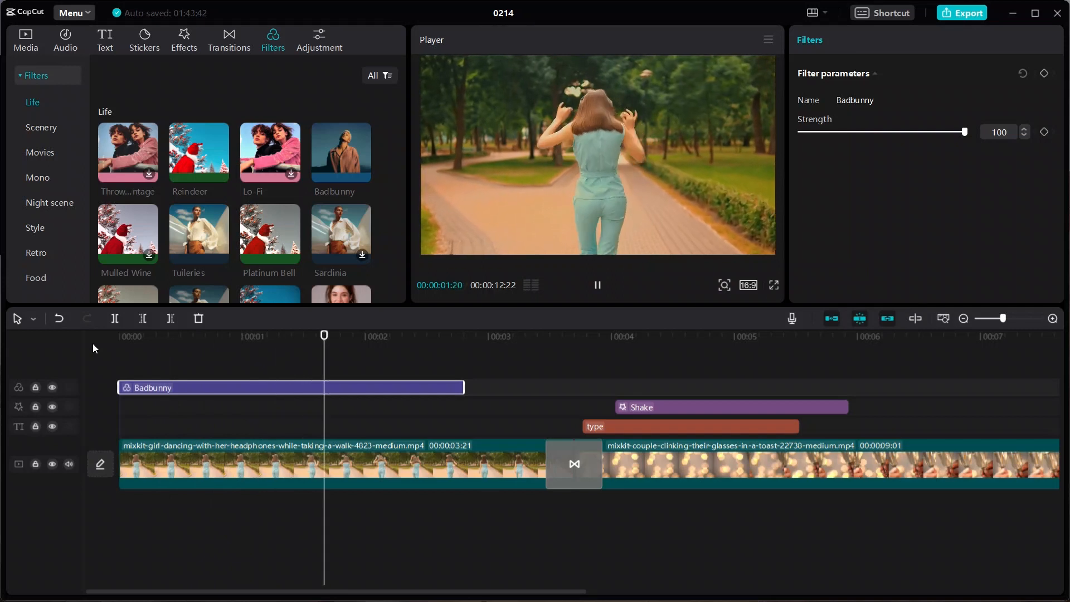
key("space")
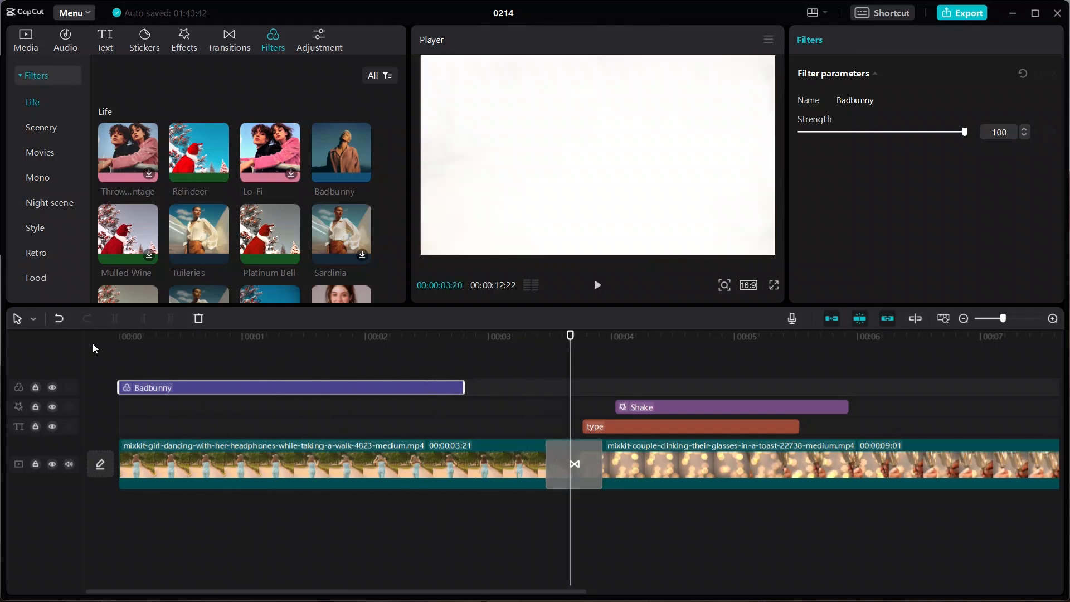
Add a custom adjustment layer to the timeline and move it to start at about 1 second.
left_click(320, 40)
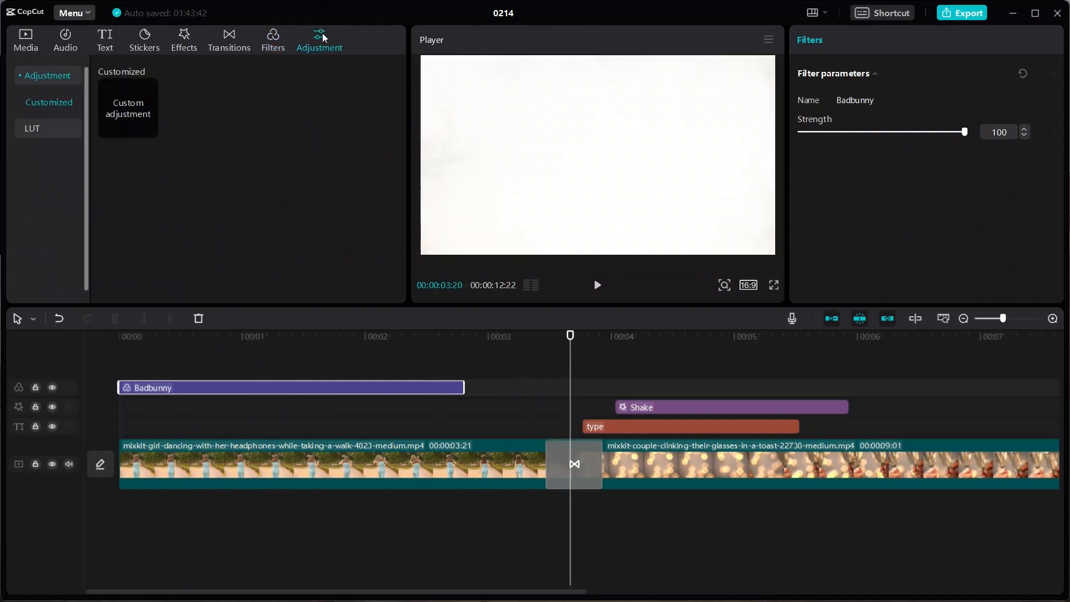
left_click(149, 130)
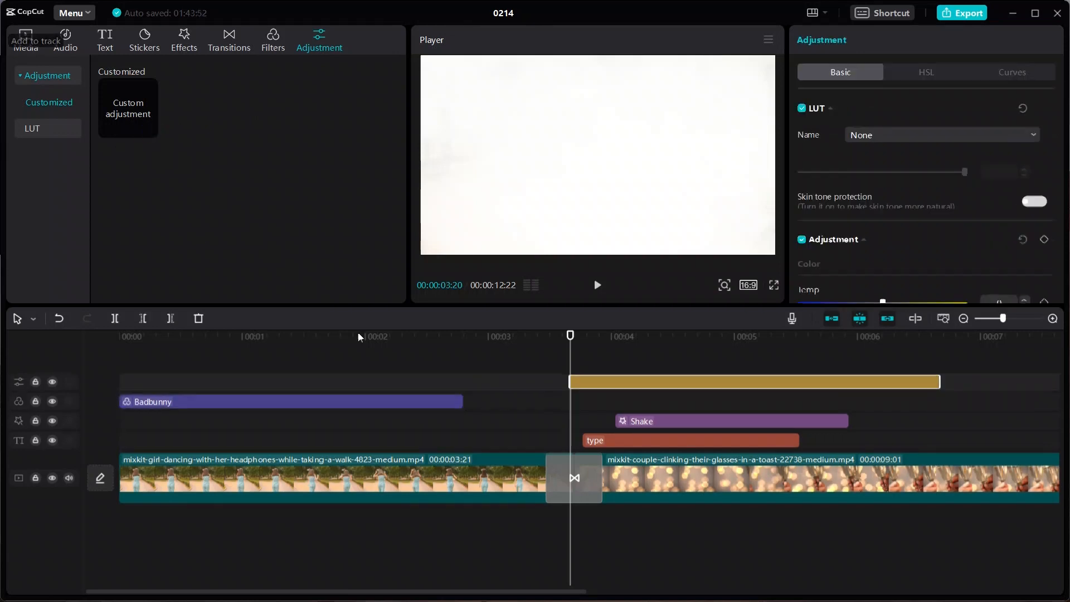
left_click_drag(595, 384, 282, 384)
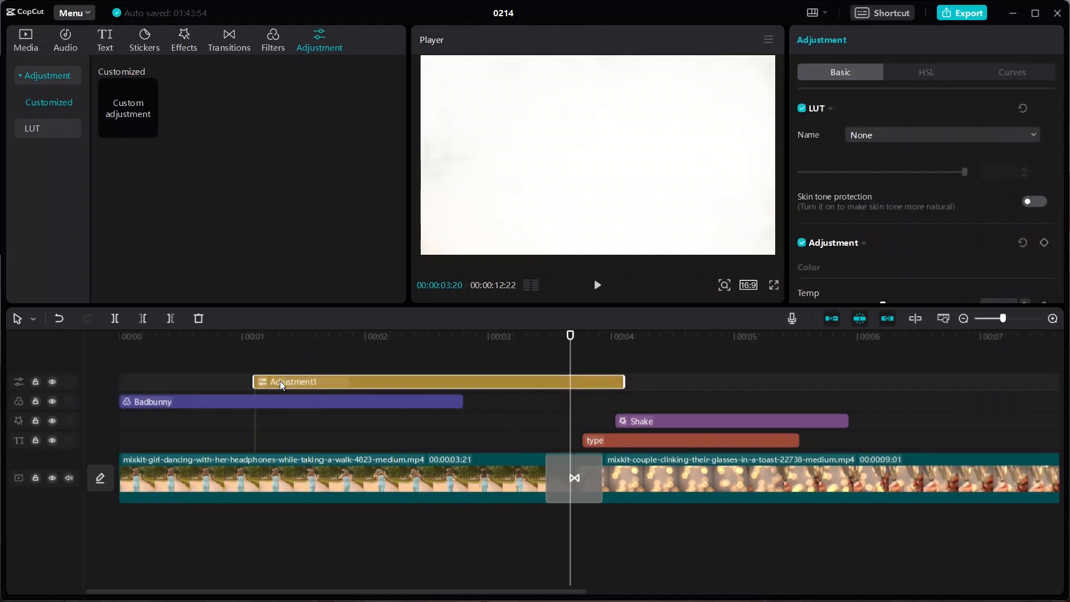
scroll(914, 173, "down", 10)
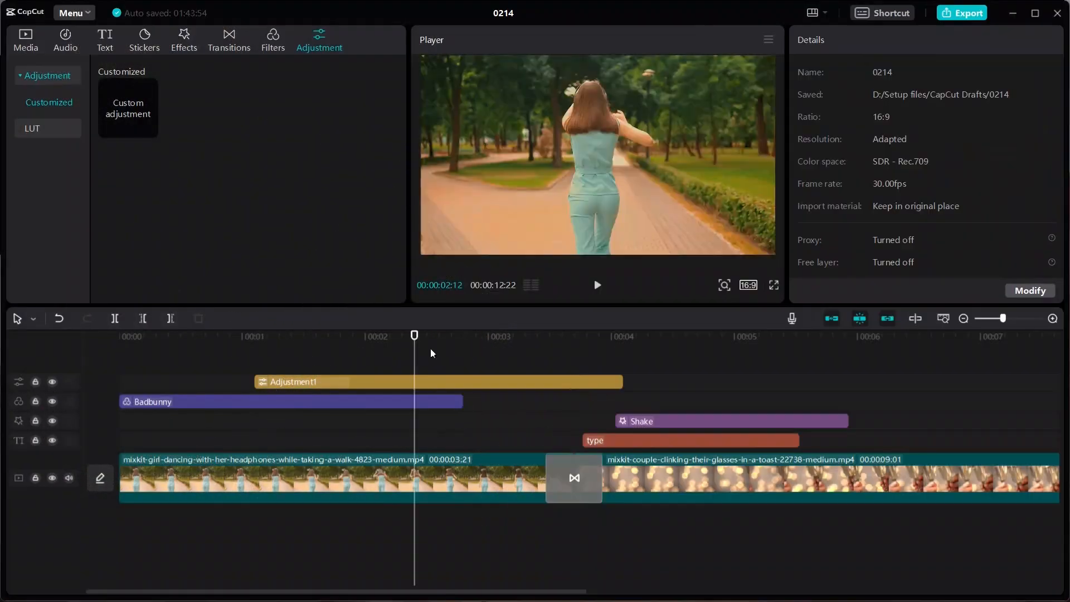
Export the video with the title 123 at 1080P resolution and a frame rate of 30fps.
left_click(951, 16)
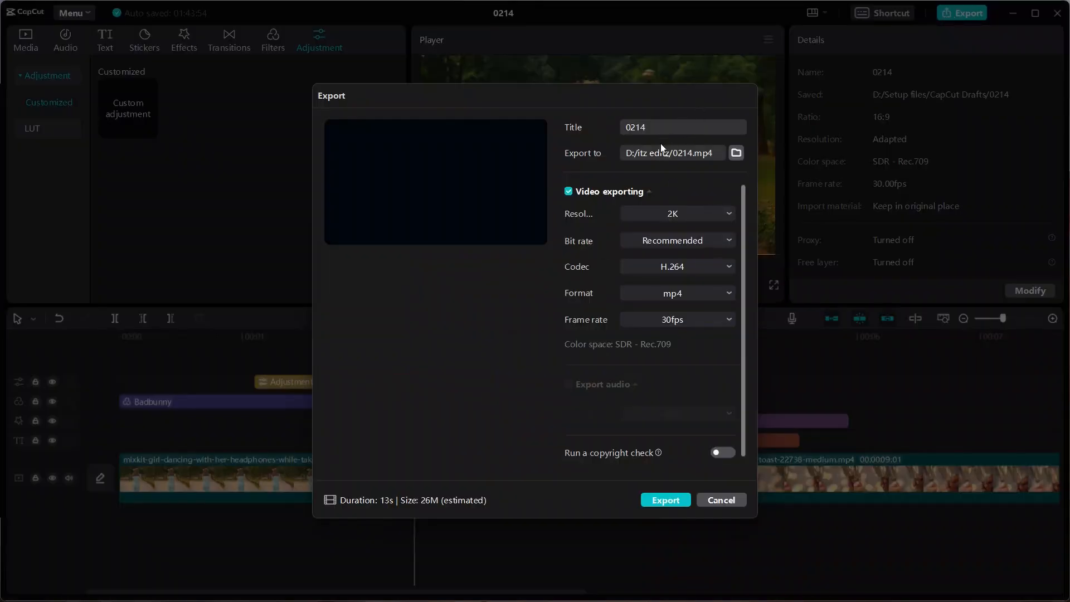
type("123")
left_click(673, 216)
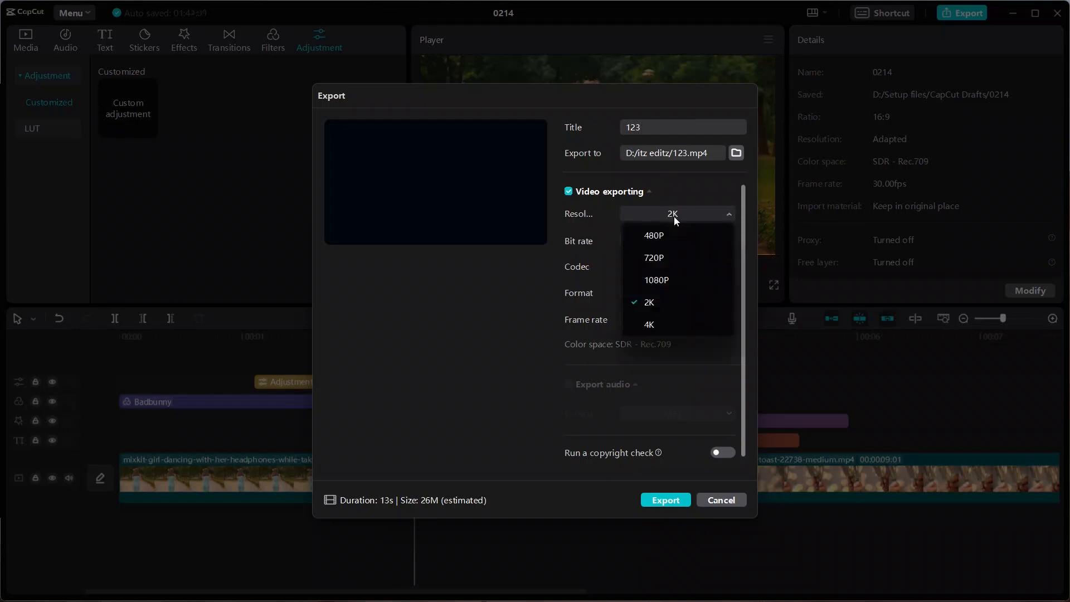
left_click(655, 276)
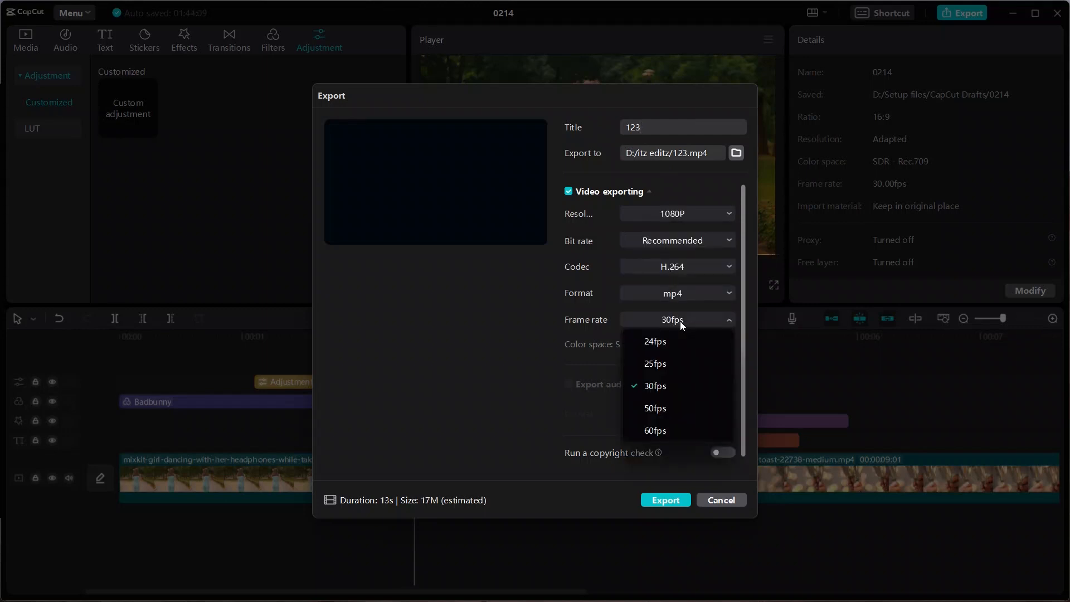
left_click(663, 384)
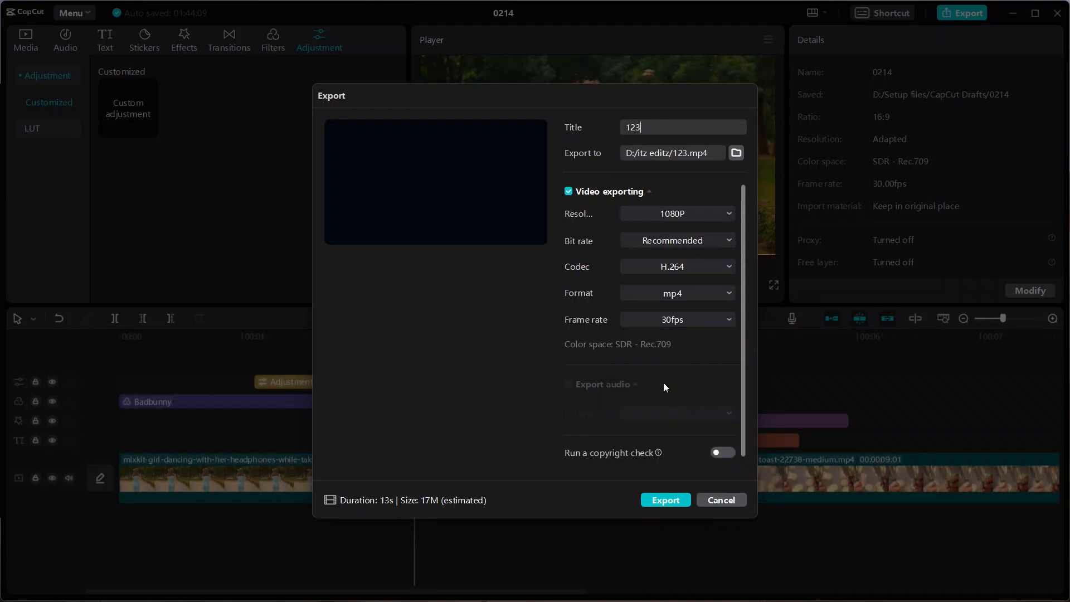
left_click(657, 499)
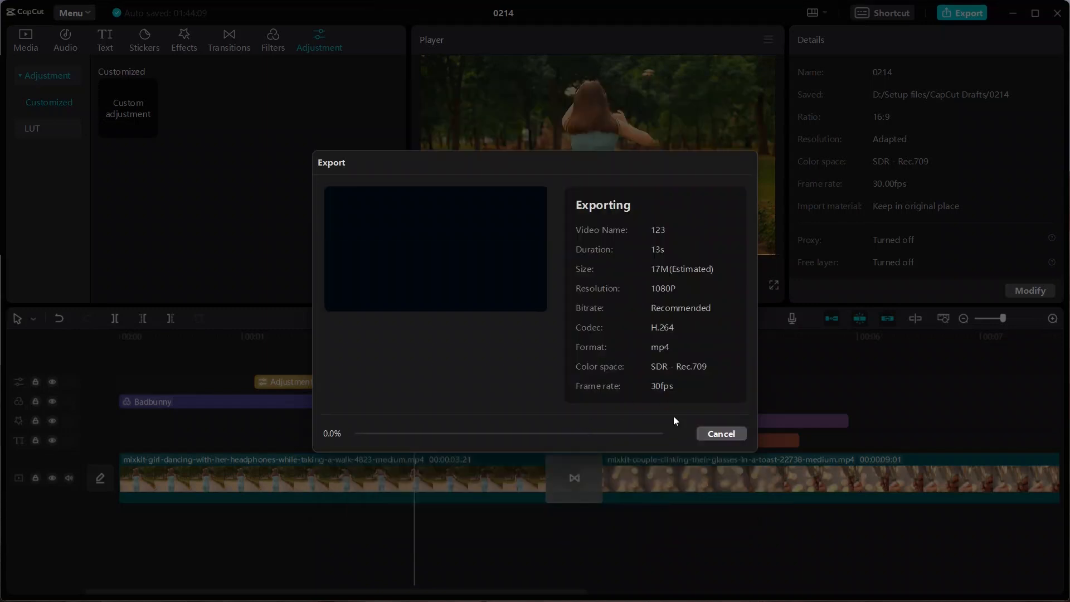